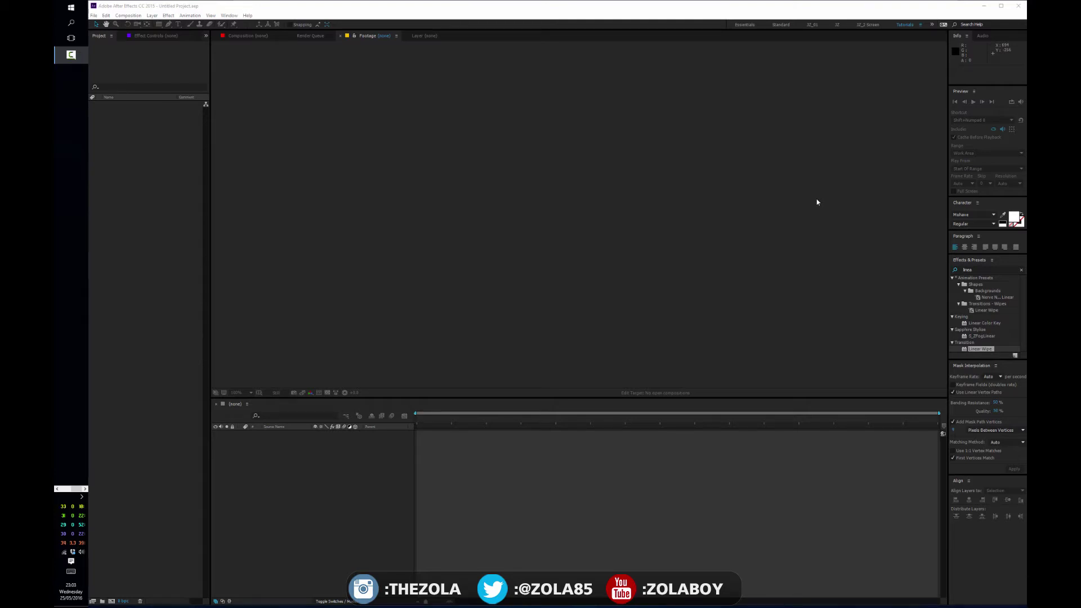
Bring After Effects to the front and widen the Project panel a little to the right
{"action": "left_click", "coordinate": [211, 199]}
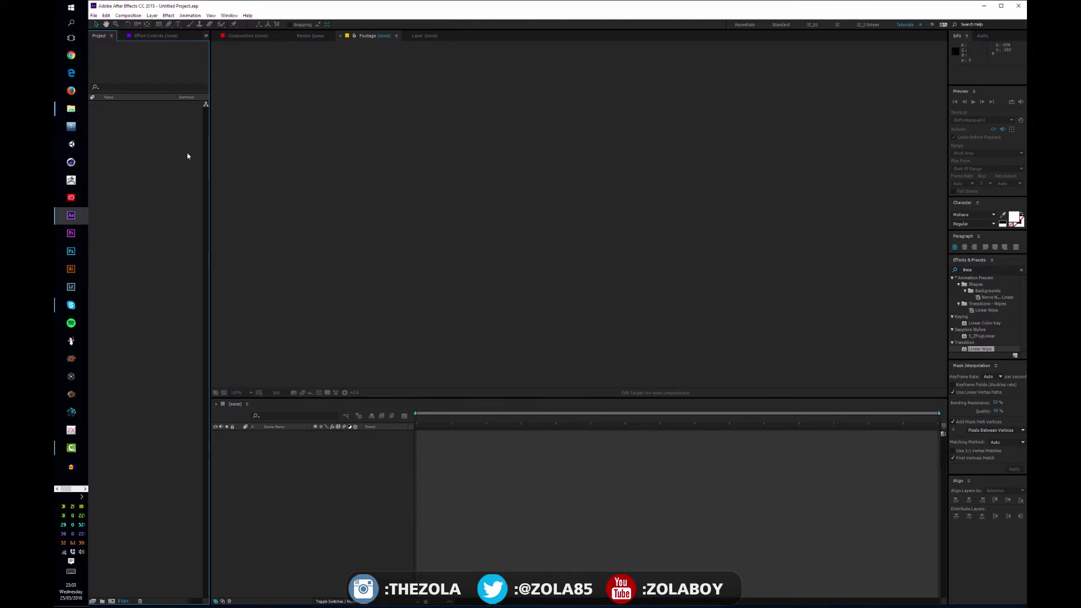
{"action": "left_click", "coordinate": [269, 166]}
{"action": "left_click", "coordinate": [147, 35]}
{"action": "left_click", "coordinate": [101, 35]}
{"action": "left_click_drag", "start_coordinate": [222, 6], "coordinate": [223, 6]}
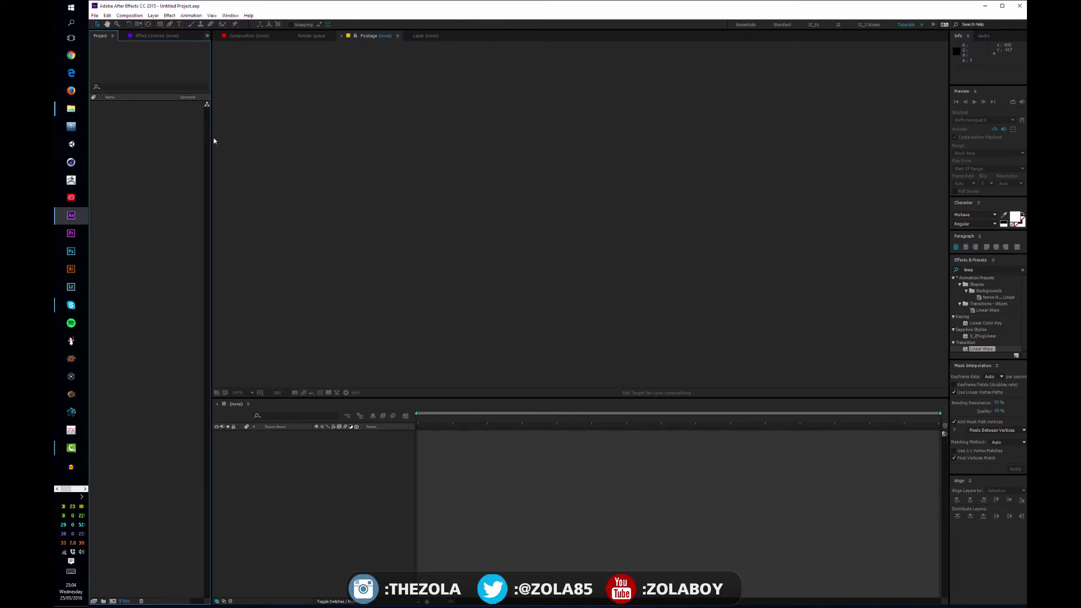
{"action": "left_click_drag", "start_coordinate": [212, 137], "coordinate": [222, 139]}
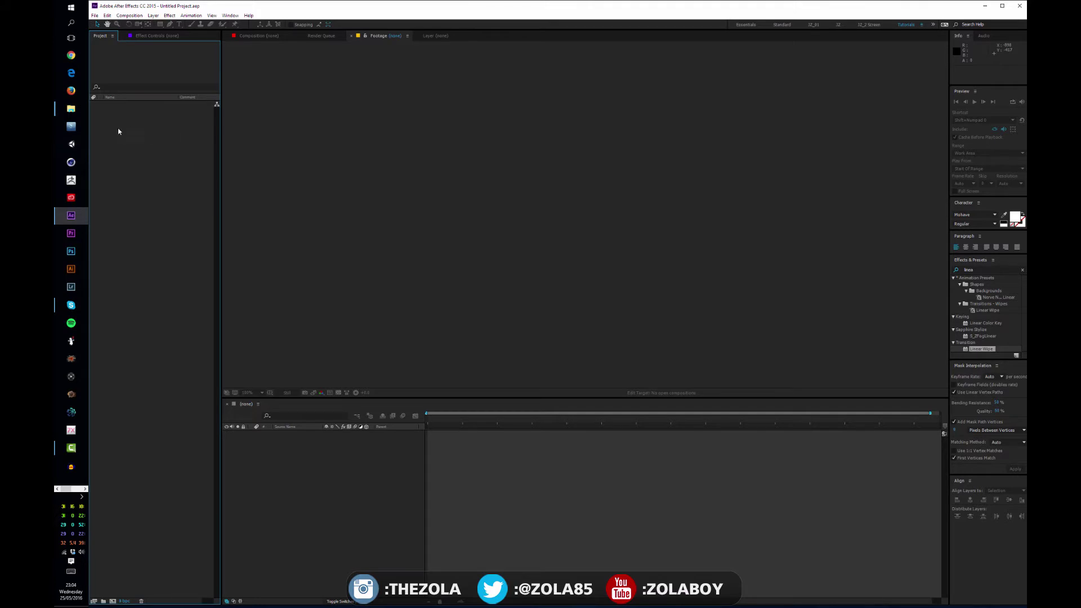
{"action": "left_click", "coordinate": [95, 16]}
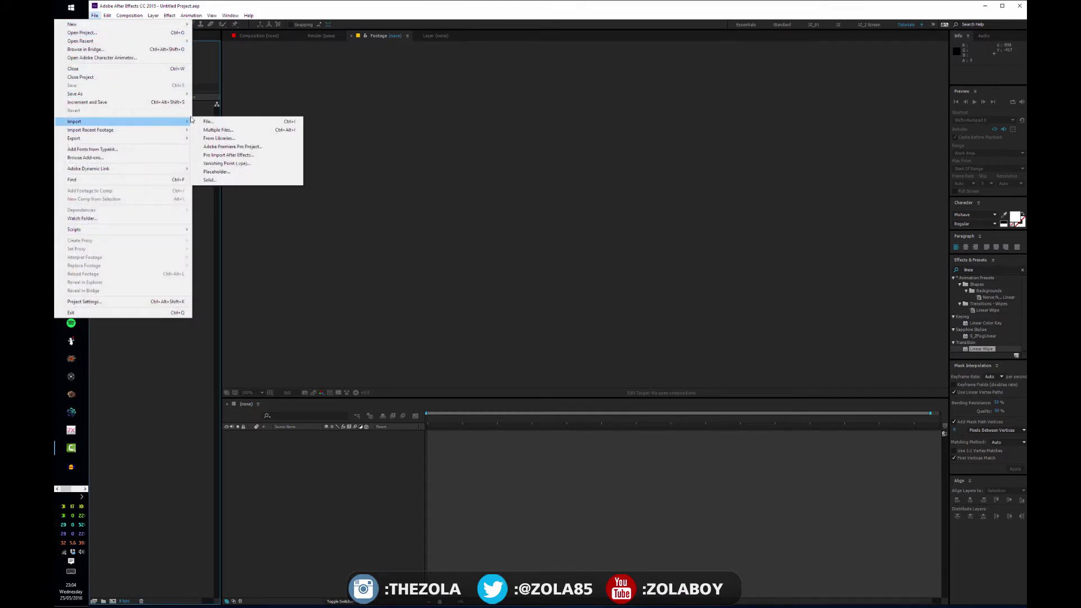
Import shutterstock_12801199.jpg and select it in the Project panel to preview it
{"action": "left_click", "coordinate": [208, 122]}
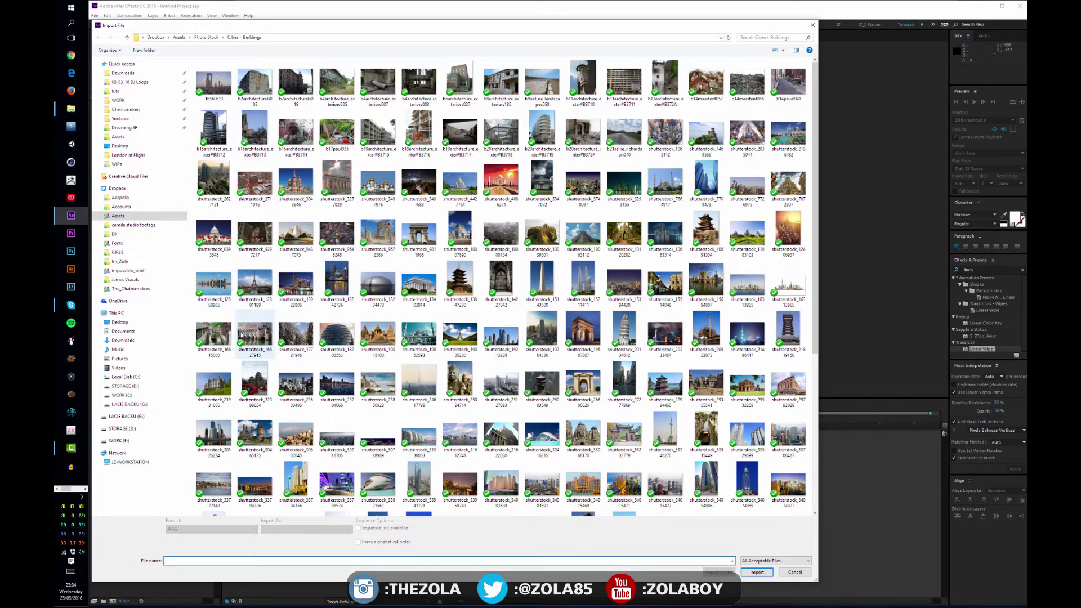
{"action": "left_click", "coordinate": [255, 281]}
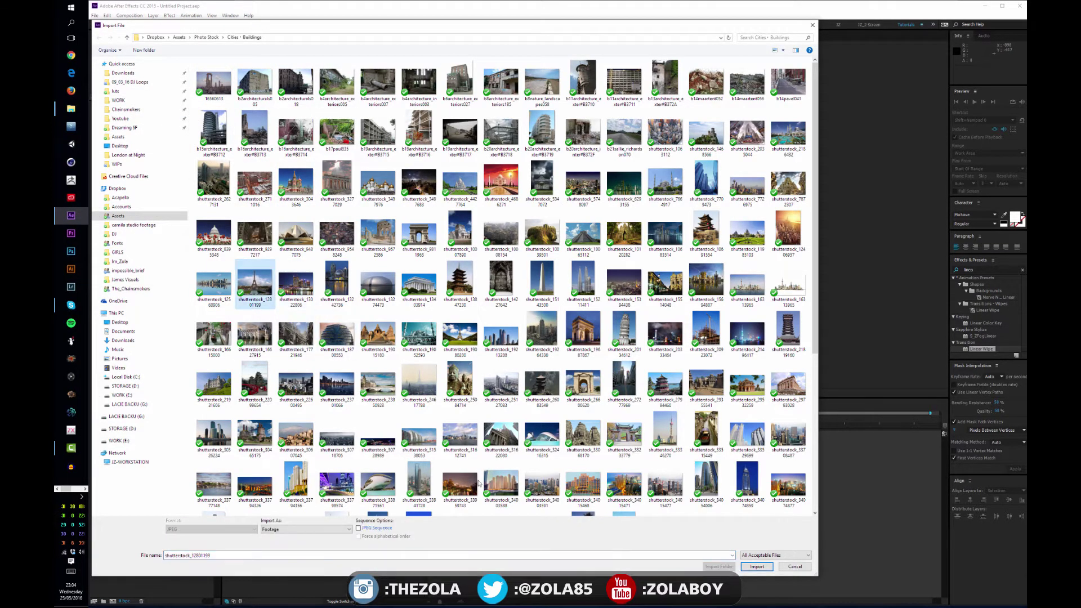
{"action": "left_click", "coordinate": [755, 566]}
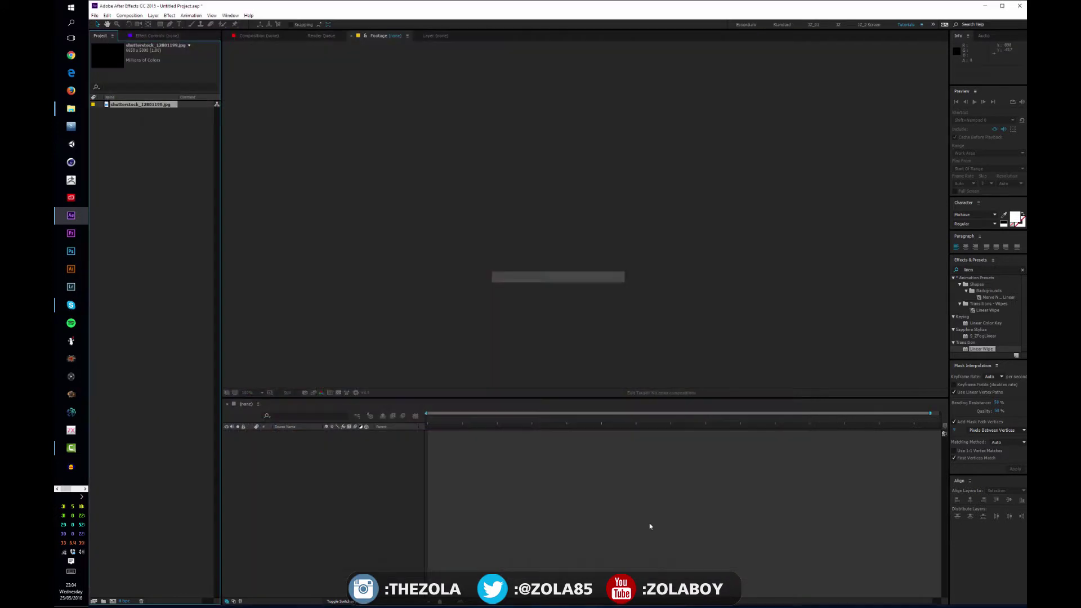
{"action": "left_click", "coordinate": [138, 117]}
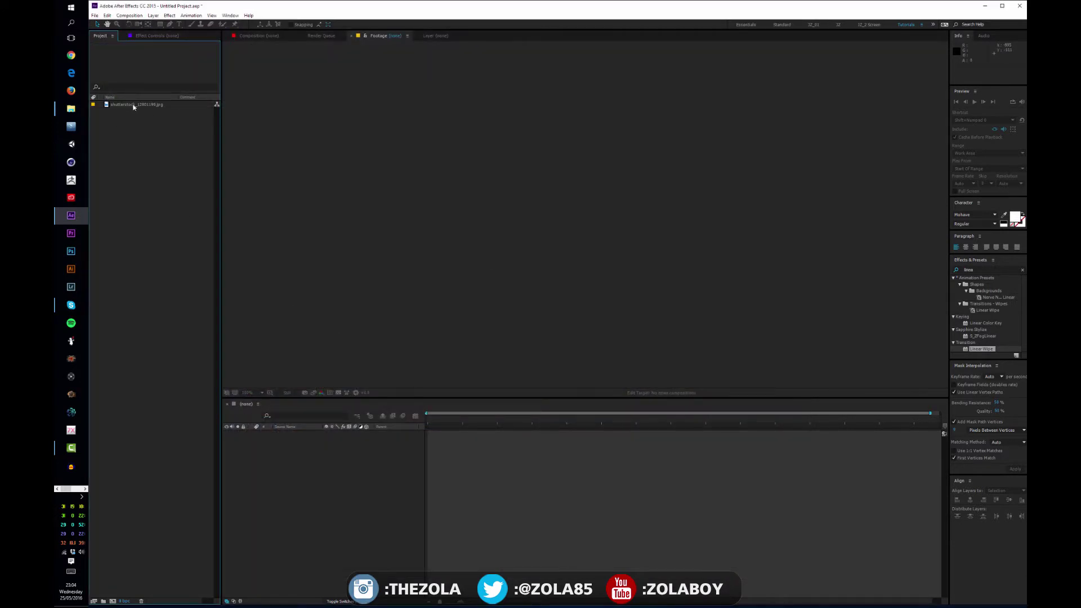
{"action": "left_click", "coordinate": [135, 105]}
{"action": "left_click", "coordinate": [140, 125]}
{"action": "left_click", "coordinate": [108, 105]}
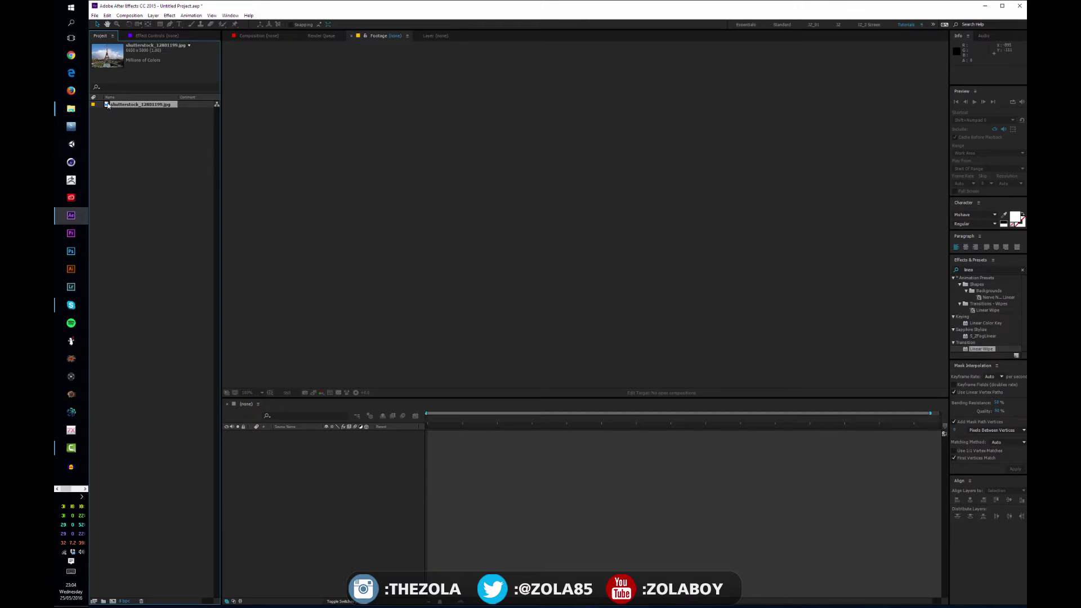
{"action": "left_click", "coordinate": [128, 138]}
{"action": "left_click", "coordinate": [127, 105]}
{"action": "left_click", "coordinate": [129, 121]}
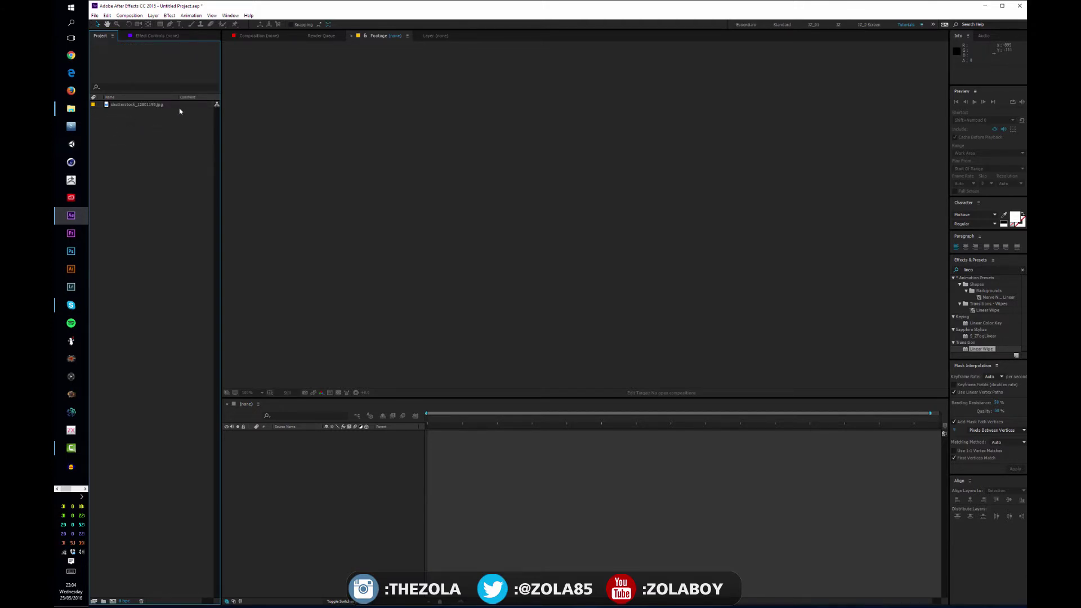
Import three more building photos from the same folder
{"action": "double_click", "coordinate": [179, 111]}
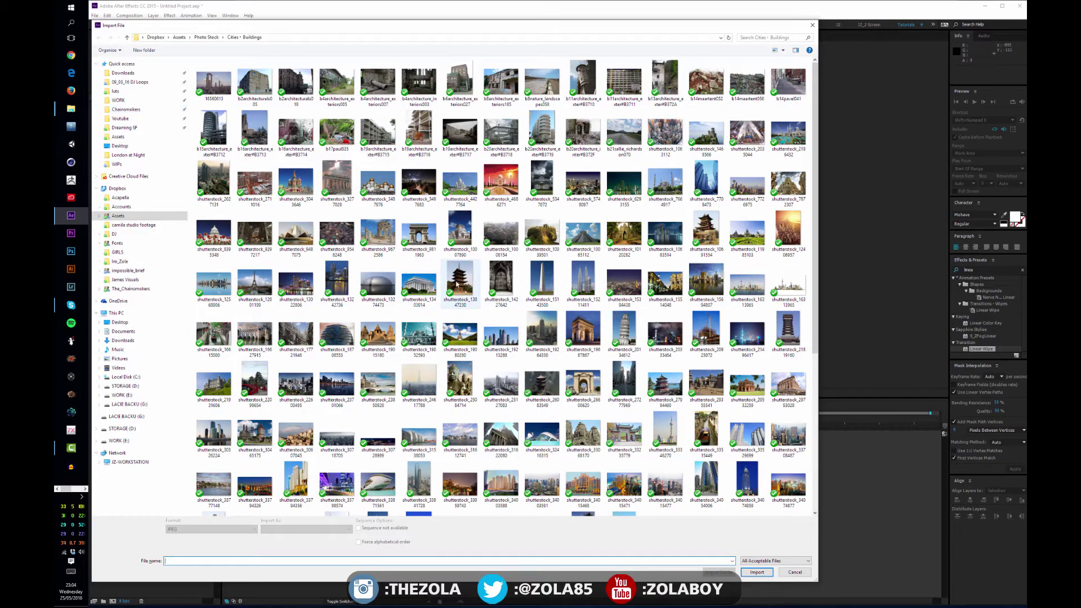
{"action": "left_click", "coordinate": [378, 233]}
{"action": "left_click", "coordinate": [458, 281], "text": "shift"}
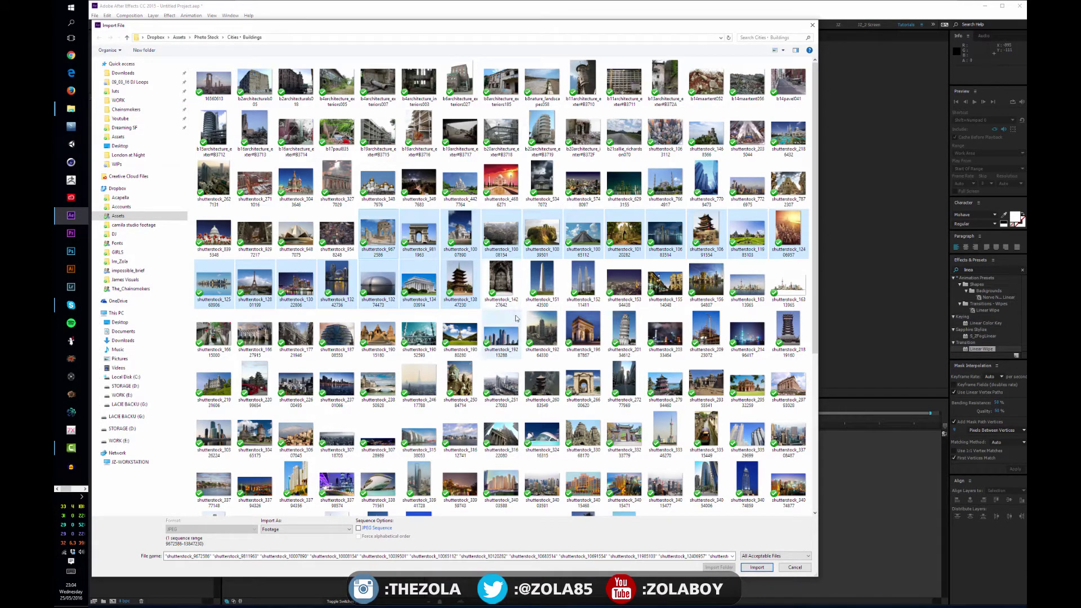
{"action": "left_click", "coordinate": [459, 282]}
{"action": "left_click", "coordinate": [377, 282], "text": "shift"}
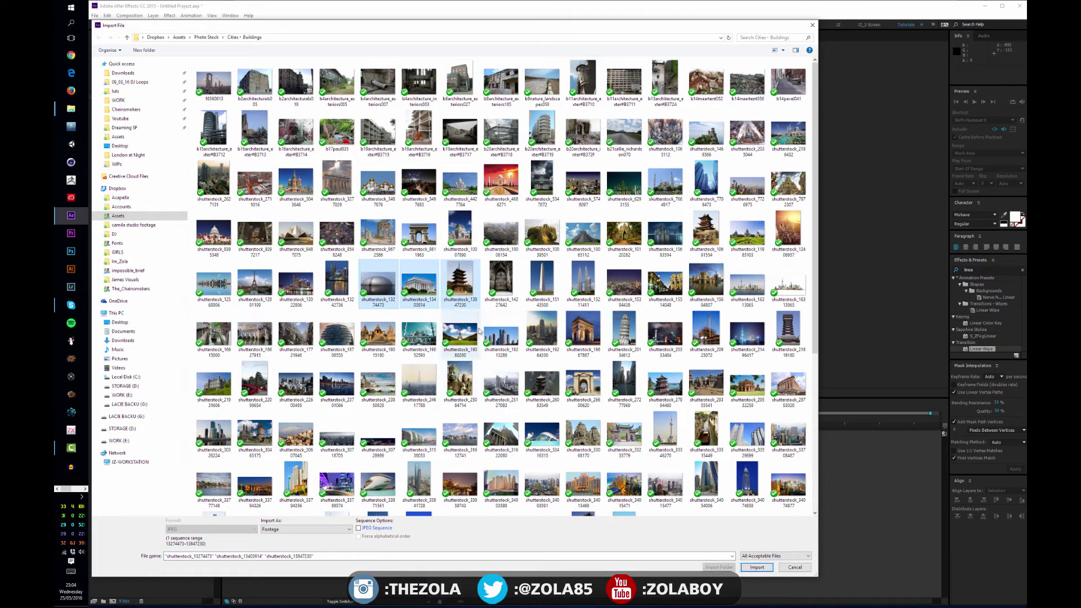
{"action": "left_click", "coordinate": [756, 567]}
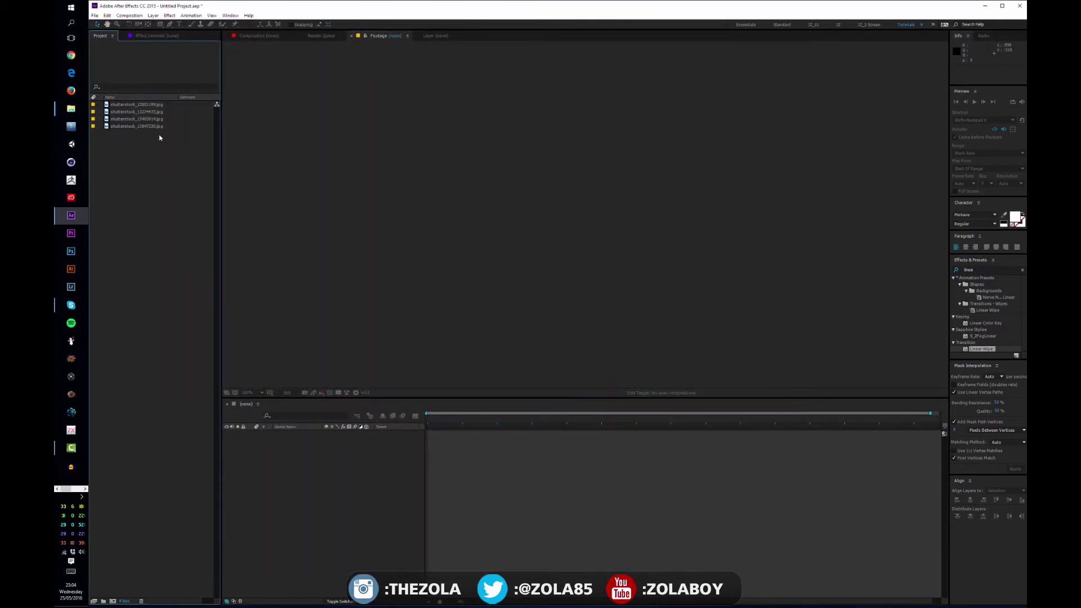
{"action": "left_click", "coordinate": [136, 105]}
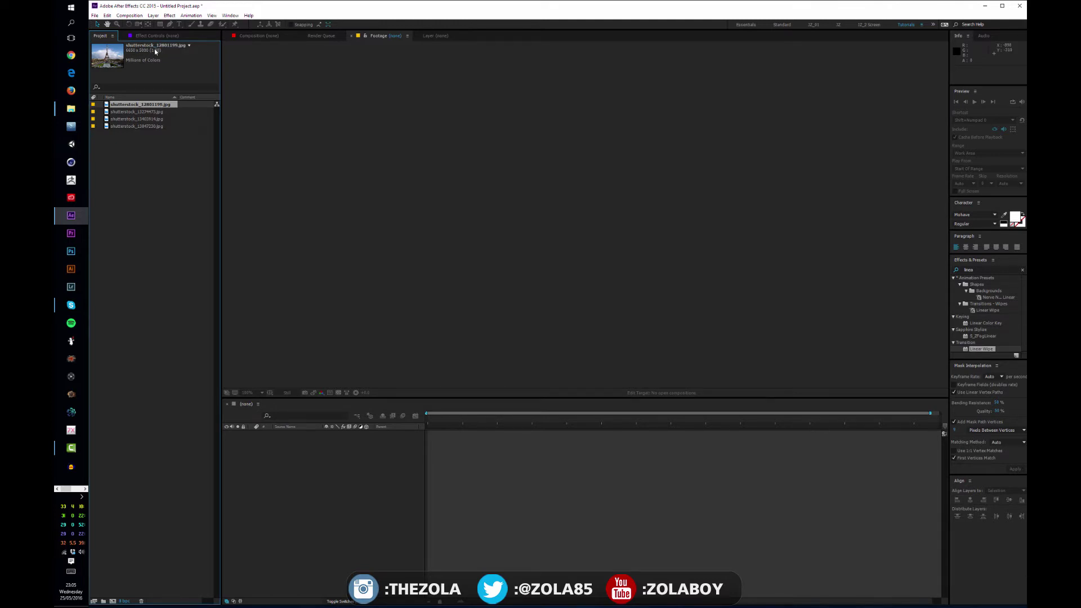
{"action": "left_click", "coordinate": [147, 111]}
{"action": "left_click", "coordinate": [148, 119]}
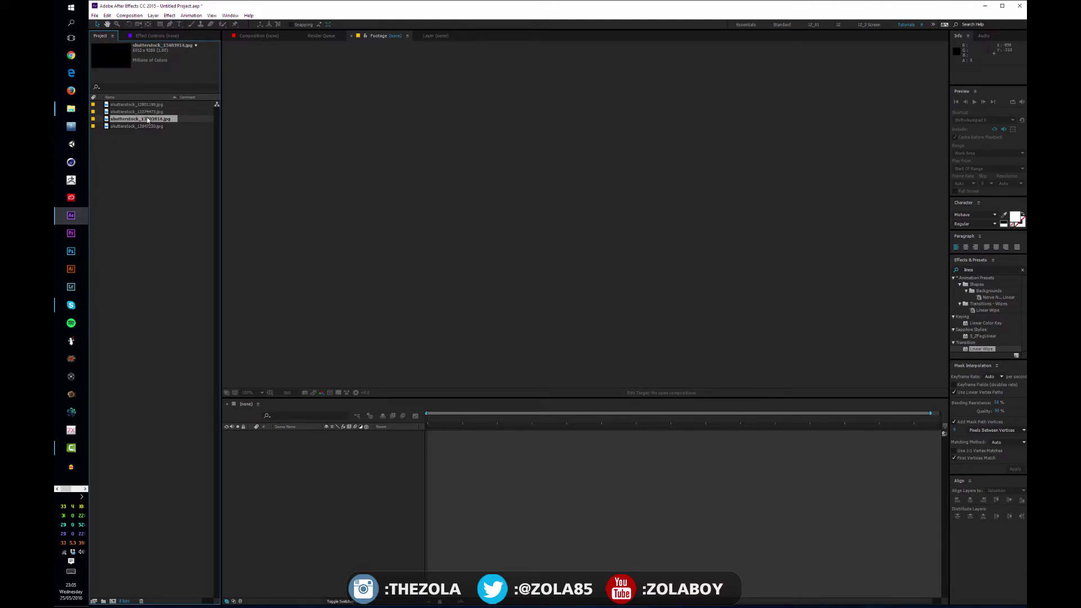
{"action": "left_click", "coordinate": [145, 126]}
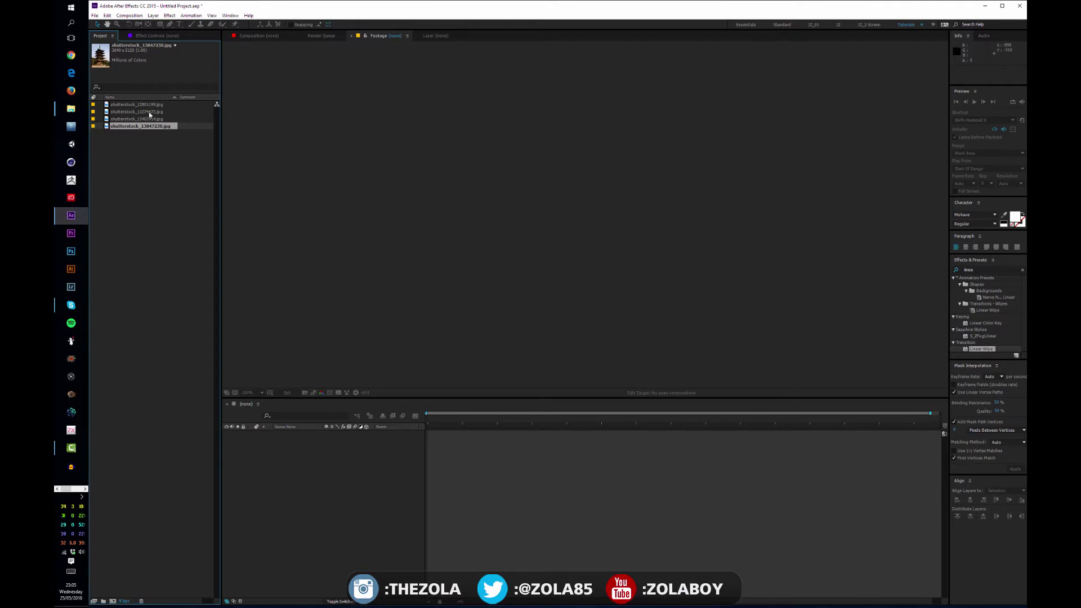
{"action": "key", "text": "Up"}
{"action": "key", "text": "Up"}
{"action": "key", "text": "Up"}
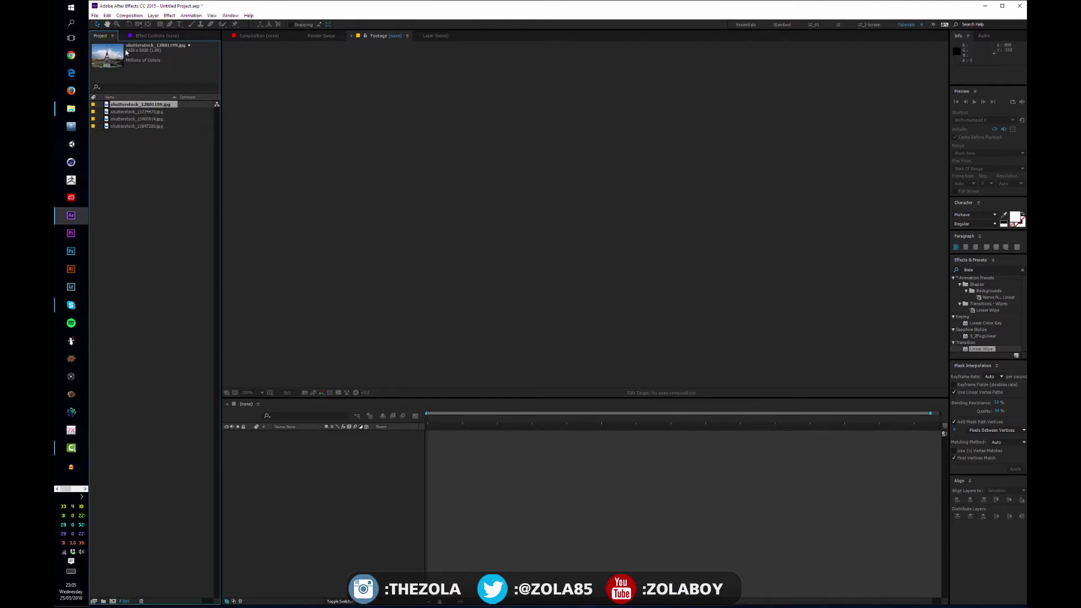
{"action": "key", "text": "Down"}
{"action": "key", "text": "Down"}
{"action": "key", "text": "Down"}
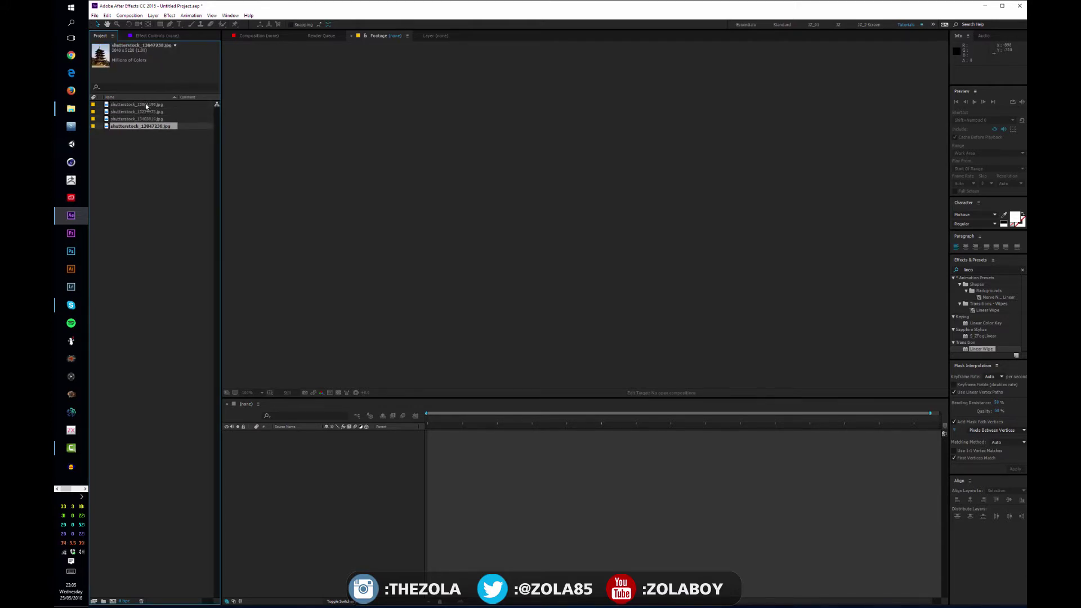
{"action": "left_click", "coordinate": [146, 105]}
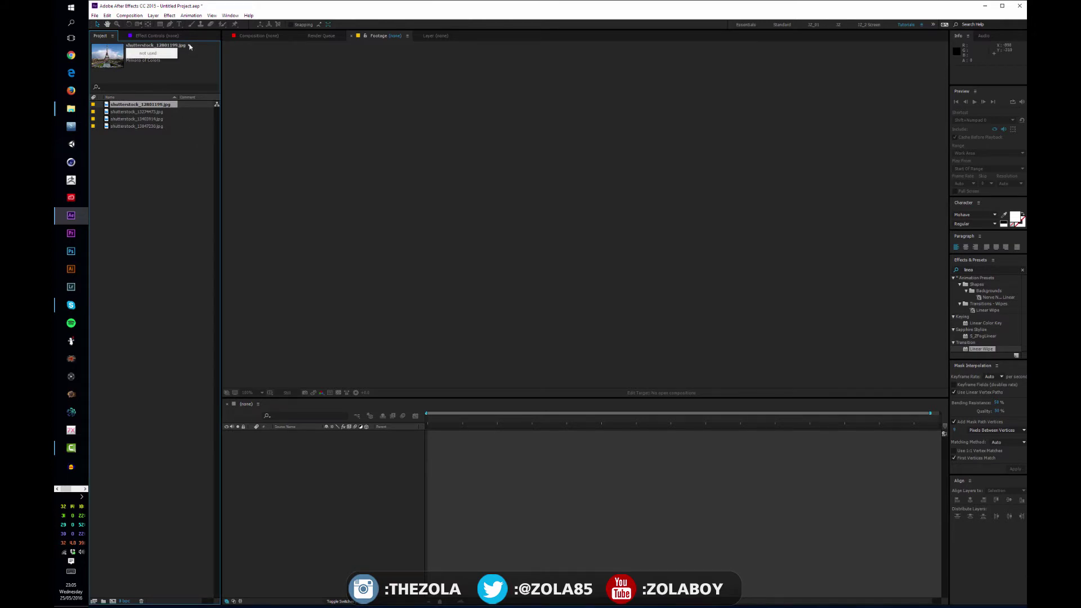
{"action": "left_click", "coordinate": [152, 129]}
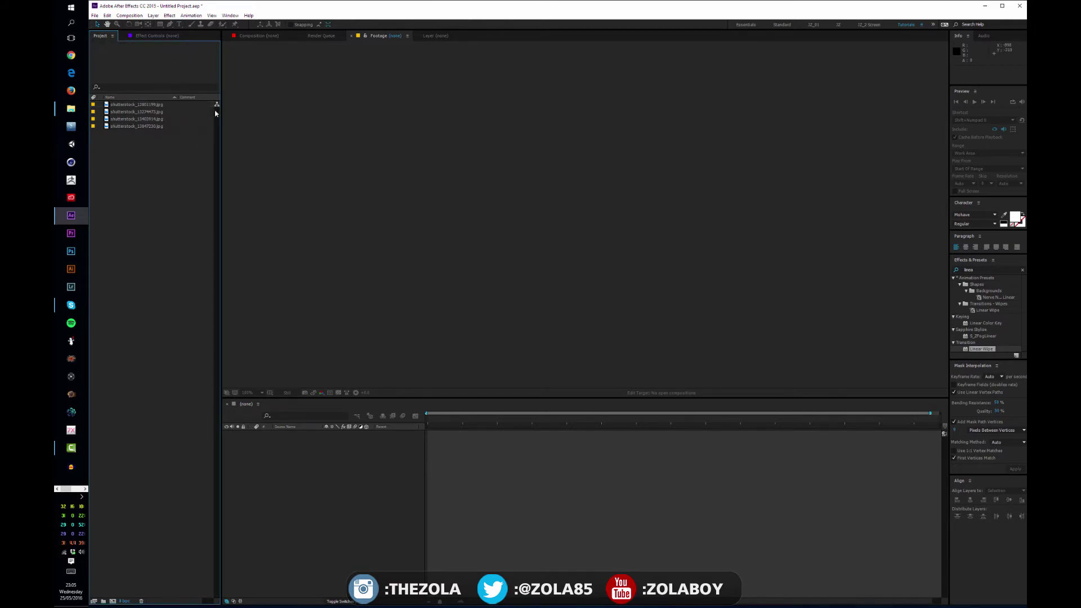
{"action": "left_click_drag", "start_coordinate": [224, 133], "coordinate": [699, 191]}
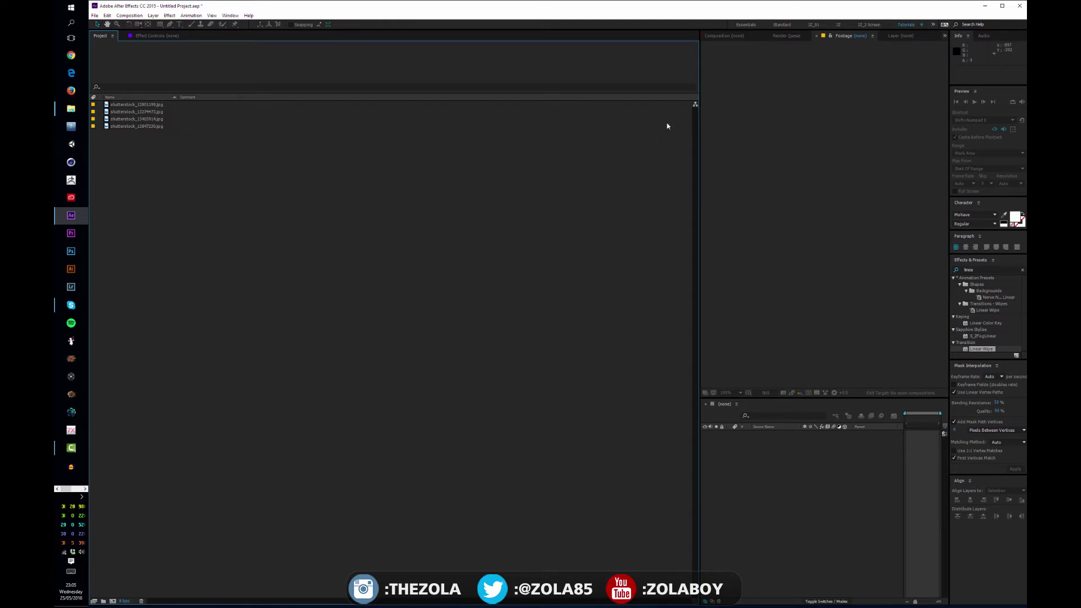
Shrink the Project panel and import 06_Double_Exposure_V02 from the Tour Ani Videos Final folder
{"action": "left_click_drag", "start_coordinate": [700, 133], "coordinate": [209, 164]}
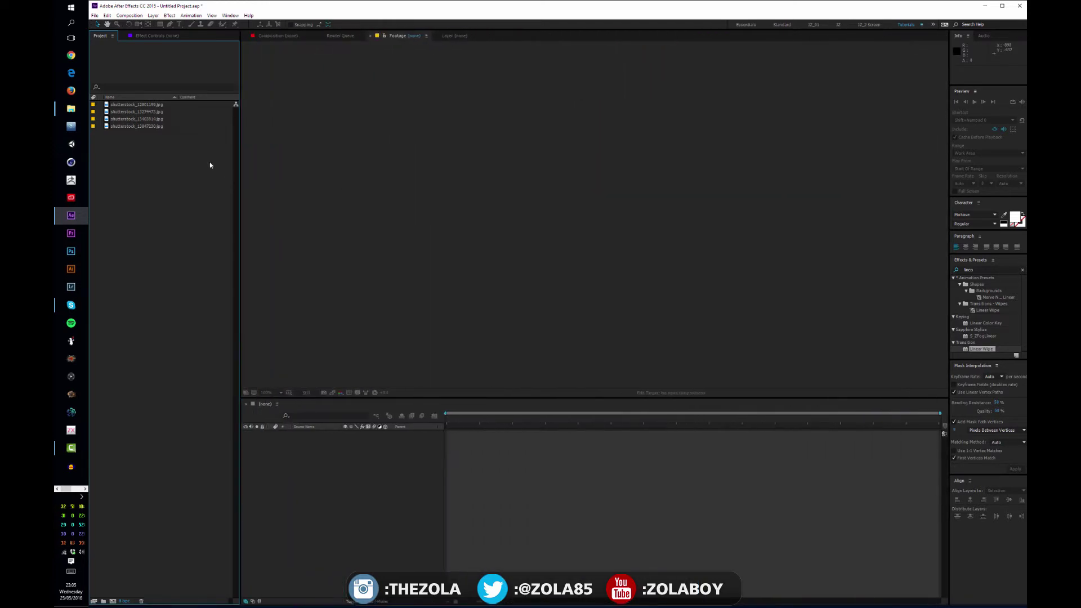
{"action": "double_click", "coordinate": [224, 152]}
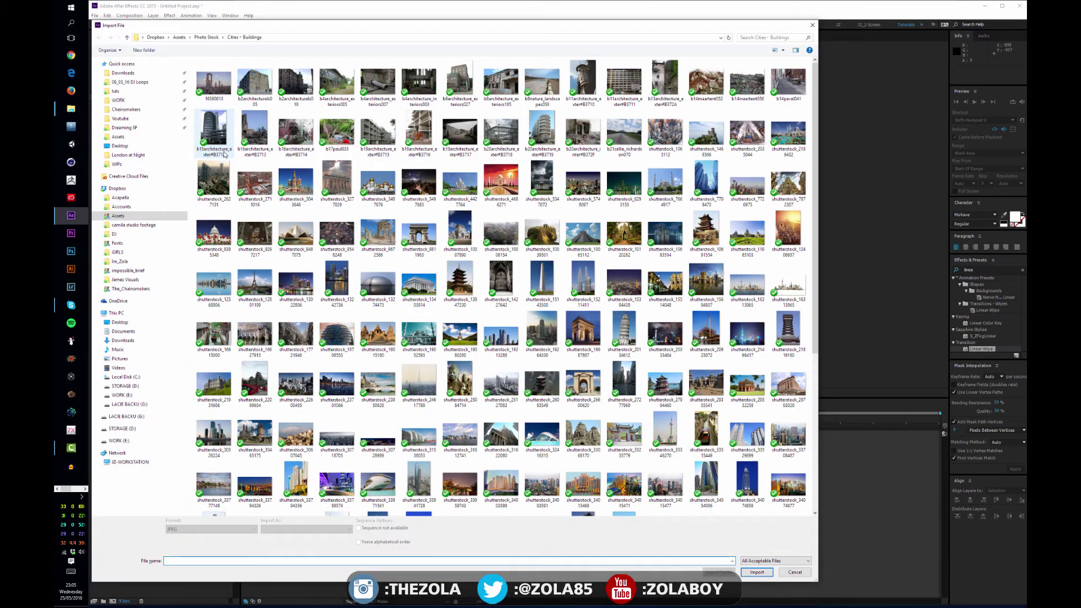
{"action": "left_click", "coordinate": [146, 289]}
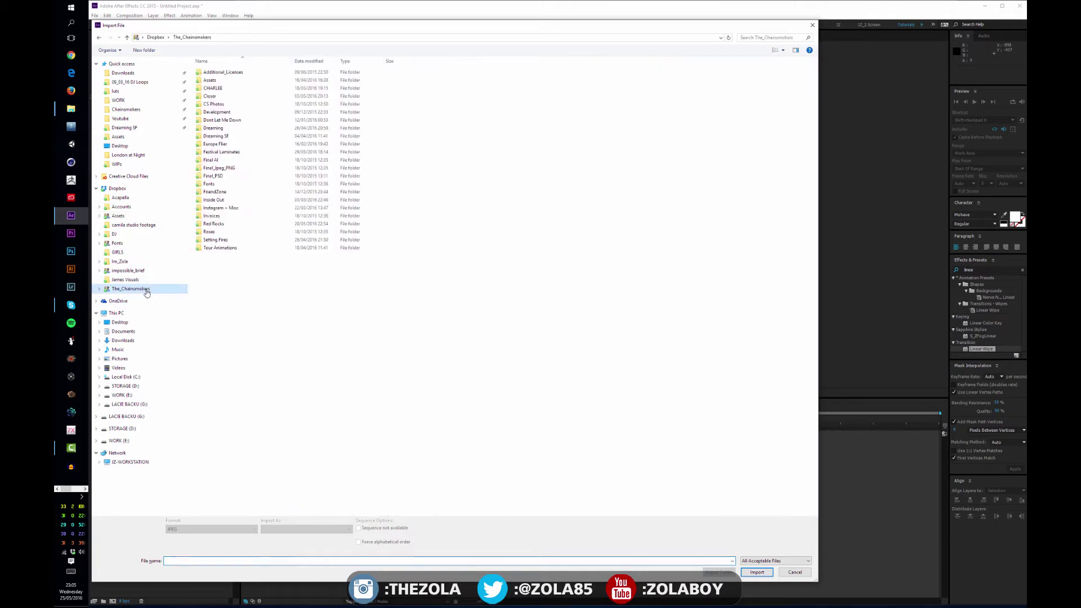
{"action": "double_click", "coordinate": [241, 248]}
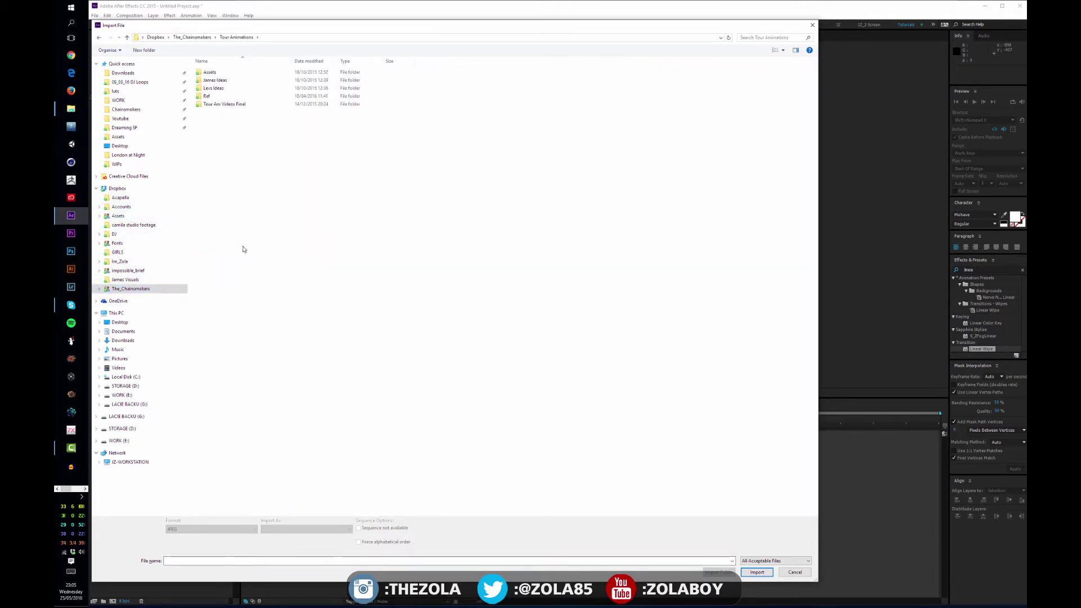
{"action": "double_click", "coordinate": [225, 105]}
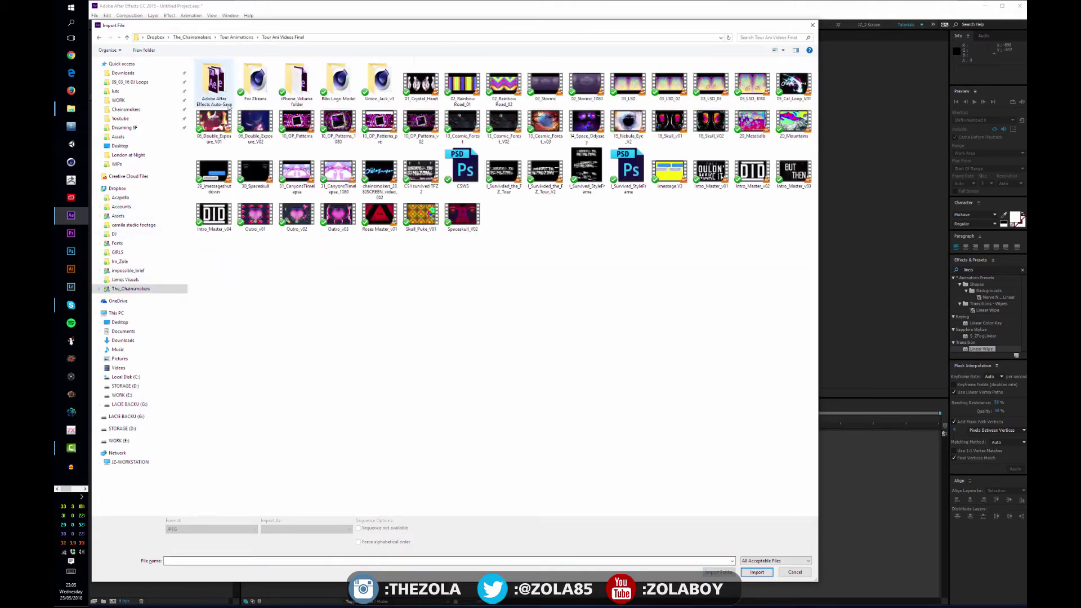
{"action": "double_click", "coordinate": [265, 131]}
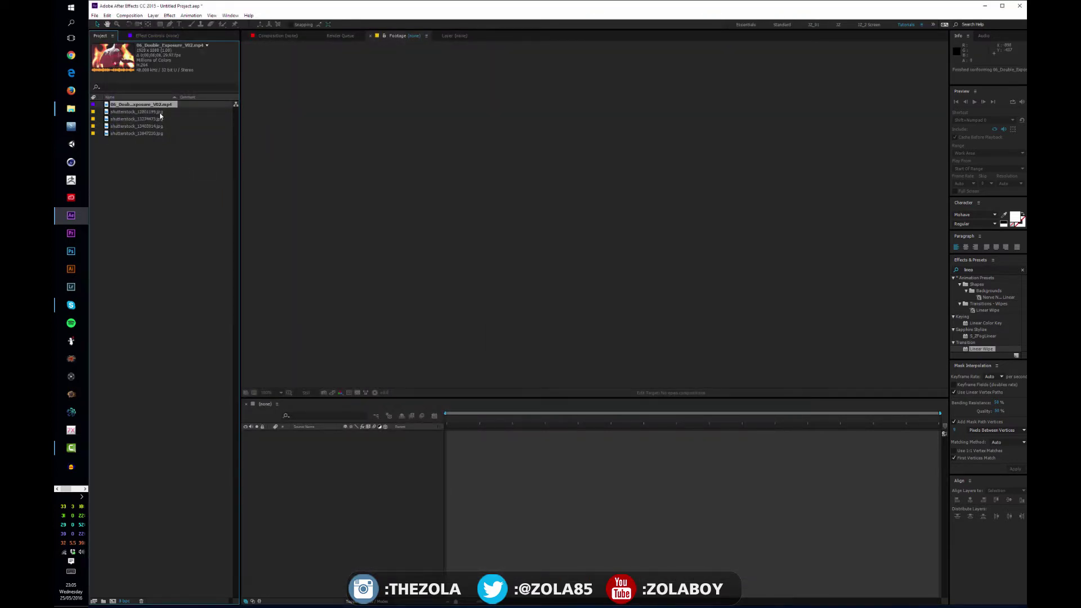
{"action": "key", "text": "grave"}
{"action": "key", "text": "grave"}
Open shutterstock_12801199.jpg in the Footage viewer, compare its details with the video clip, and preview the clip
{"action": "double_click", "coordinate": [124, 111]}
{"action": "left_click", "coordinate": [110, 105]}
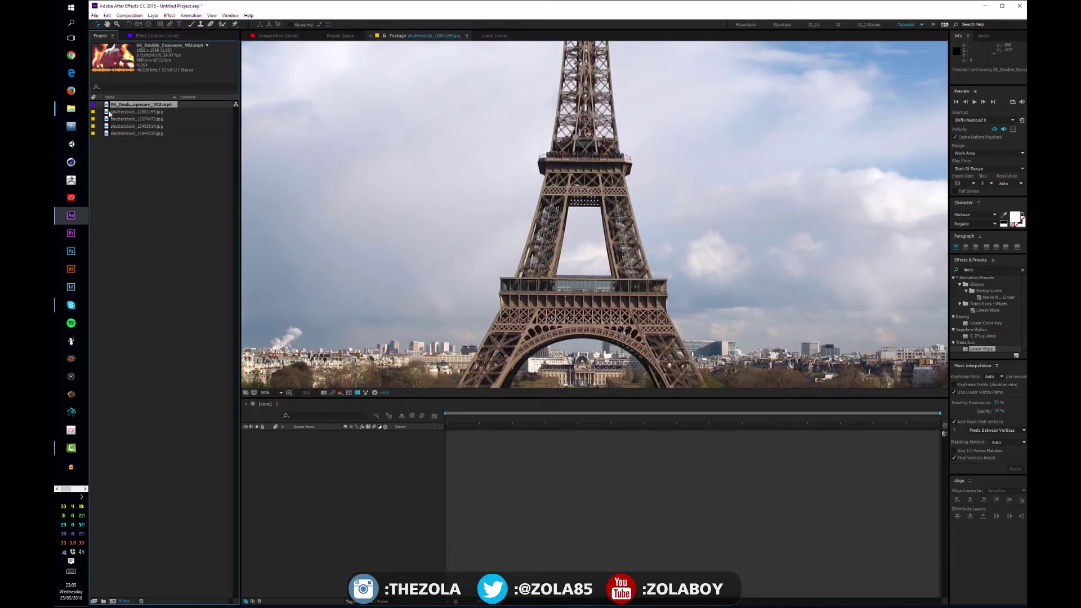
{"action": "left_click", "coordinate": [110, 112]}
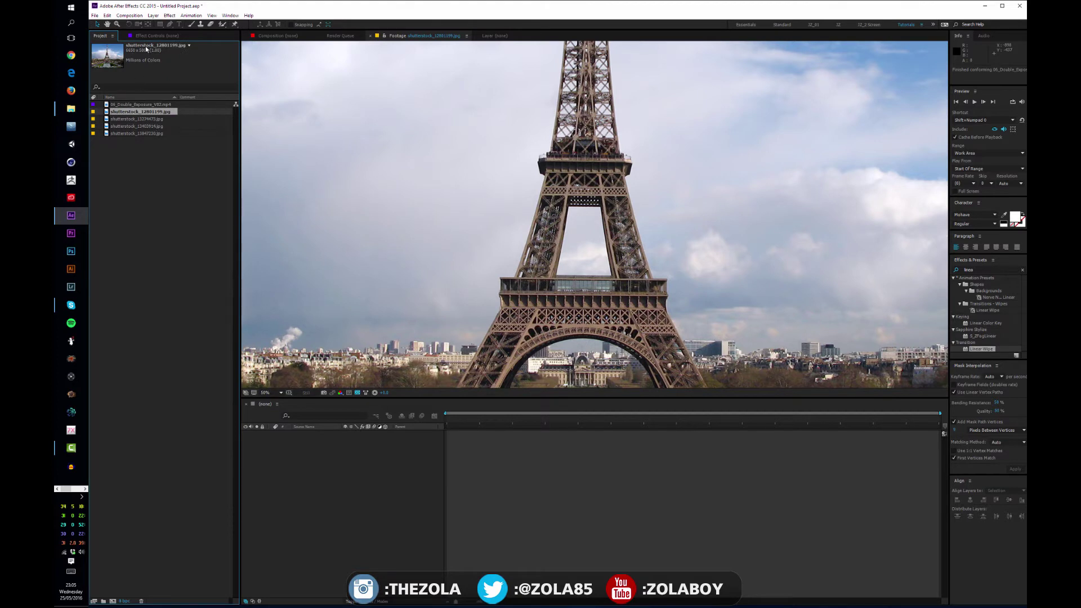
{"action": "left_click", "coordinate": [135, 105]}
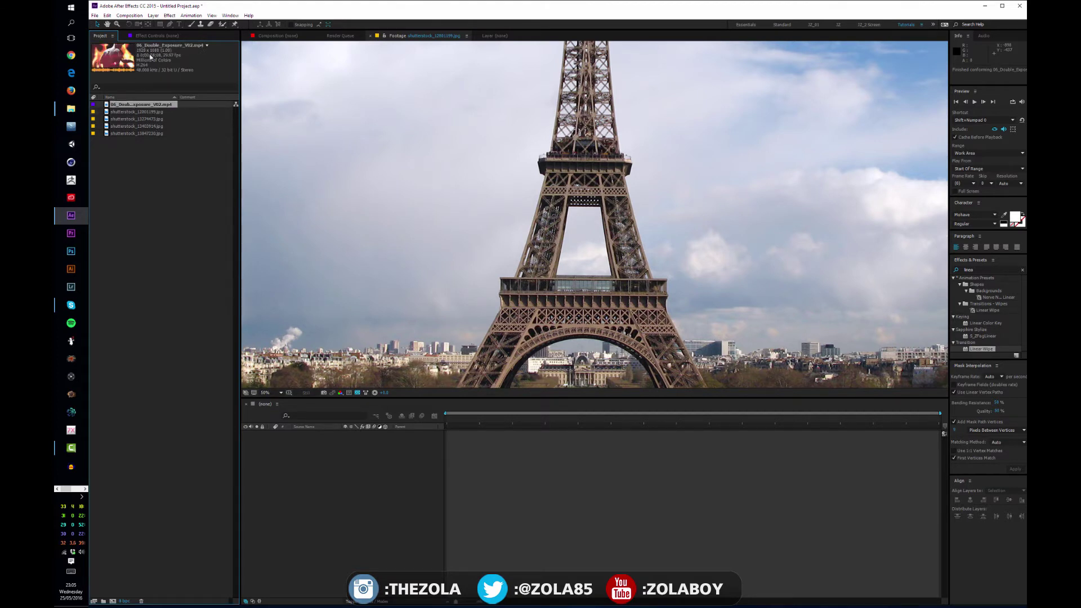
{"action": "left_click", "coordinate": [148, 112]}
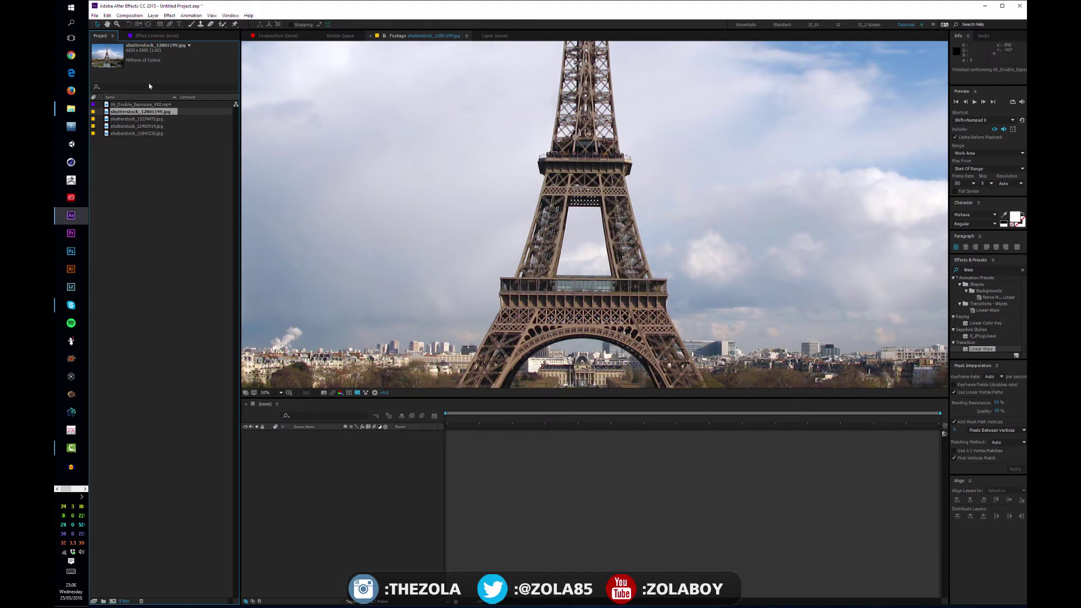
{"action": "key", "text": "Up"}
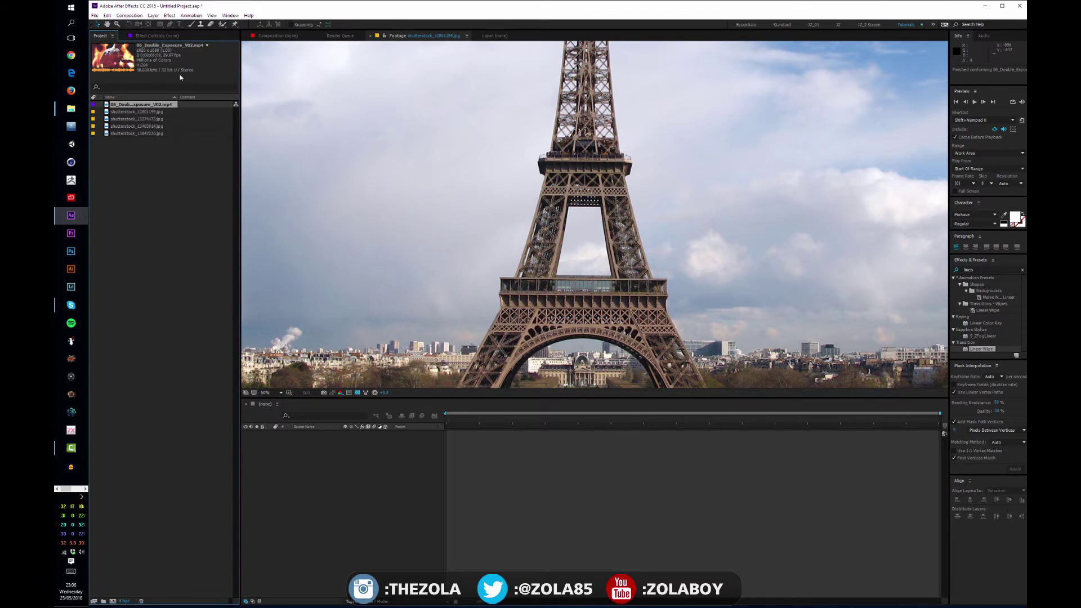
{"action": "left_click", "coordinate": [120, 64]}
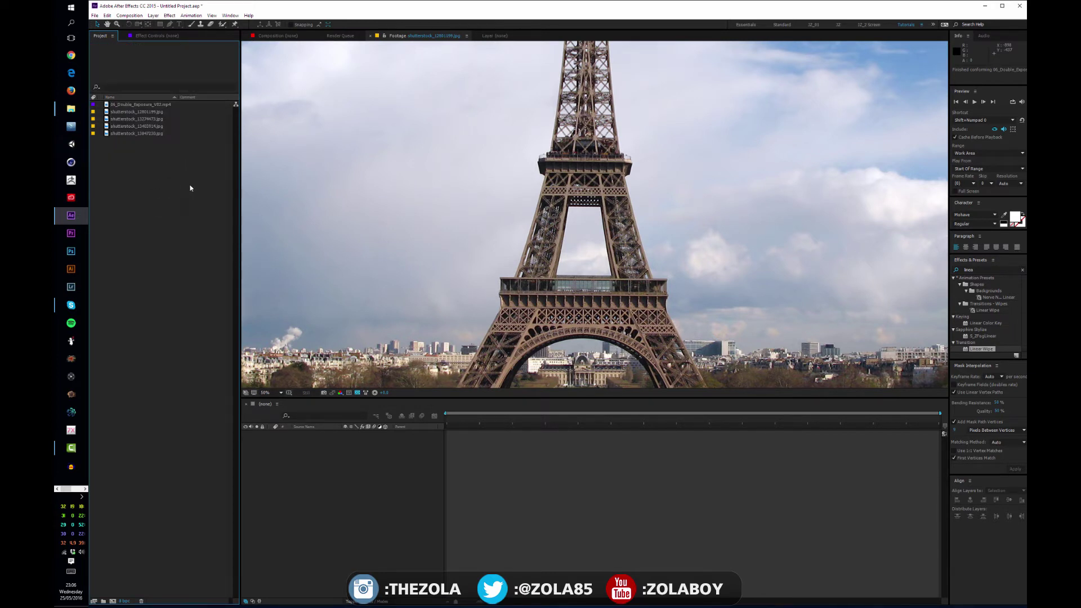
Create a Pictures folder and move the four shutterstock photos into it
{"action": "left_click_drag", "start_coordinate": [240, 181], "coordinate": [224, 182]}
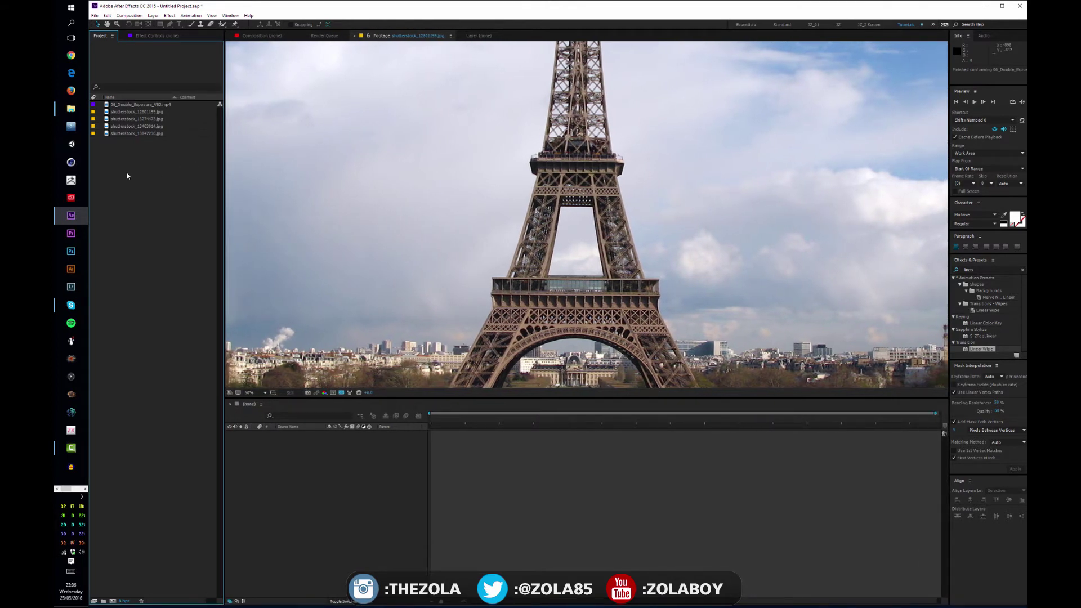
{"action": "left_click", "coordinate": [103, 601]}
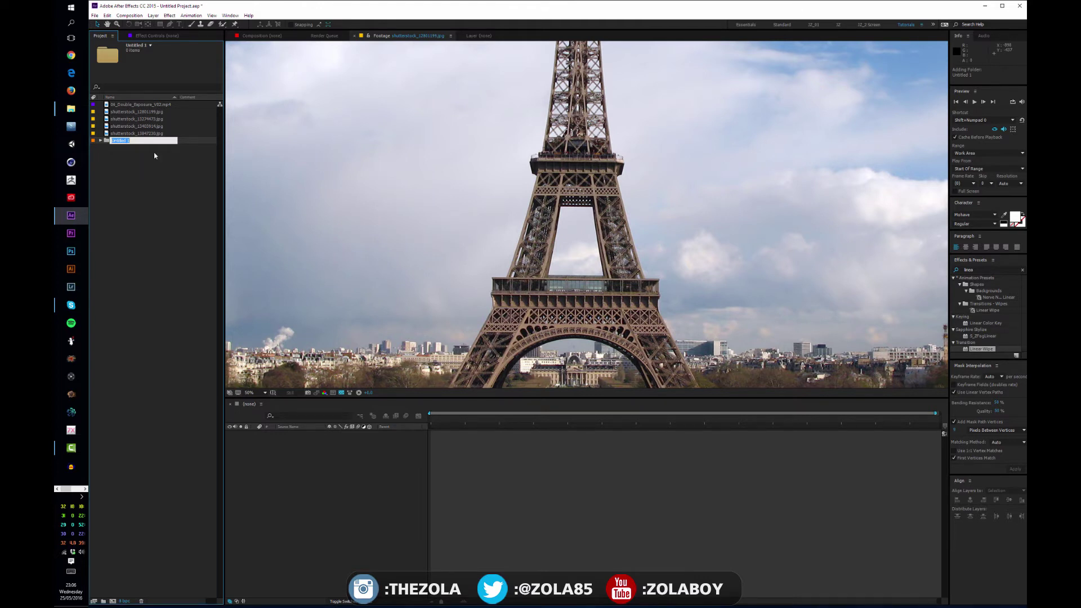
{"action": "type", "text": "Pictures"}
{"action": "key", "text": "Return"}
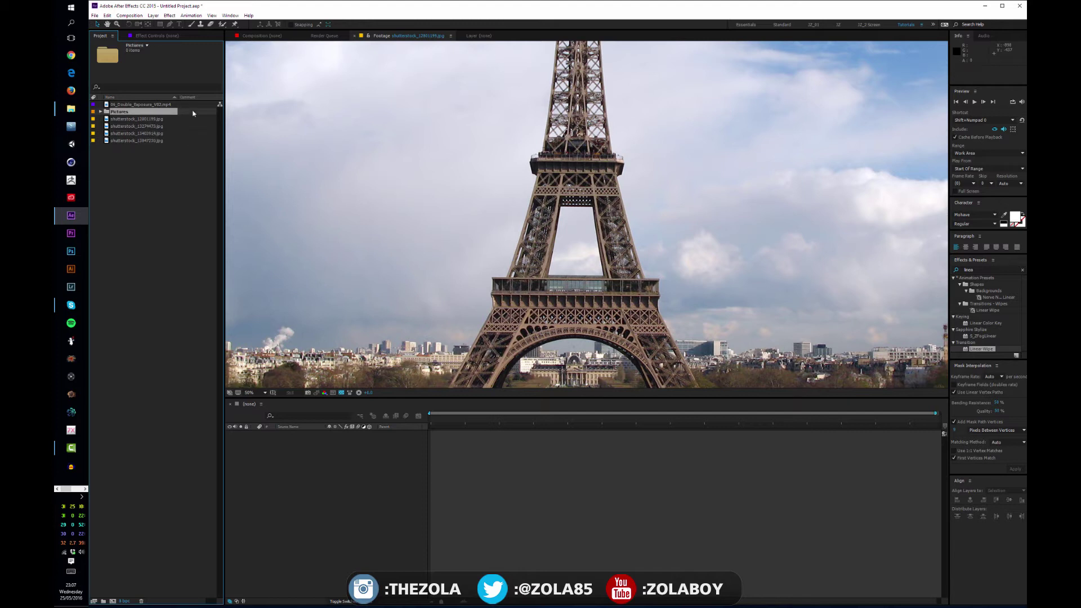
{"action": "left_click_drag", "start_coordinate": [165, 184], "coordinate": [119, 112]}
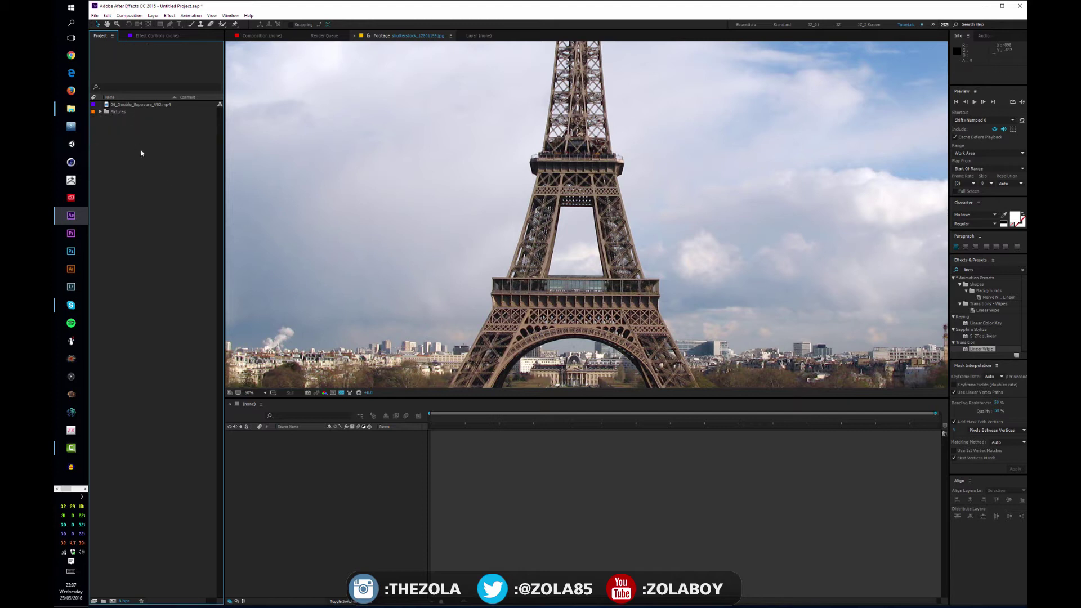
Create a Video folder, move the Double Exposure clip into it, and expand both folders
{"action": "right_click", "coordinate": [132, 149]}
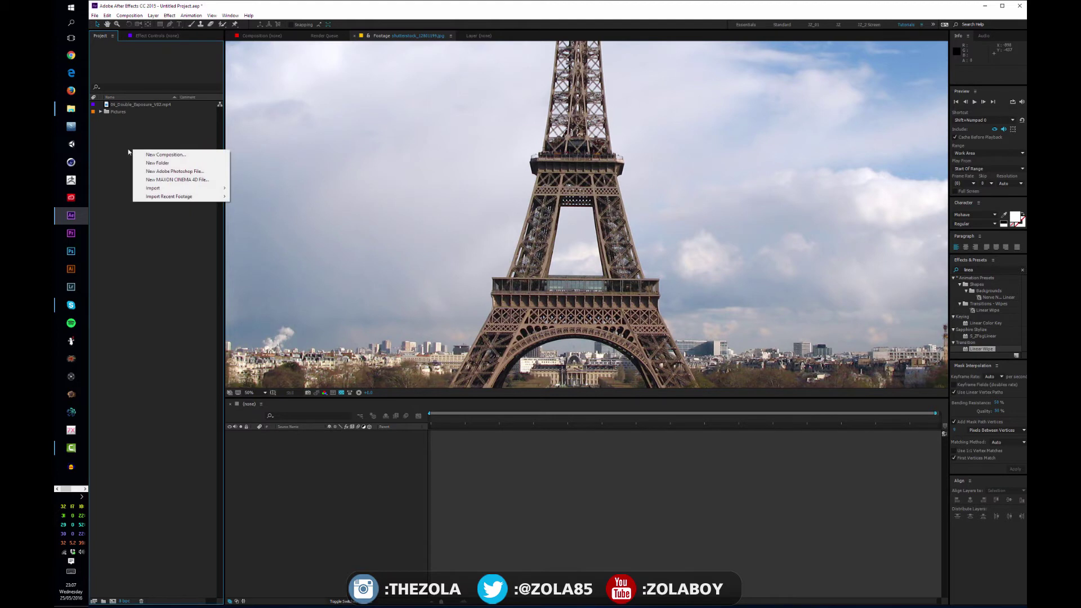
{"action": "left_click", "coordinate": [151, 164]}
{"action": "type", "text": "Video"}
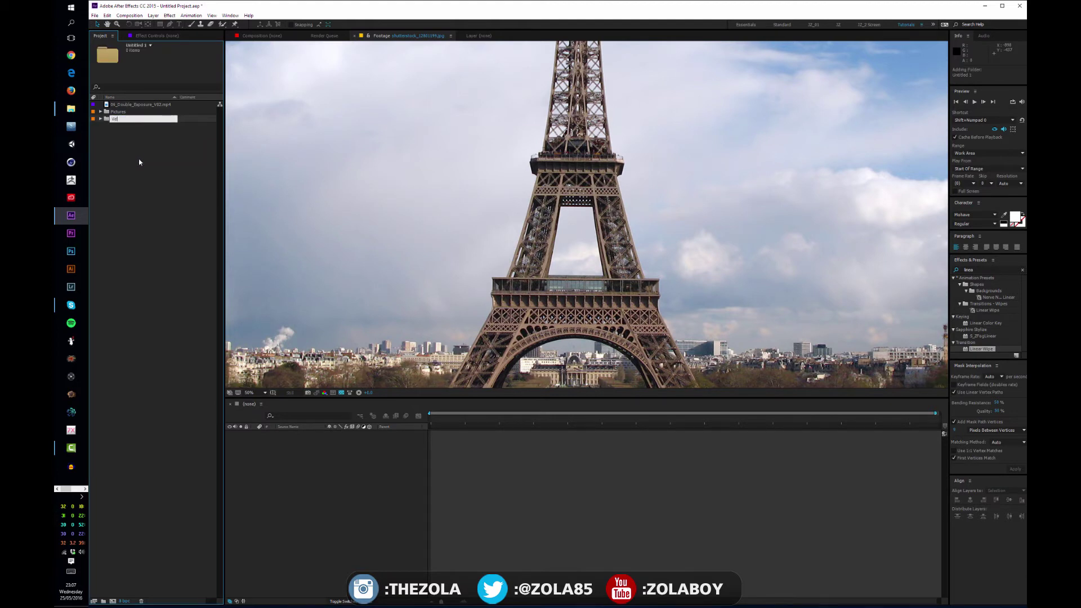
{"action": "key", "text": "Return"}
{"action": "left_click_drag", "start_coordinate": [140, 104], "coordinate": [117, 119]}
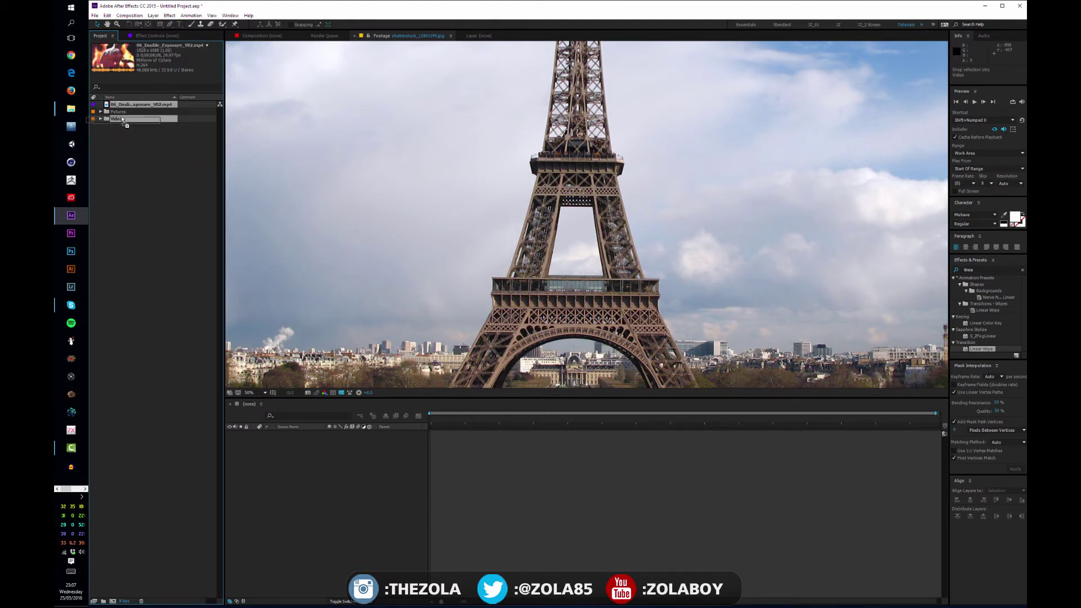
{"action": "left_click", "coordinate": [100, 111]}
{"action": "left_click", "coordinate": [100, 105]}
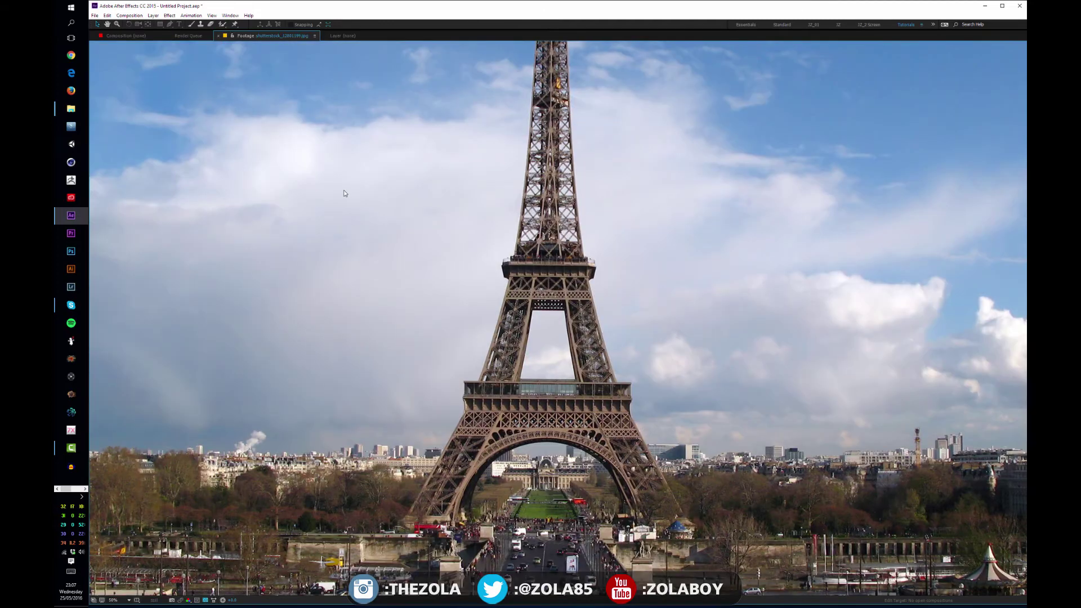
{"action": "left_click", "coordinate": [348, 232]}
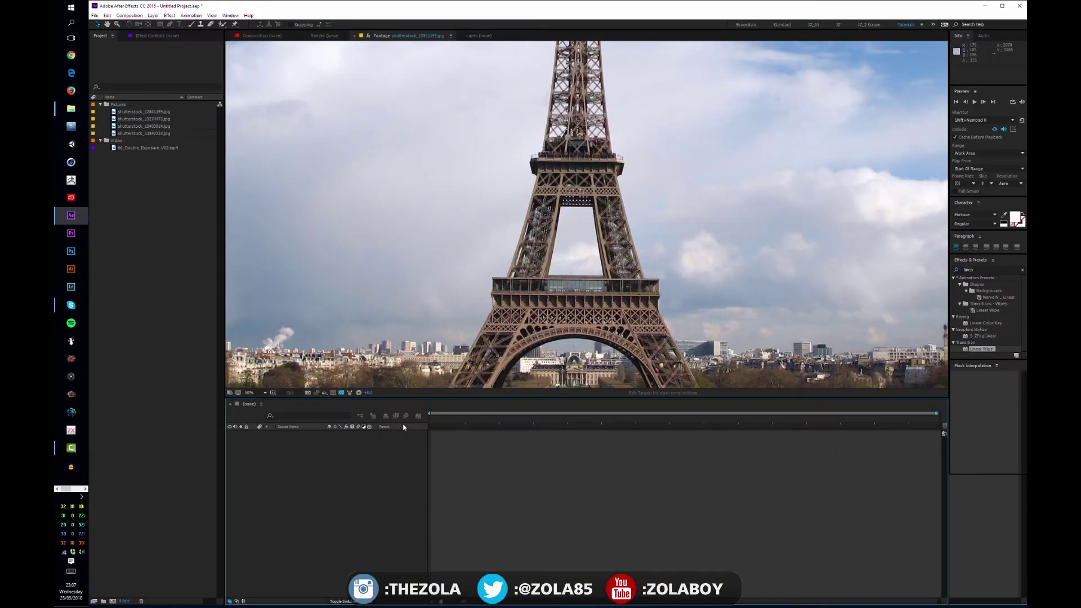
{"action": "left_click", "coordinate": [130, 309]}
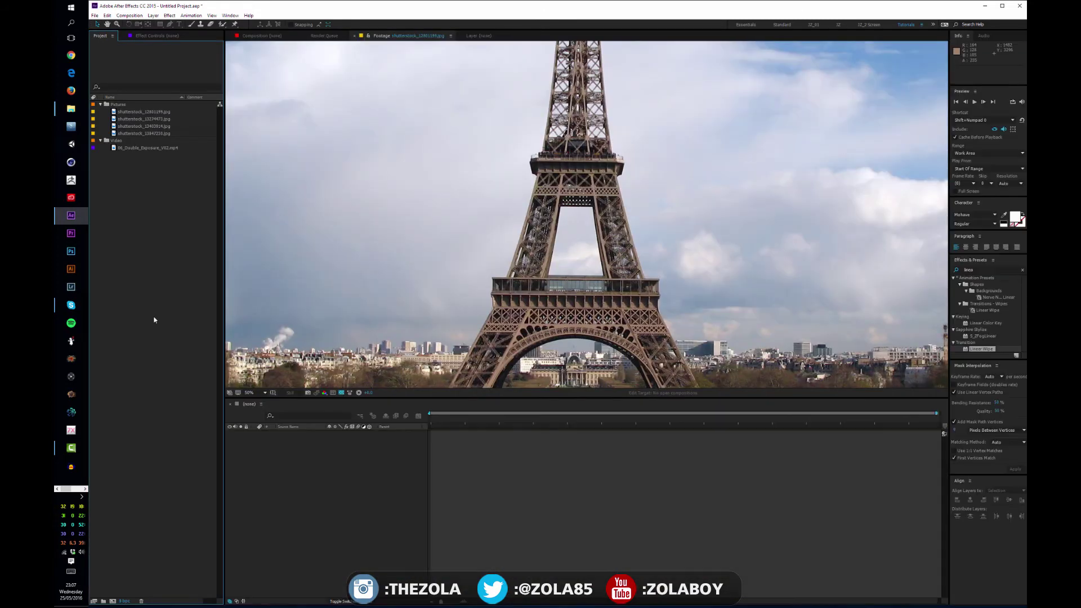
{"action": "left_click", "coordinate": [411, 240]}
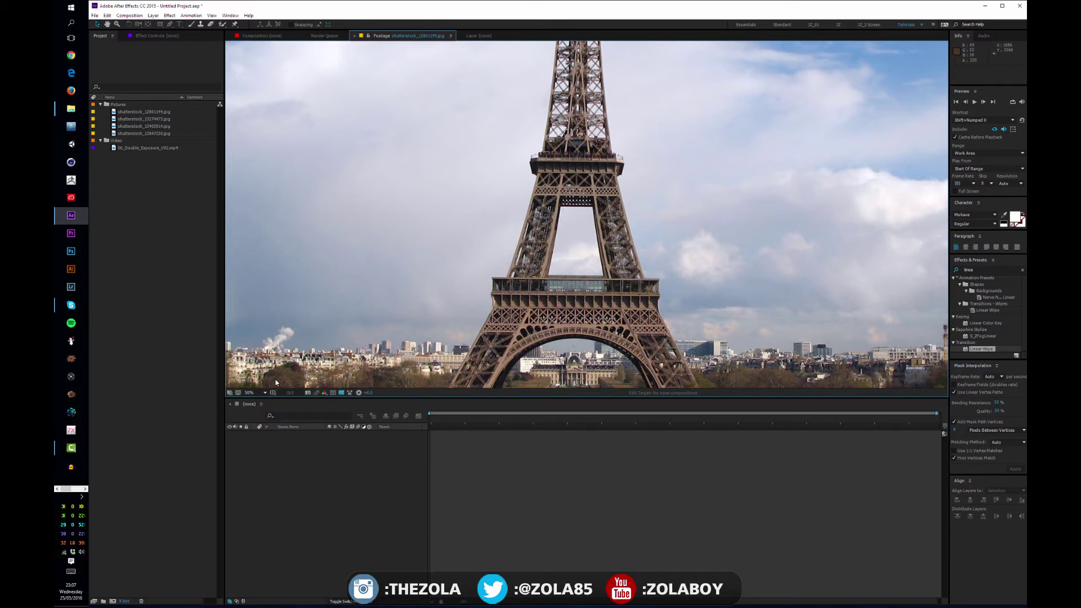
{"action": "key", "text": "grave"}
{"action": "key", "text": "grave"}
{"action": "key", "text": "grave"}
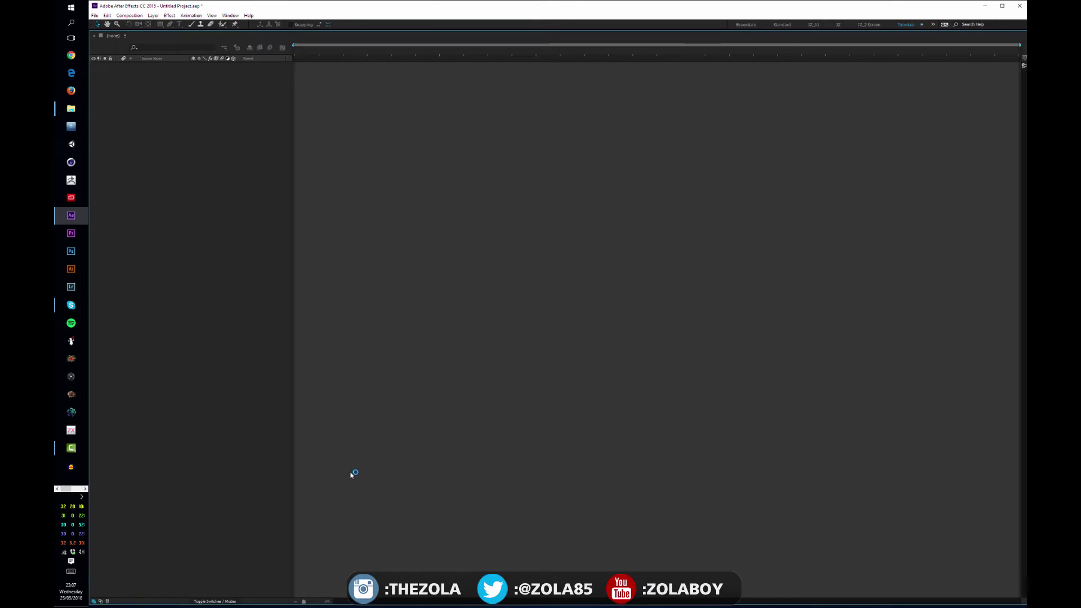
{"action": "key", "text": "grave"}
{"action": "key", "text": "grave"}
{"action": "key", "text": "grave"}
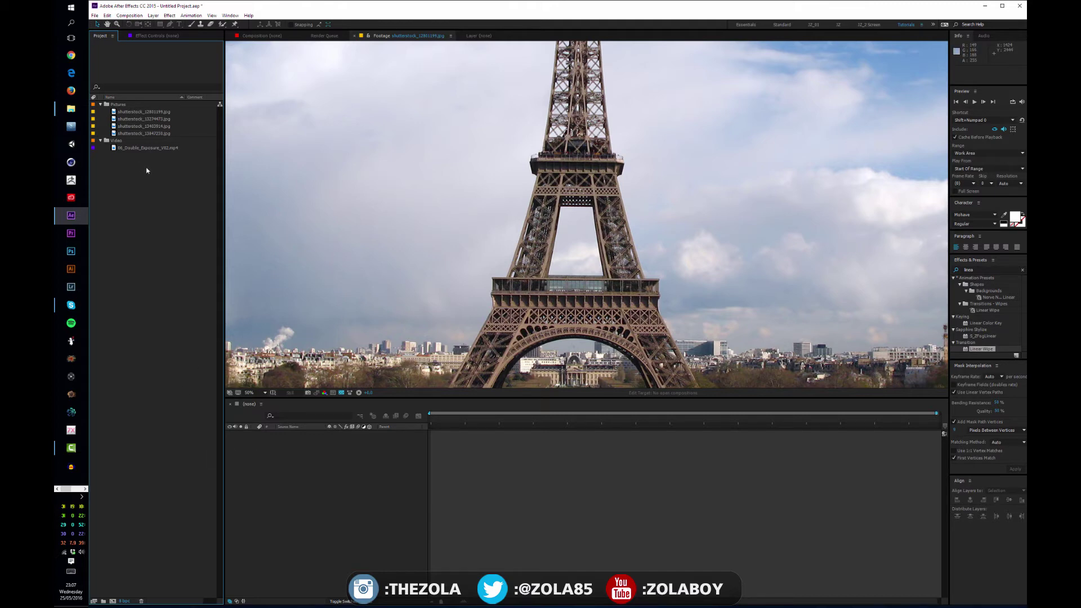
{"action": "key", "text": "grave"}
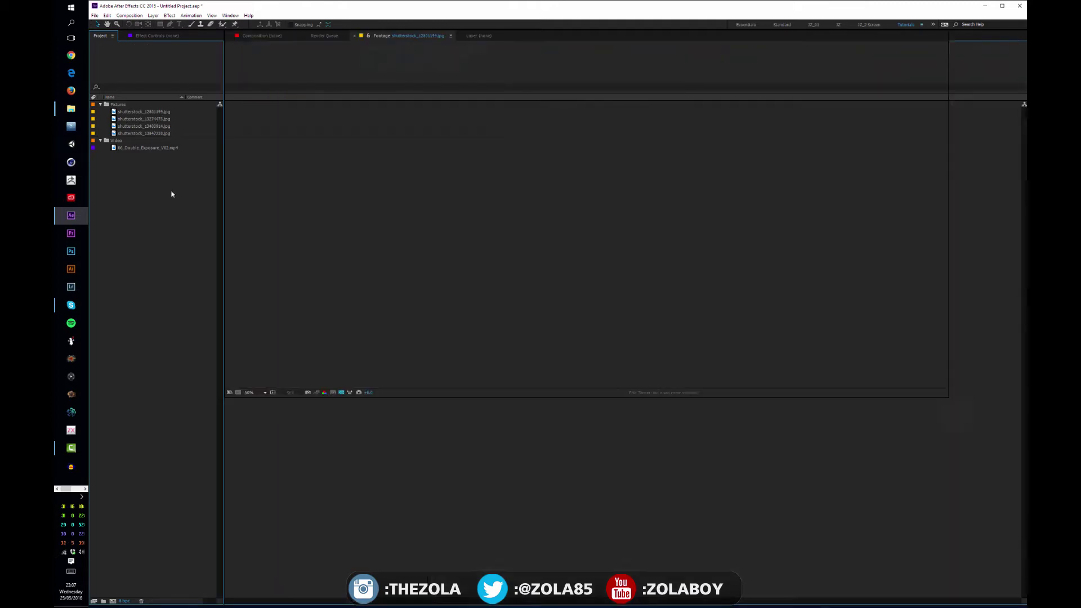
{"action": "key", "text": "grave"}
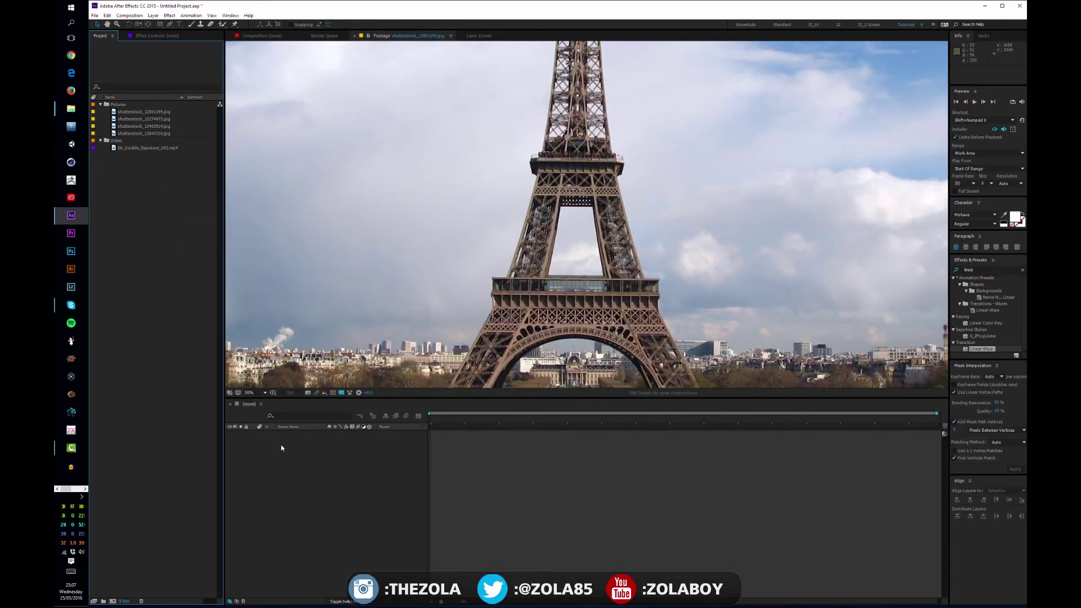
{"action": "left_click", "coordinate": [165, 148]}
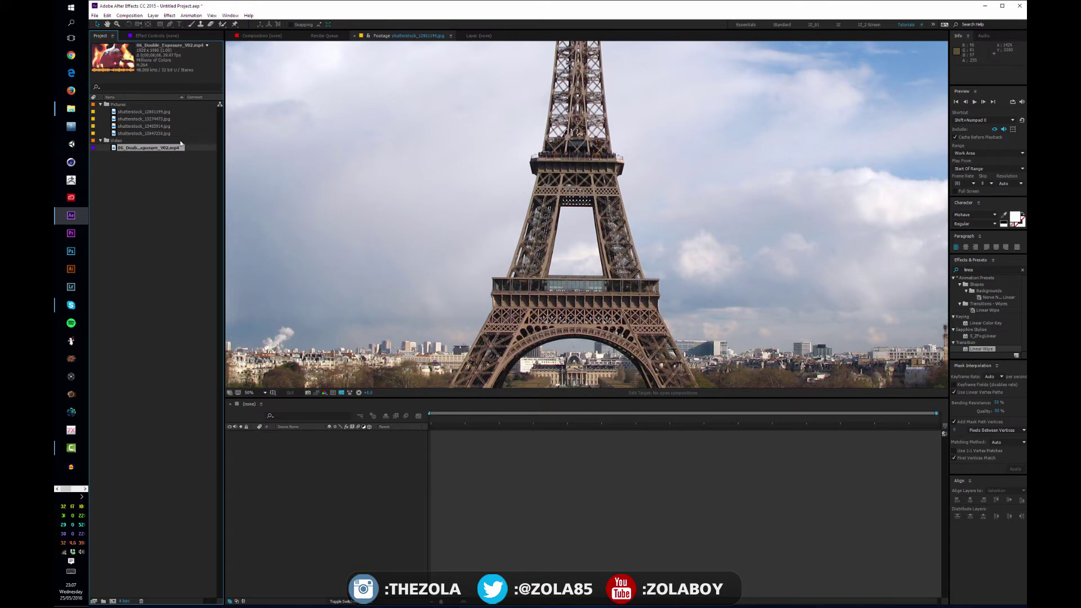
Show the egg-shaped building photo fitted in the viewer and make the viewer shorter above the timeline
{"action": "double_click", "coordinate": [148, 119]}
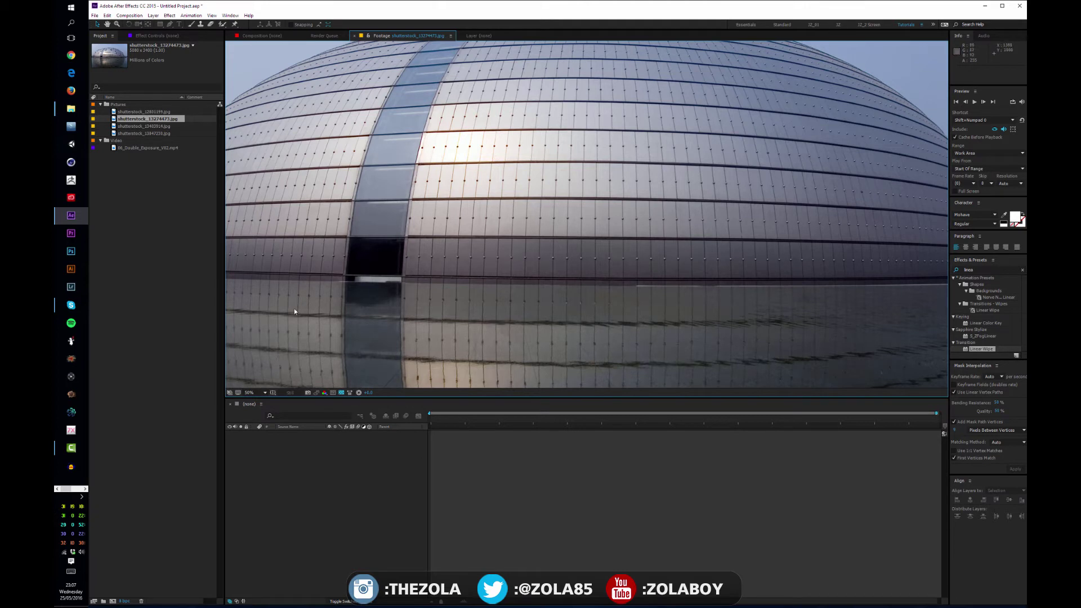
{"action": "left_click", "coordinate": [265, 393]}
{"action": "left_click", "coordinate": [272, 412]}
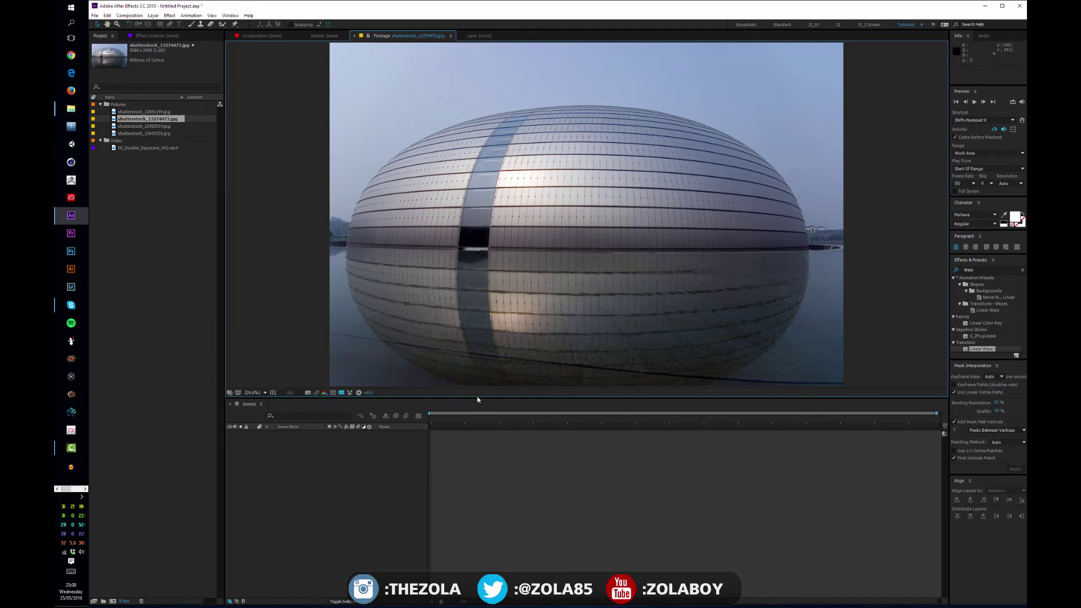
{"action": "left_click_drag", "start_coordinate": [475, 398], "coordinate": [480, 291]}
{"action": "mouse_move", "coordinate": [480, 333]}
{"action": "left_mouse_down"}
{"action": "mouse_move", "coordinate": [485, 255]}
{"action": "mouse_move", "coordinate": [476, 329]}
{"action": "left_mouse_up"}
Preview the pagoda, Lincoln Memorial and Eiffel Tower photos, fit the Eiffel Tower, then show the Render Queue
{"action": "double_click", "coordinate": [158, 133]}
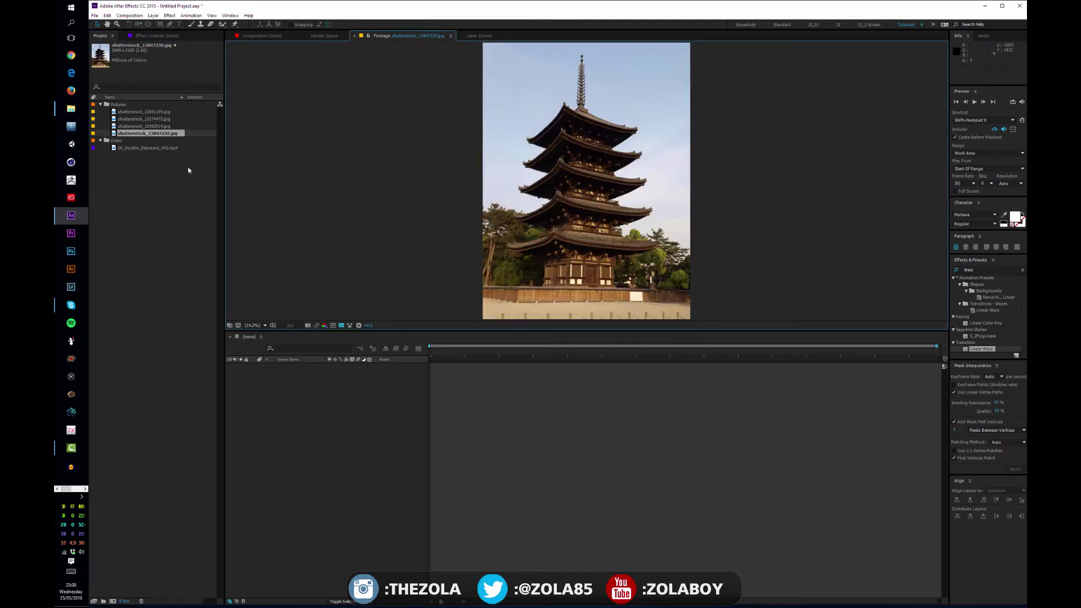
{"action": "double_click", "coordinate": [158, 126]}
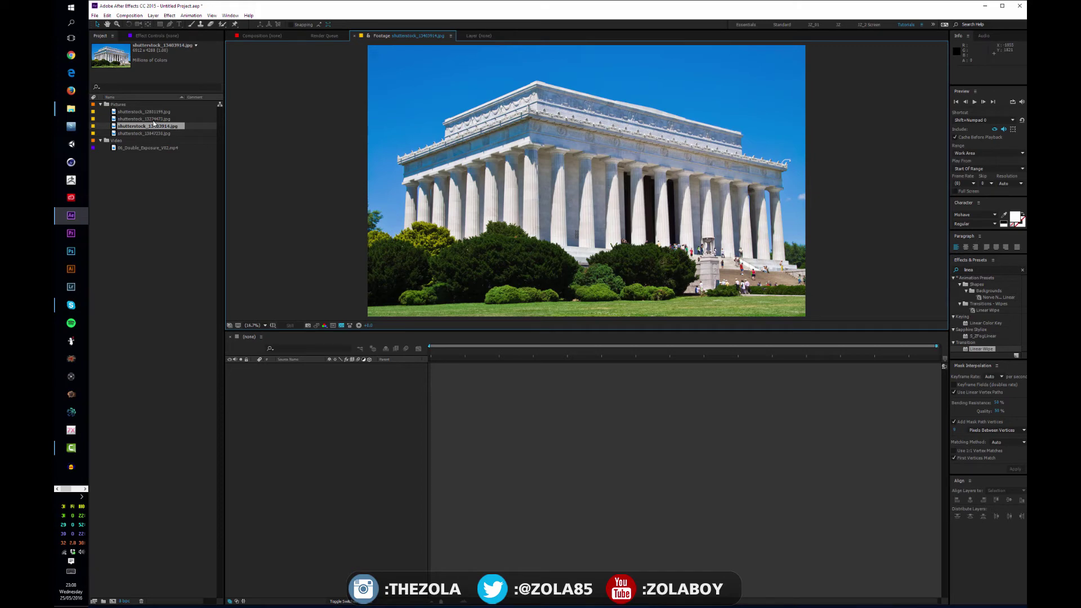
{"action": "double_click", "coordinate": [152, 119]}
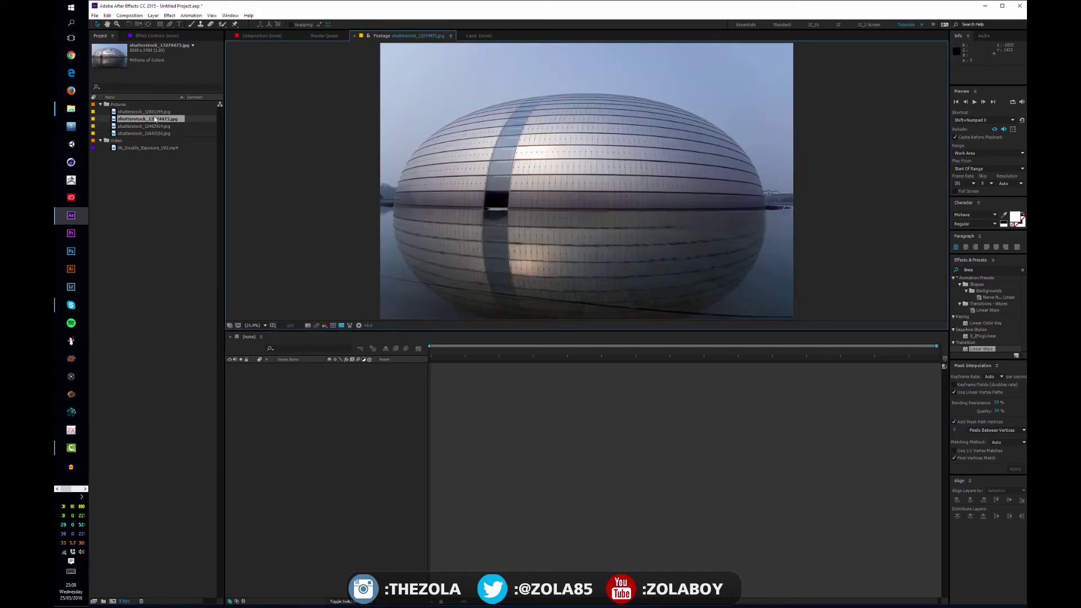
{"action": "double_click", "coordinate": [153, 112]}
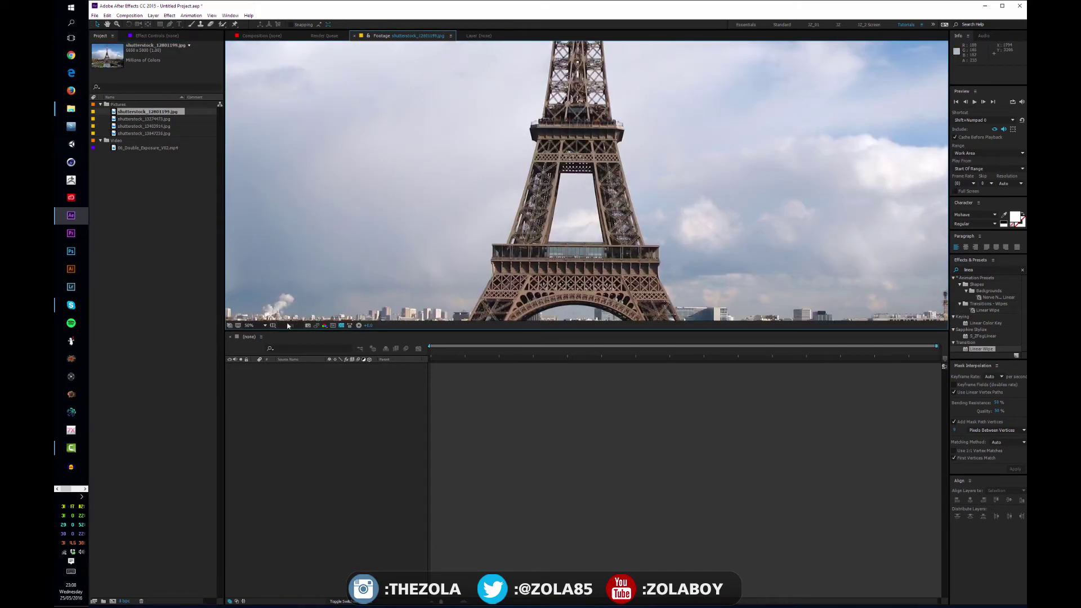
{"action": "left_click", "coordinate": [259, 326]}
{"action": "left_click", "coordinate": [258, 335]}
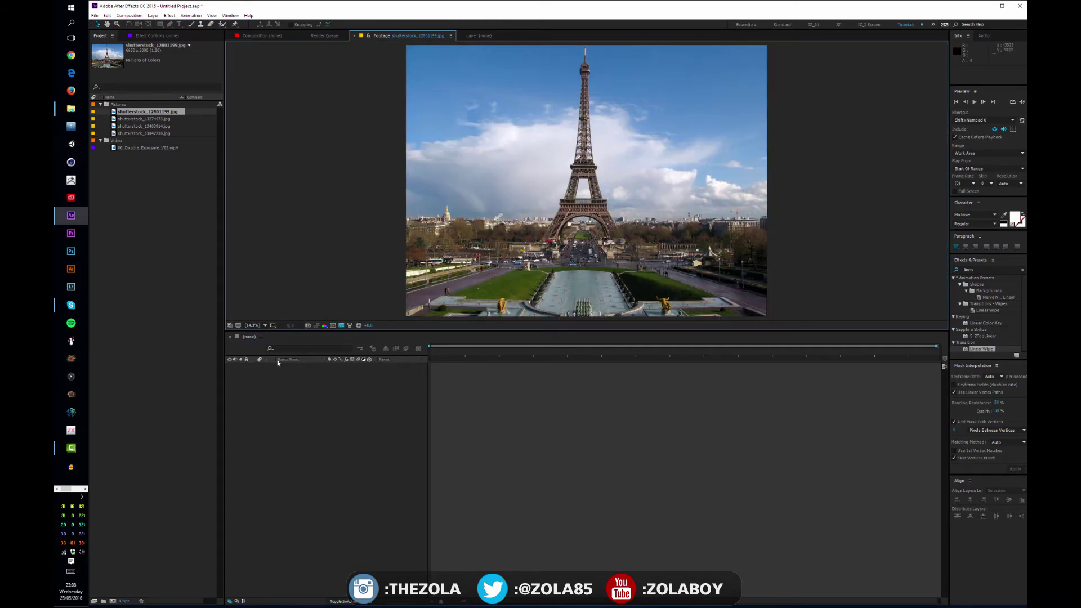
{"action": "mouse_move", "coordinate": [281, 332]}
{"action": "left_mouse_down"}
{"action": "mouse_move", "coordinate": [281, 360]}
{"action": "mouse_move", "coordinate": [281, 337]}
{"action": "left_mouse_up"}
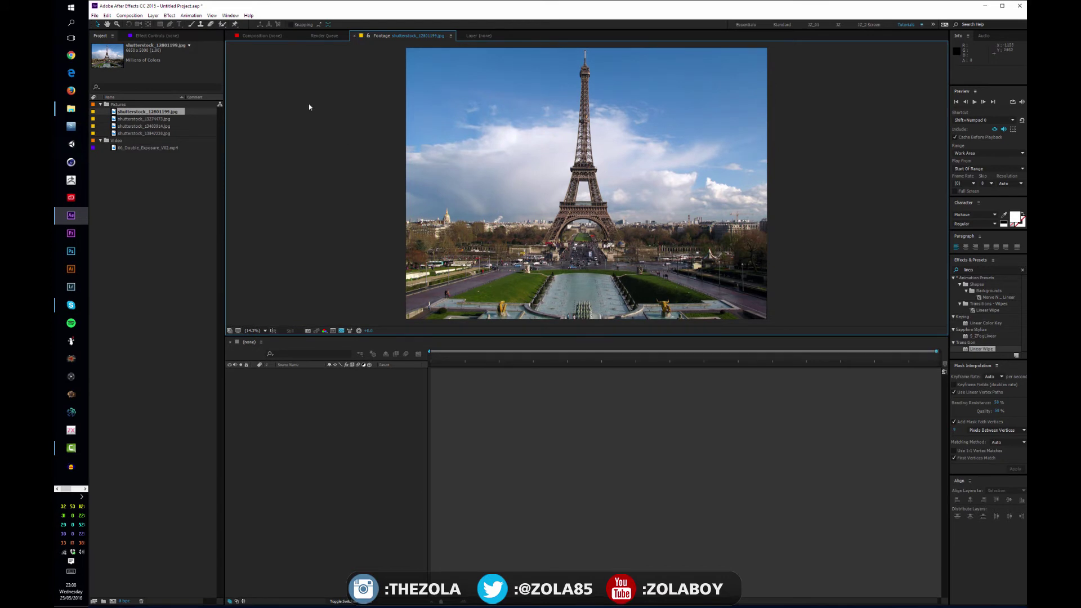
{"action": "left_click", "coordinate": [326, 37]}
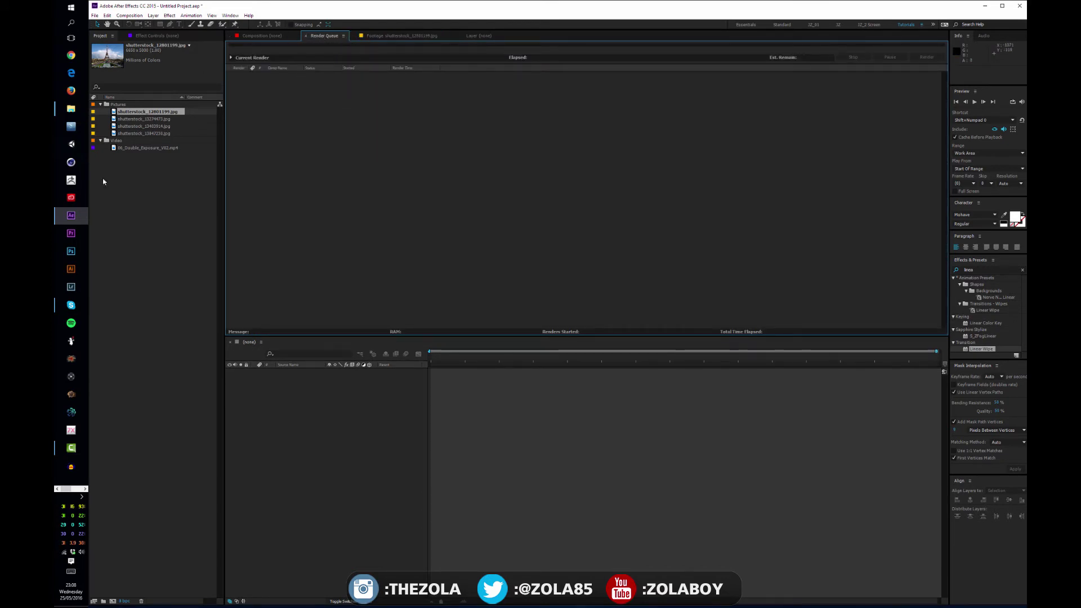
Hide the Character panel from the Window menu and return to the Composition viewer
{"action": "left_click", "coordinate": [231, 16]}
{"action": "left_click", "coordinate": [126, 79]}
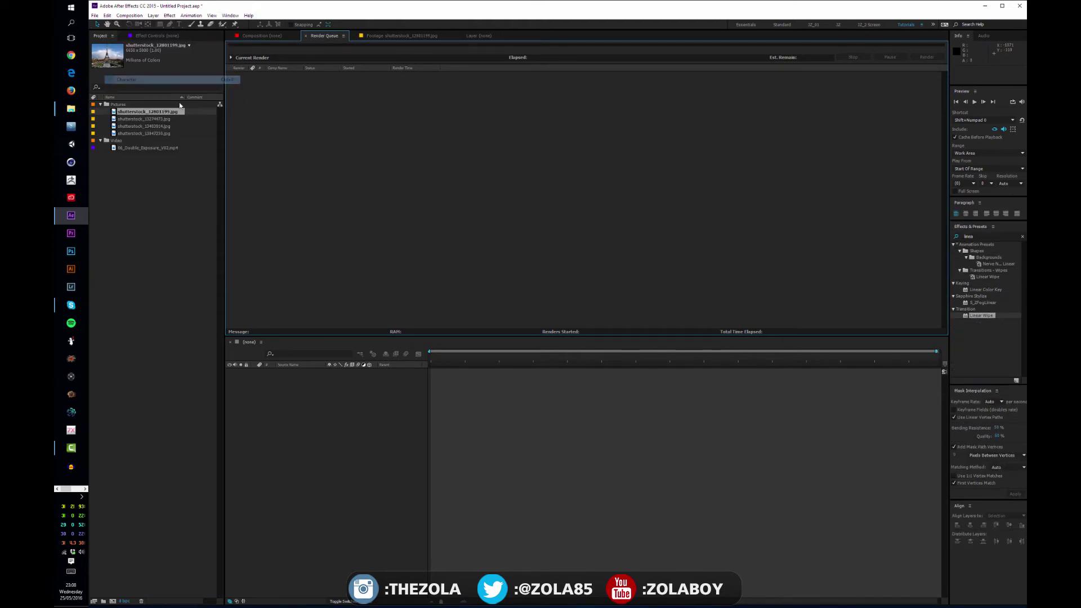
{"action": "left_click", "coordinate": [231, 16]}
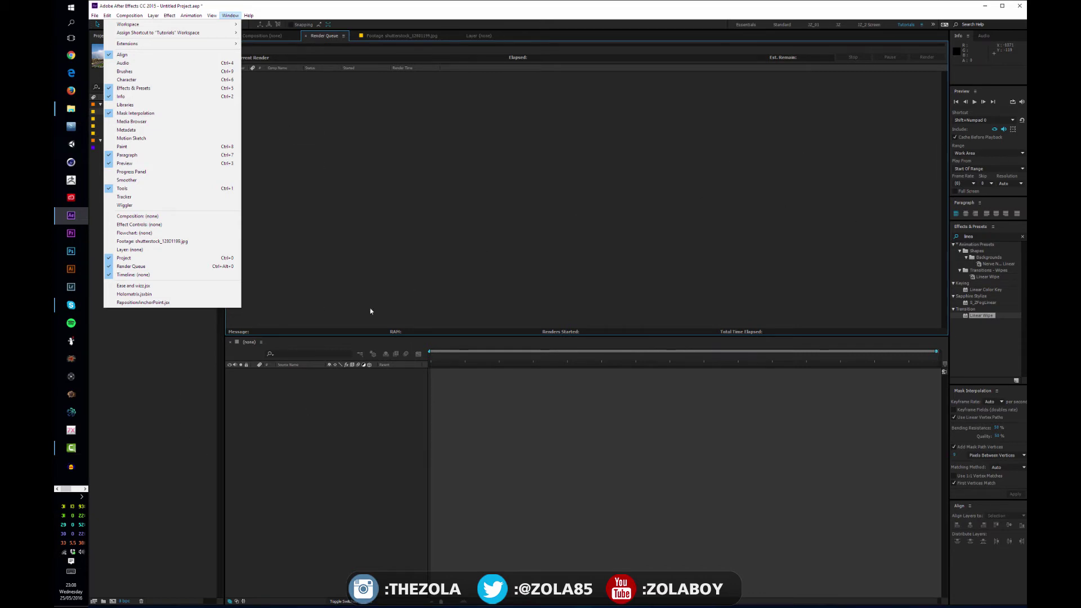
{"action": "left_click", "coordinate": [292, 212]}
{"action": "left_click", "coordinate": [282, 416]}
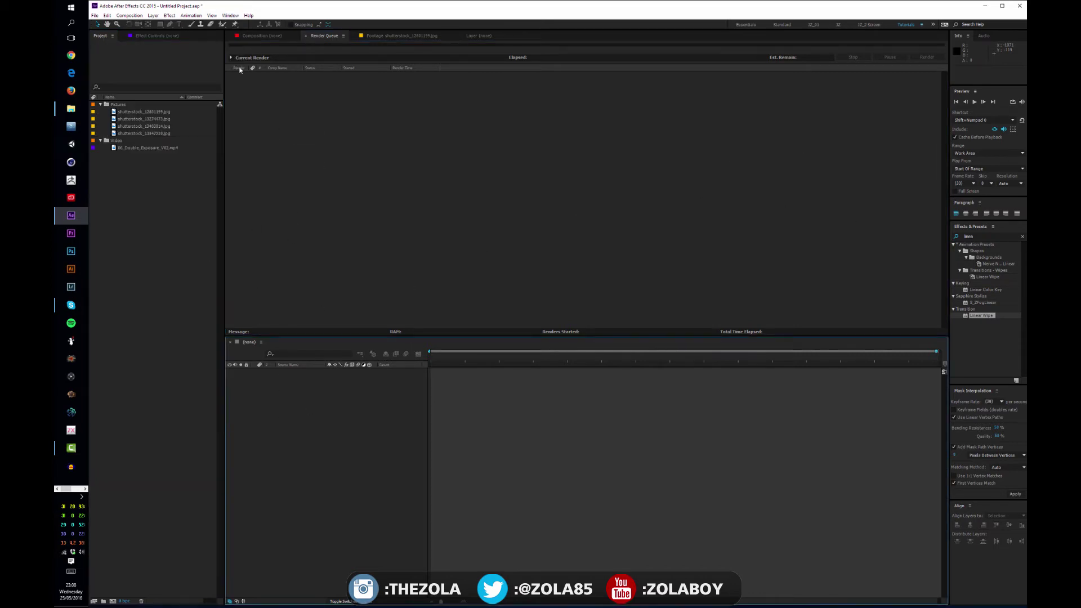
{"action": "left_click", "coordinate": [256, 36]}
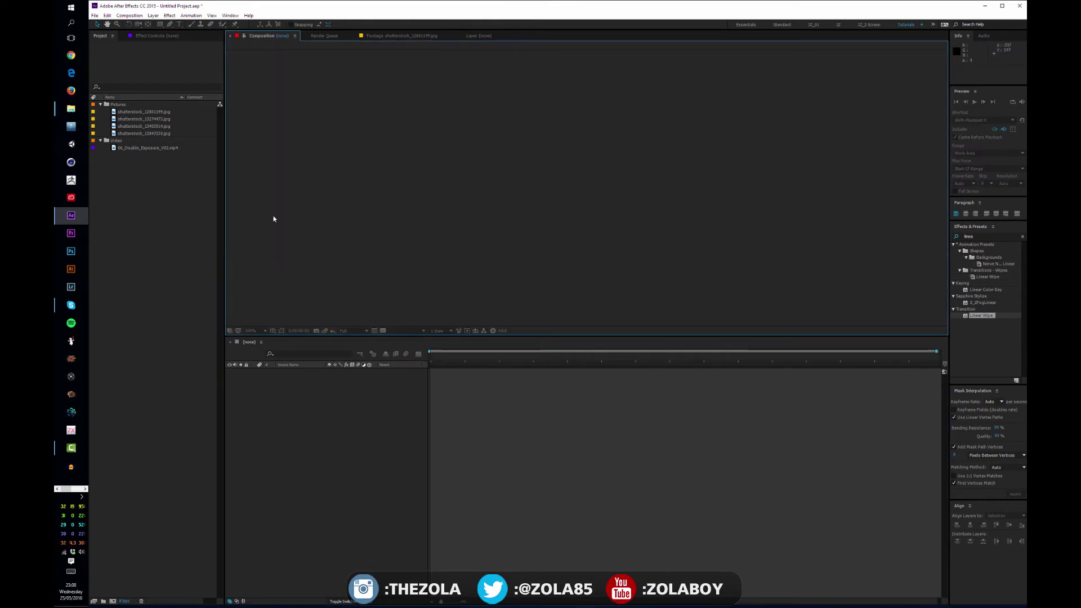
Build a composition from shutterstock_13847230.jpg and zoom the viewer out to show the whole pagoda
{"action": "left_click_drag", "start_coordinate": [143, 133], "coordinate": [113, 600]}
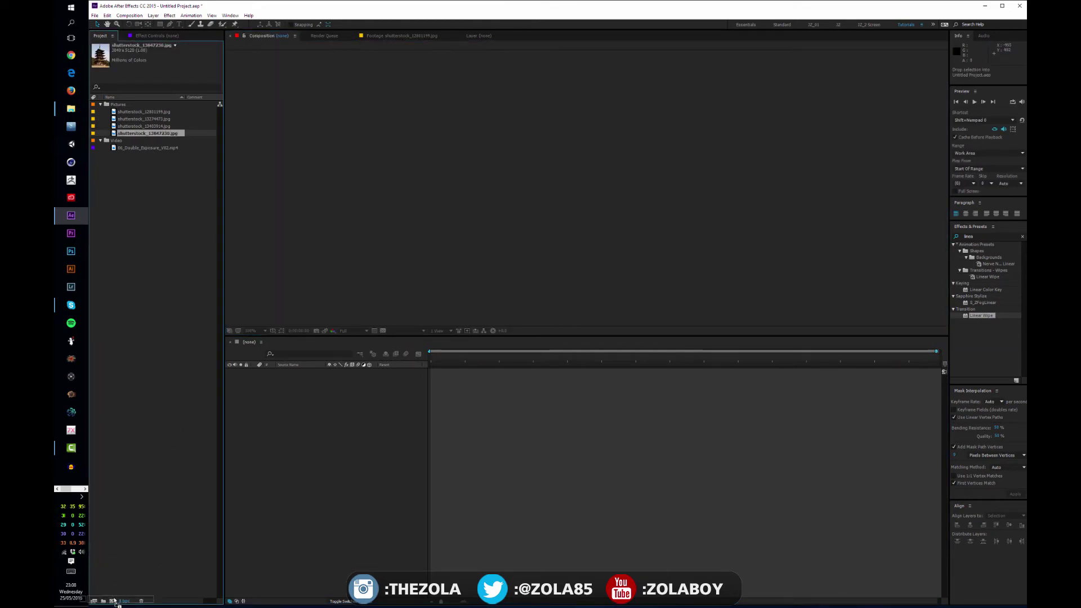
{"action": "left_click", "coordinate": [489, 364]}
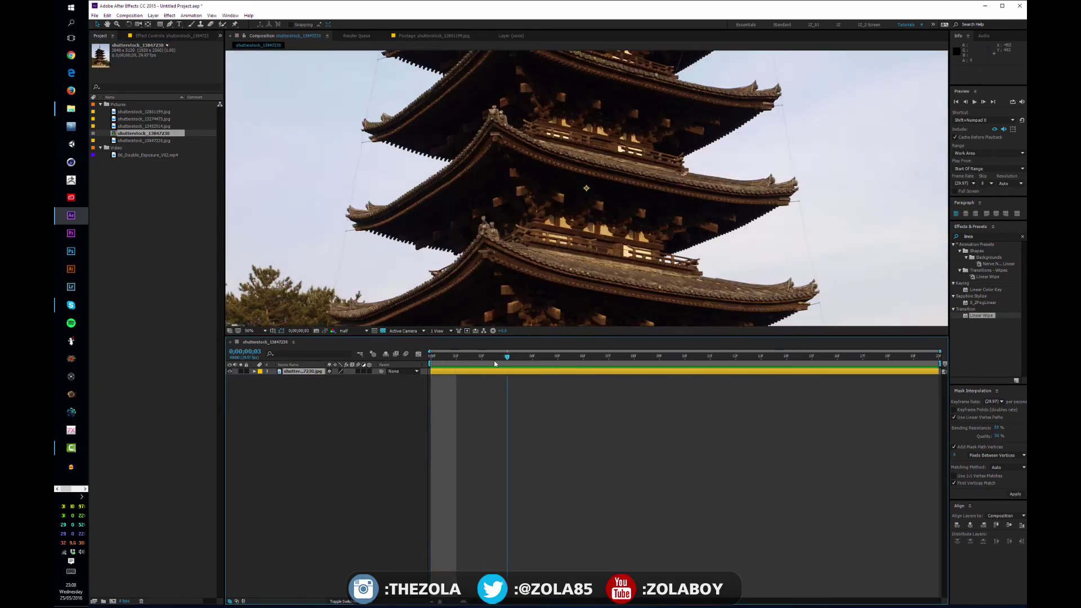
{"action": "key", "text": "comma"}
{"action": "key", "text": "comma"}
{"action": "key", "text": "comma"}
{"action": "key", "text": "comma"}
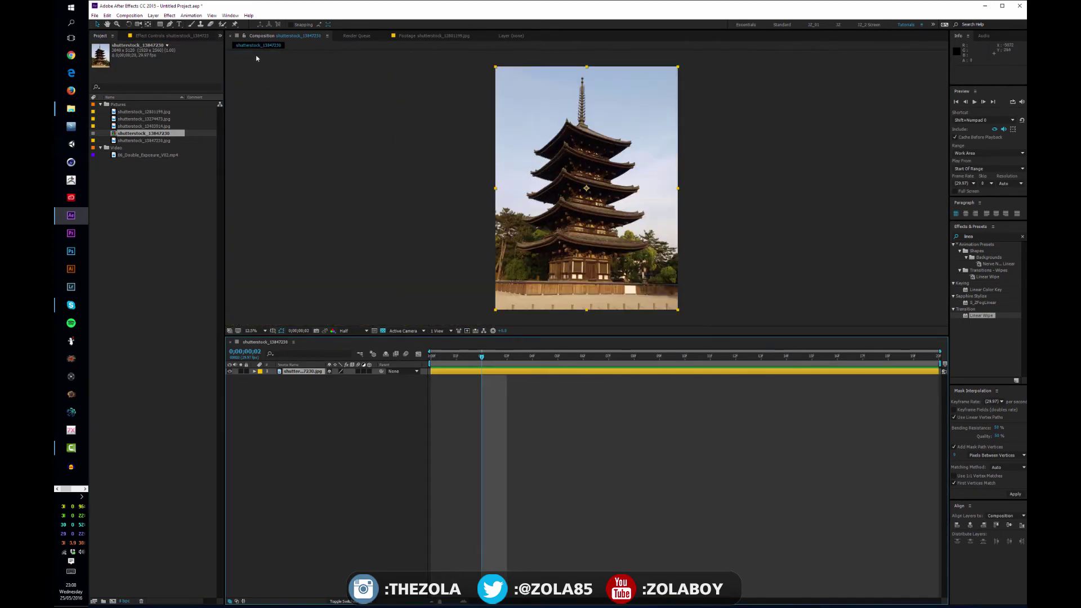
{"action": "left_click", "coordinate": [431, 363]}
{"action": "left_click", "coordinate": [319, 443]}
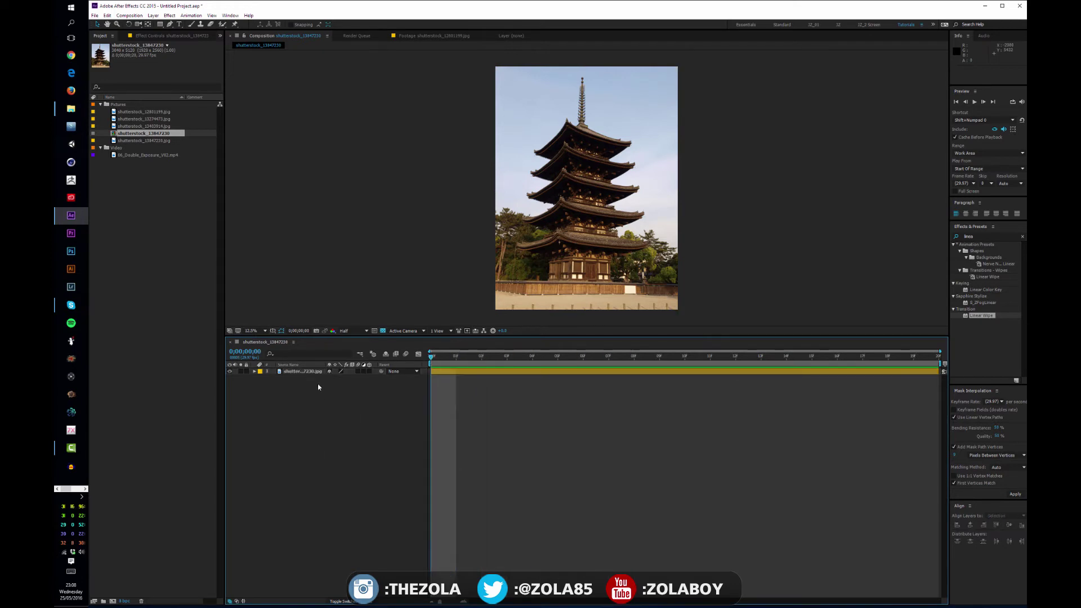
{"action": "left_click", "coordinate": [306, 372]}
{"action": "left_click", "coordinate": [317, 434]}
Add shutterstock_13403914.jpg, shutterstock_12801199.jpg, the other photos and 06_Double_Exposure_V02.mp4 to the timeline
{"action": "left_click", "coordinate": [456, 360]}
{"action": "left_click_drag", "start_coordinate": [144, 126], "coordinate": [398, 459]}
{"action": "left_click_drag", "start_coordinate": [126, 112], "coordinate": [349, 439]}
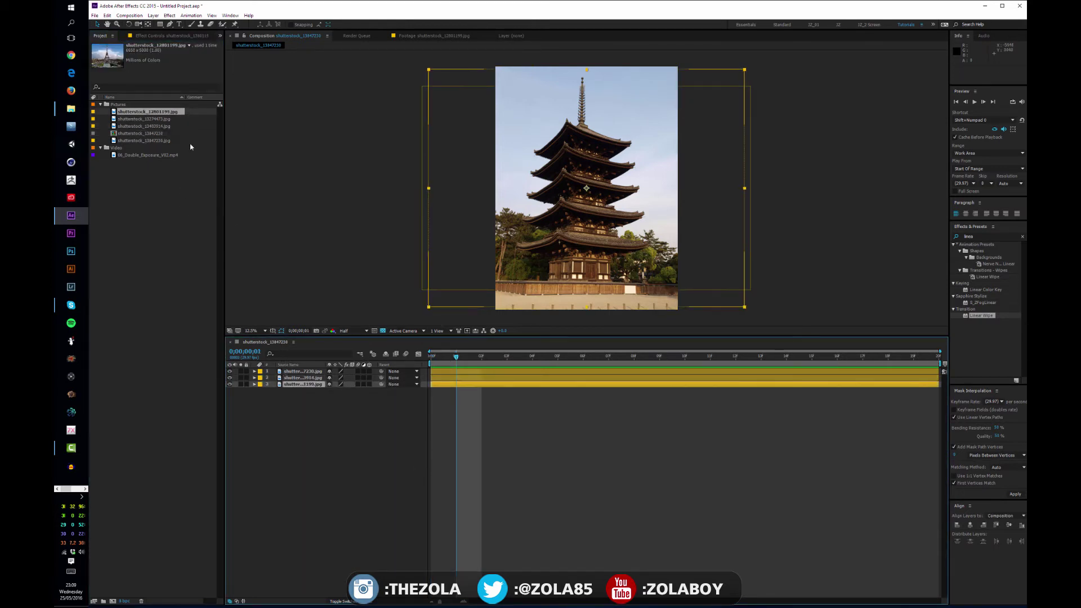
{"action": "left_click_drag", "start_coordinate": [160, 126], "coordinate": [364, 463]}
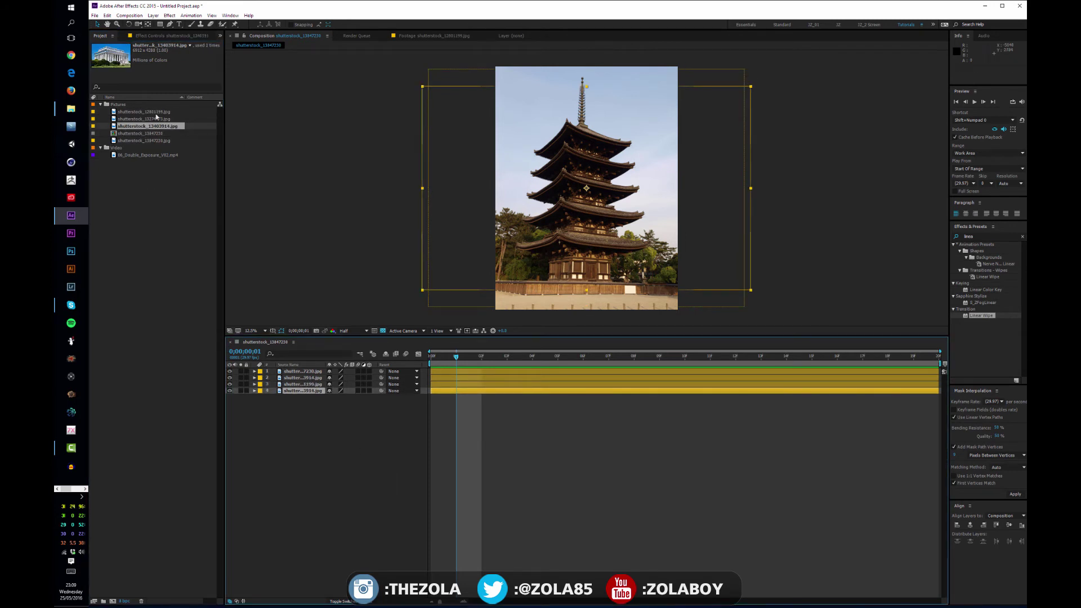
{"action": "left_click_drag", "start_coordinate": [156, 127], "coordinate": [351, 461]}
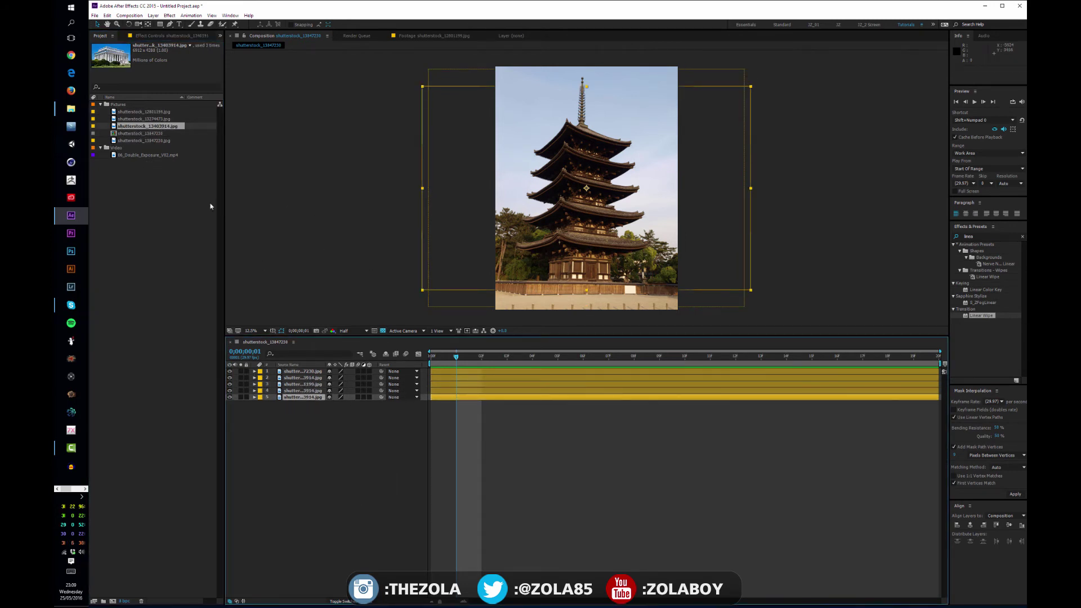
{"action": "left_click_drag", "start_coordinate": [151, 155], "coordinate": [322, 385]}
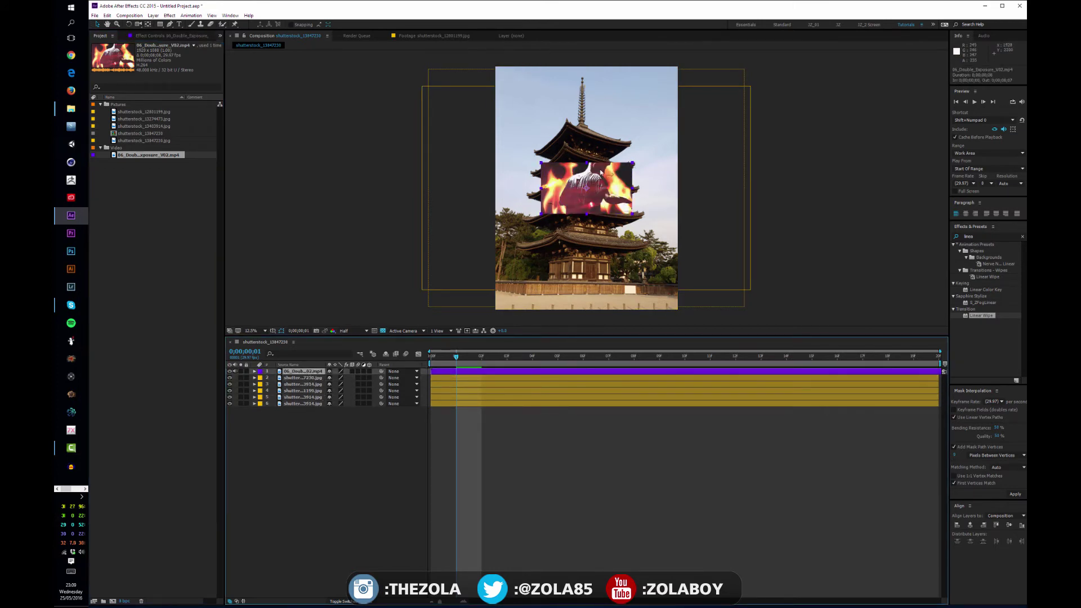
Scale the fire video layer to 205%, then try selecting and deselecting the timeline layers
{"action": "left_click_drag", "start_coordinate": [633, 166], "coordinate": [669, 154]}
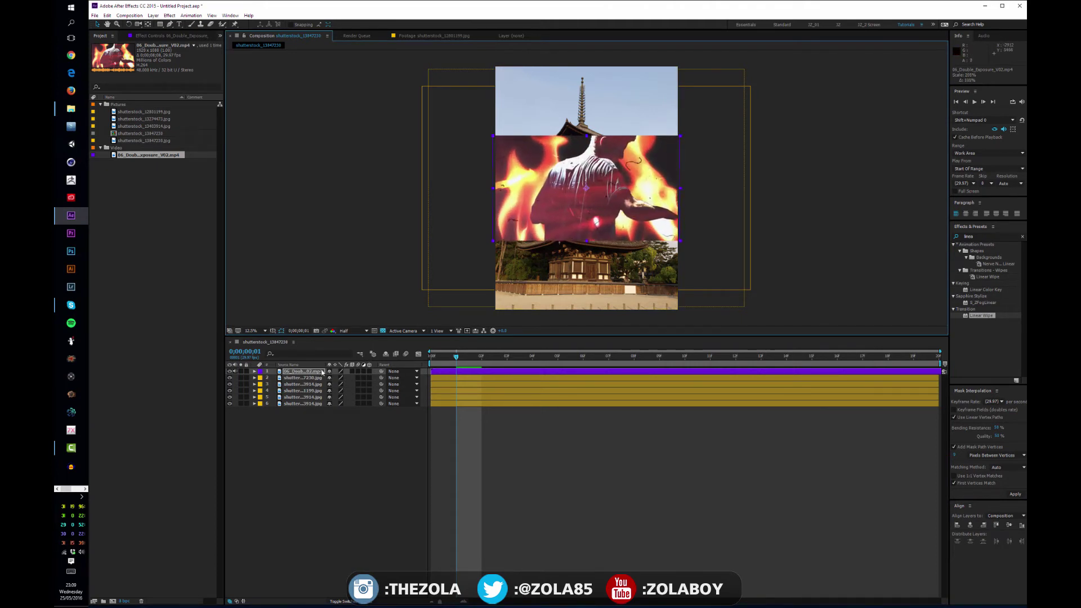
{"action": "left_click", "coordinate": [303, 379]}
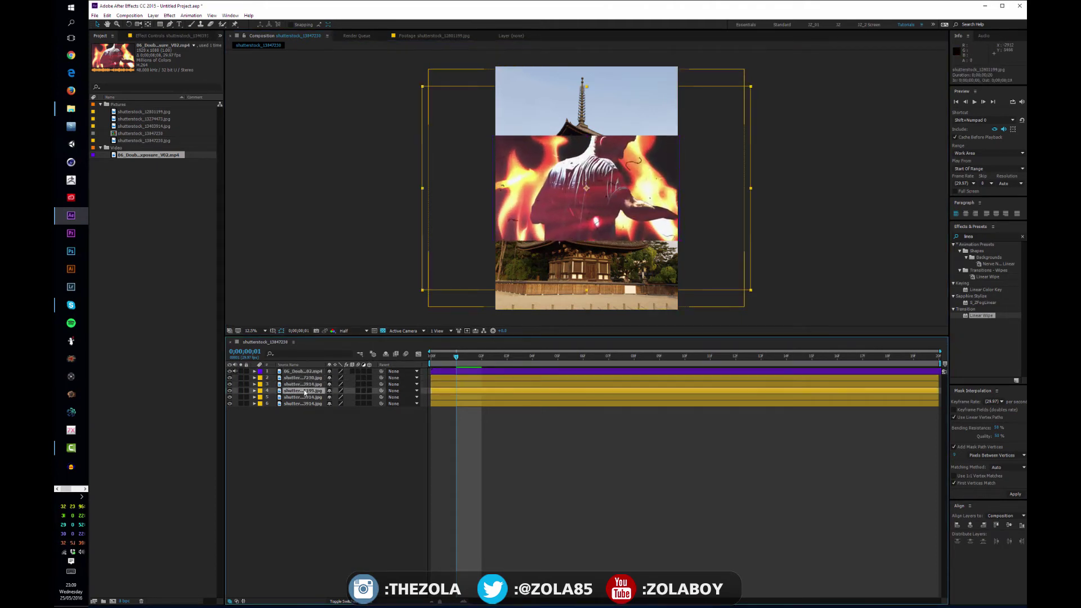
{"action": "left_click_drag", "start_coordinate": [311, 424], "coordinate": [291, 378]}
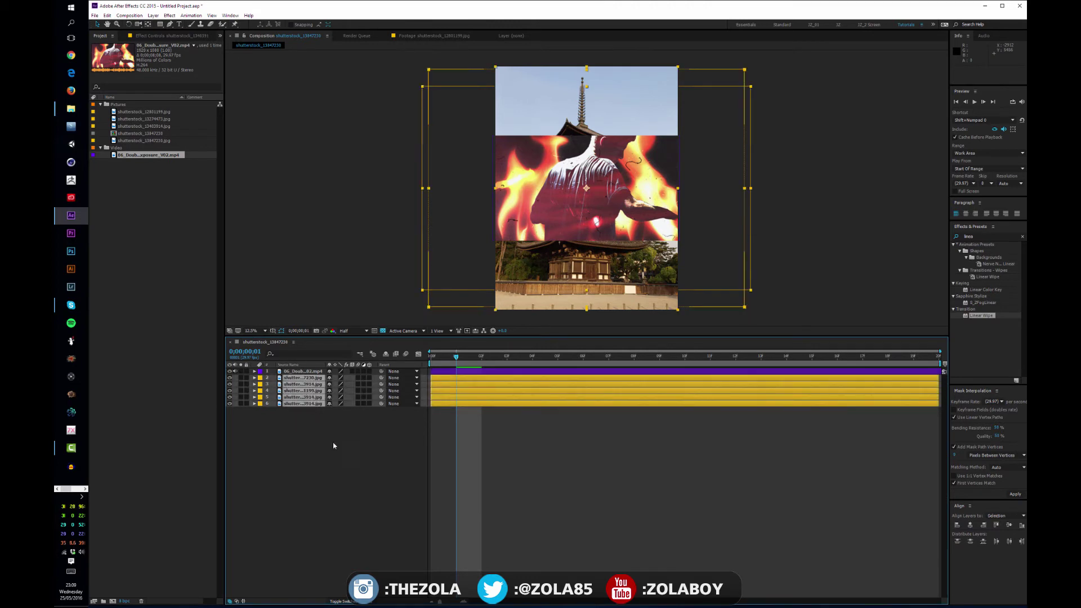
{"action": "left_click_drag", "start_coordinate": [331, 445], "coordinate": [293, 372]}
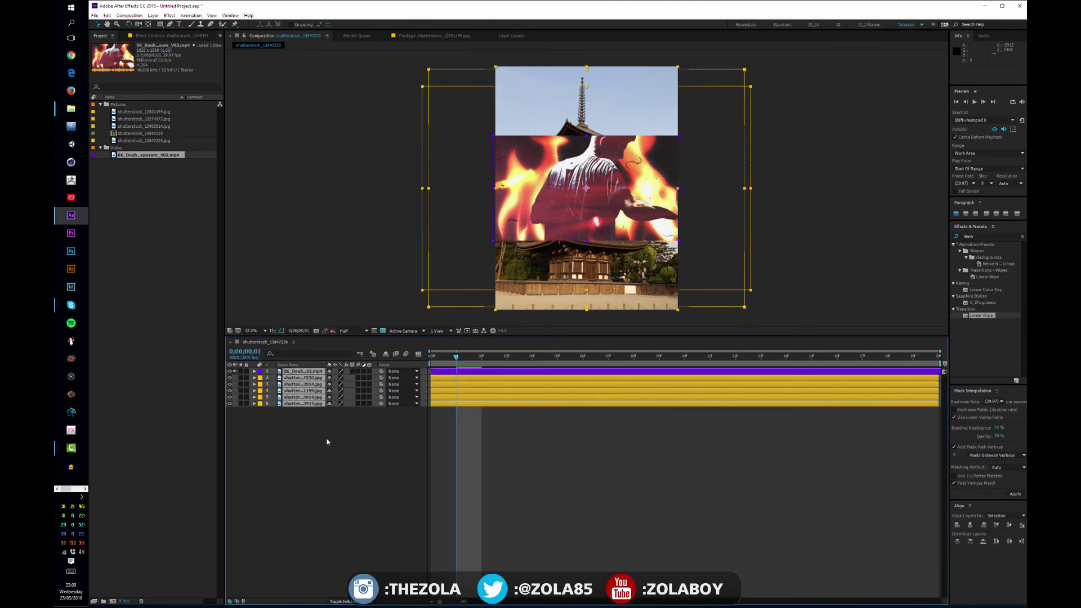
{"action": "left_click", "coordinate": [326, 441]}
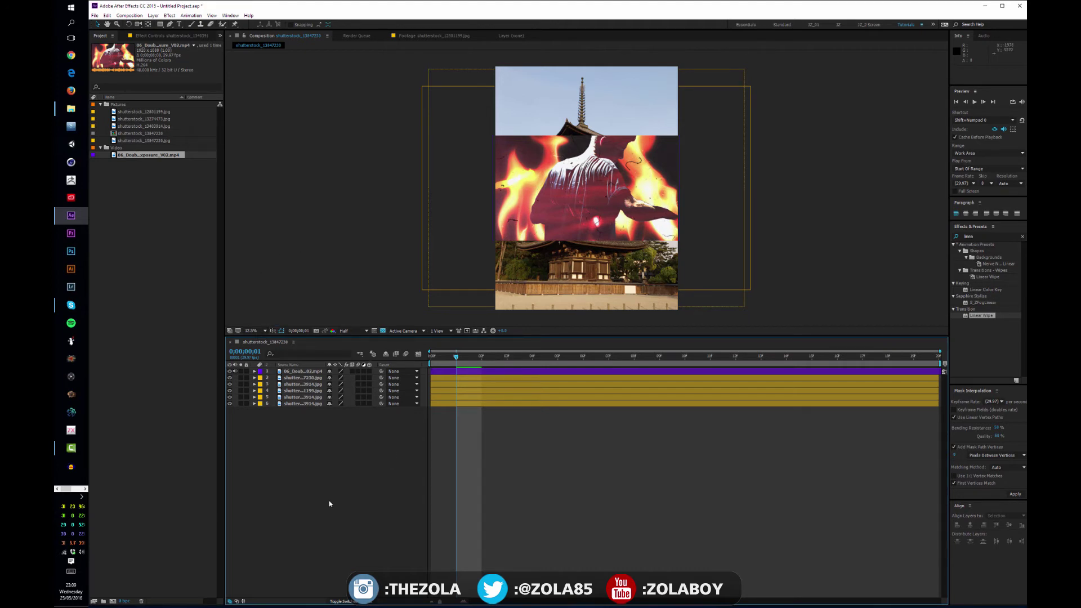
{"action": "left_click_drag", "start_coordinate": [341, 479], "coordinate": [265, 369]}
{"action": "left_click", "coordinate": [296, 465]}
Drag the shutterstock_13847230 composition to the trash and confirm its deletion
{"action": "left_click", "coordinate": [167, 209]}
{"action": "left_click", "coordinate": [159, 140]}
{"action": "left_click", "coordinate": [157, 112], "text": "shift"}
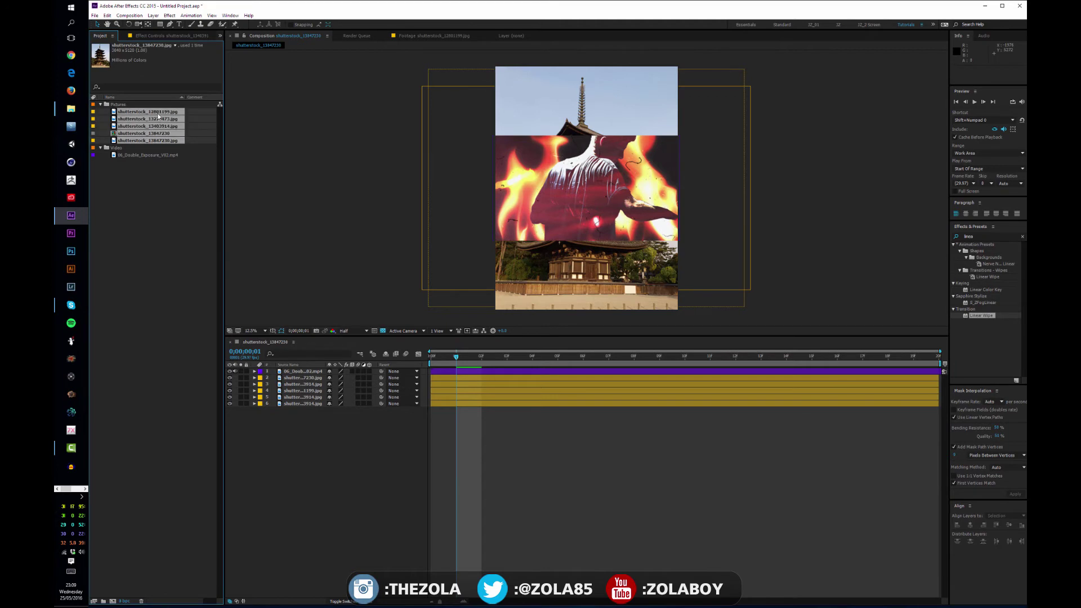
{"action": "left_click", "coordinate": [158, 135]}
{"action": "left_click_drag", "start_coordinate": [158, 135], "coordinate": [140, 600]}
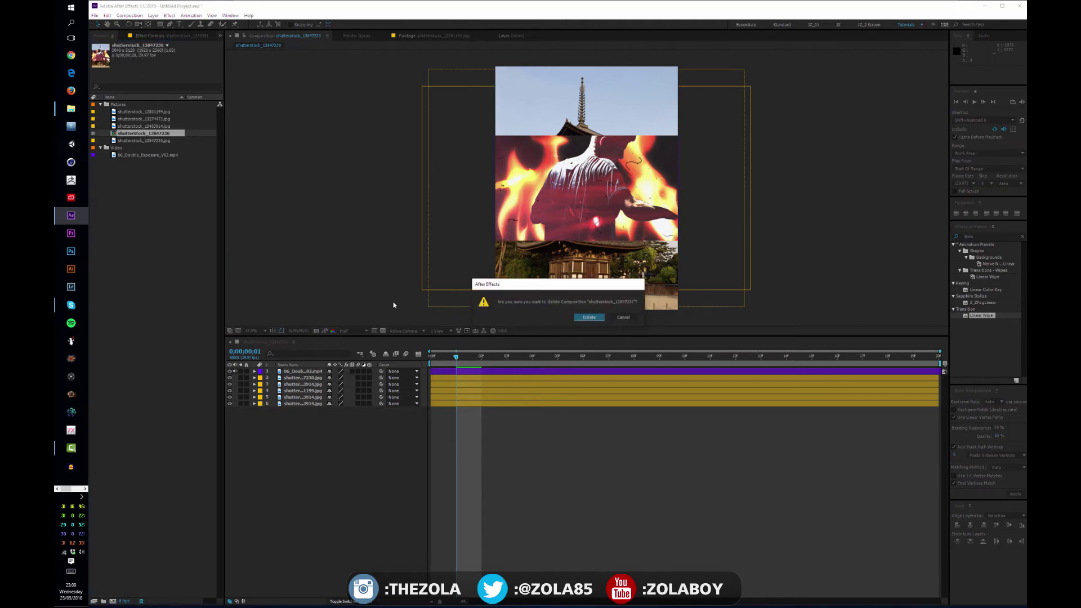
{"action": "left_click", "coordinate": [587, 316]}
{"action": "left_click", "coordinate": [144, 119]}
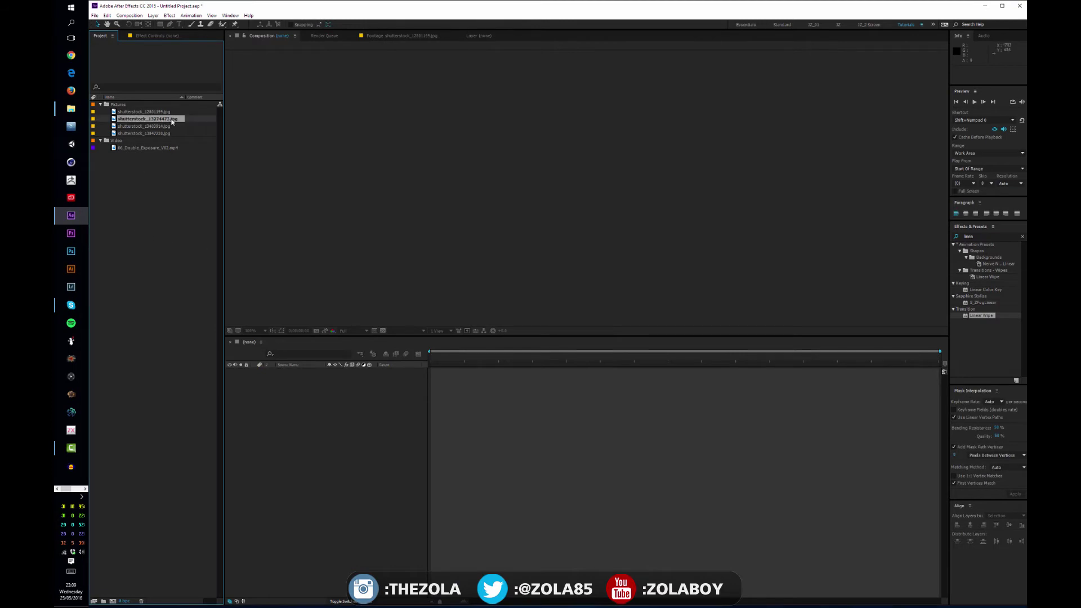
{"action": "key", "text": "Delete"}
{"action": "key", "text": "ctrl+z"}
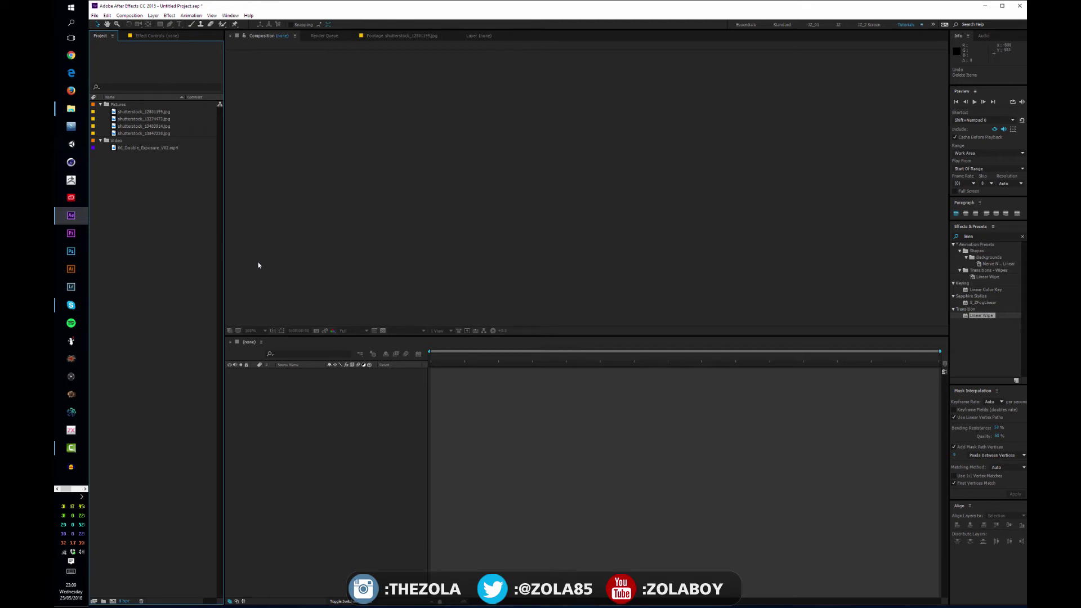
{"action": "left_click", "coordinate": [332, 437]}
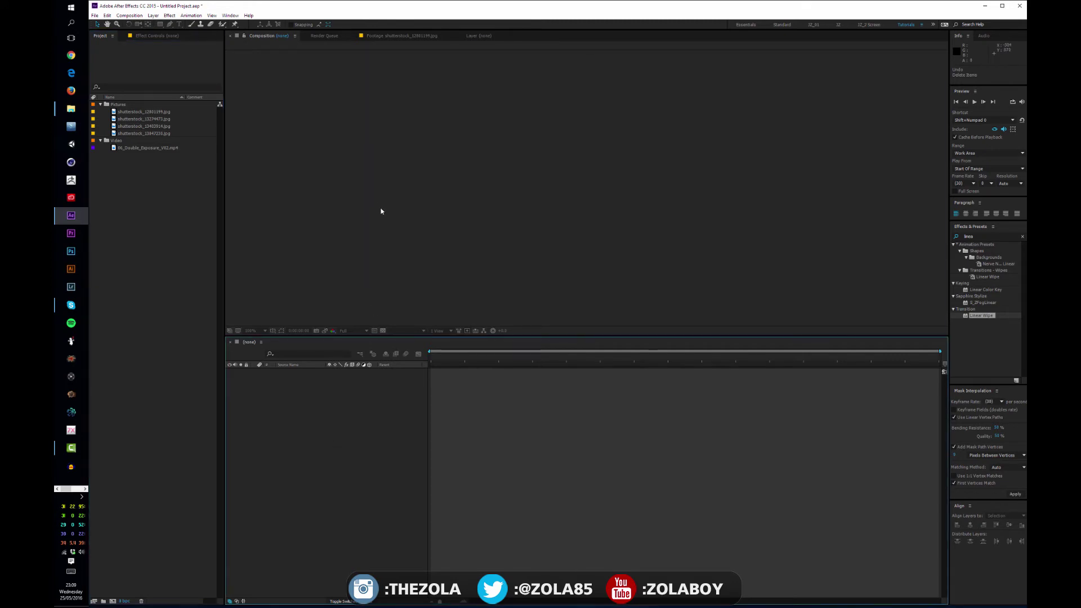
{"action": "left_click", "coordinate": [244, 169]}
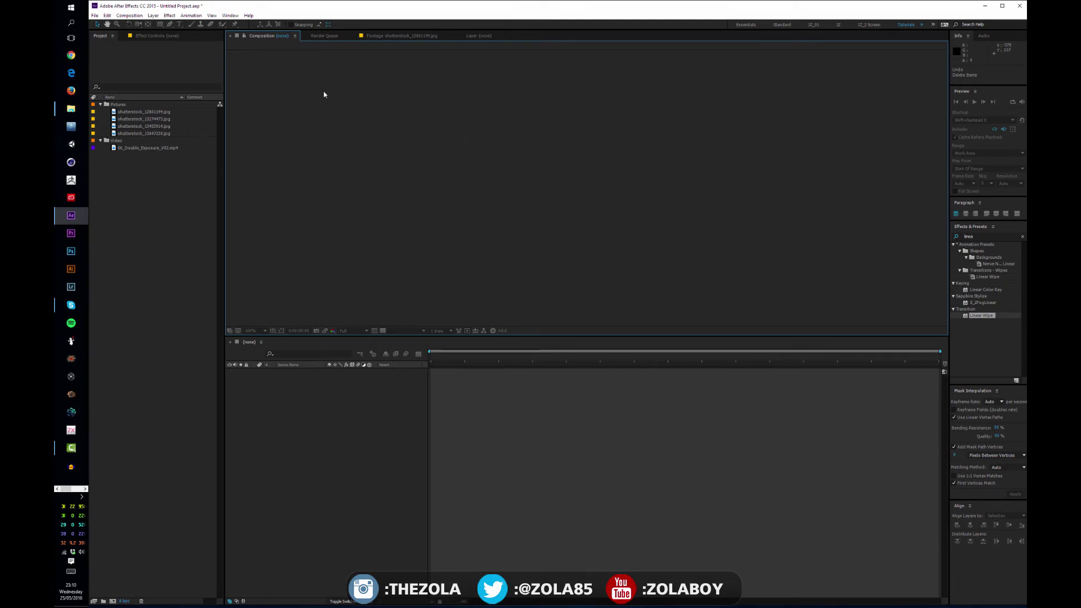
{"action": "left_click", "coordinate": [251, 374]}
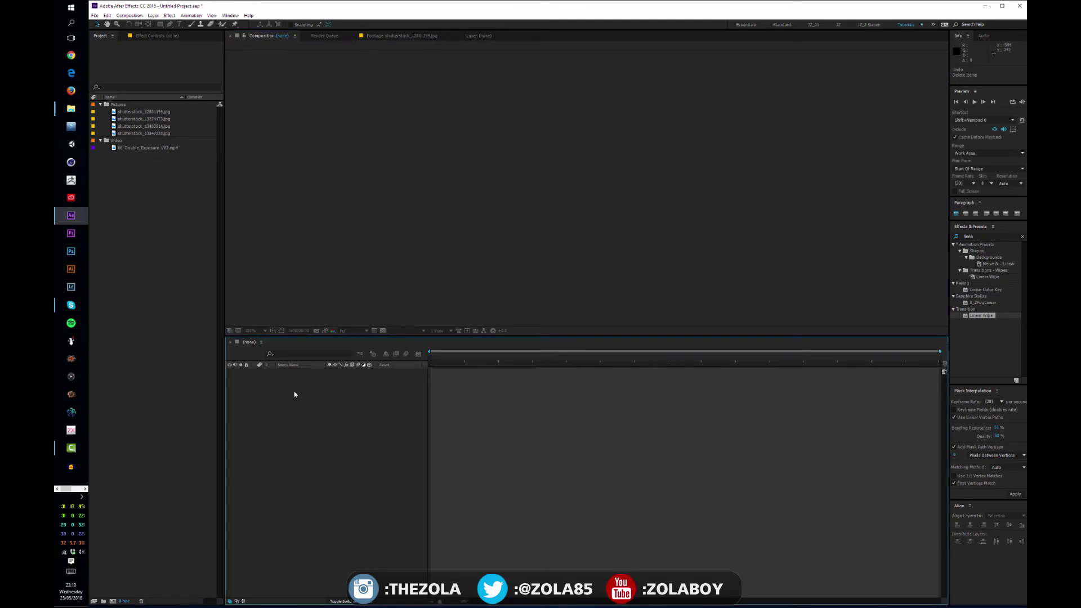
{"action": "left_click", "coordinate": [170, 358]}
{"action": "left_click", "coordinate": [313, 403]}
Toggle the left panel between Project and Effect Controls, ending on Effect Controls
{"action": "left_click", "coordinate": [157, 35]}
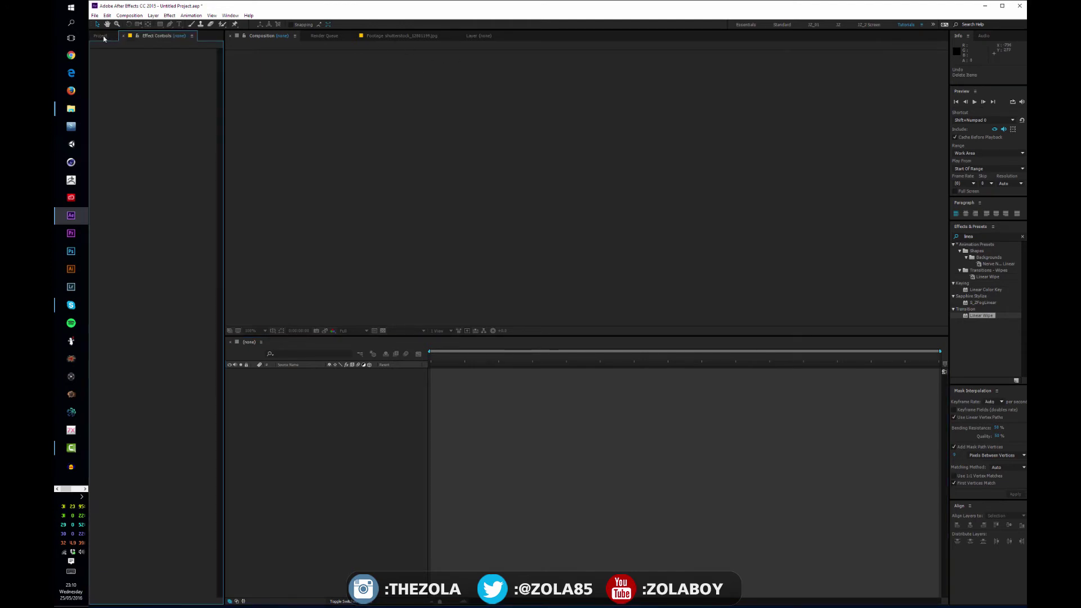
{"action": "left_click", "coordinate": [100, 35]}
{"action": "left_click", "coordinate": [150, 36]}
{"action": "left_click", "coordinate": [101, 36]}
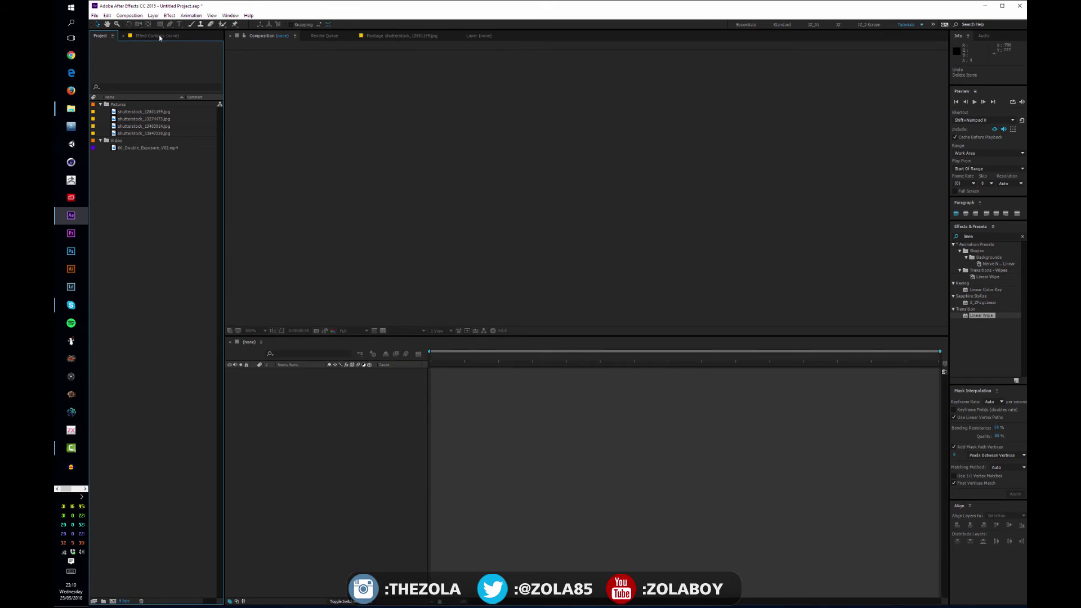
{"action": "left_click", "coordinate": [149, 35]}
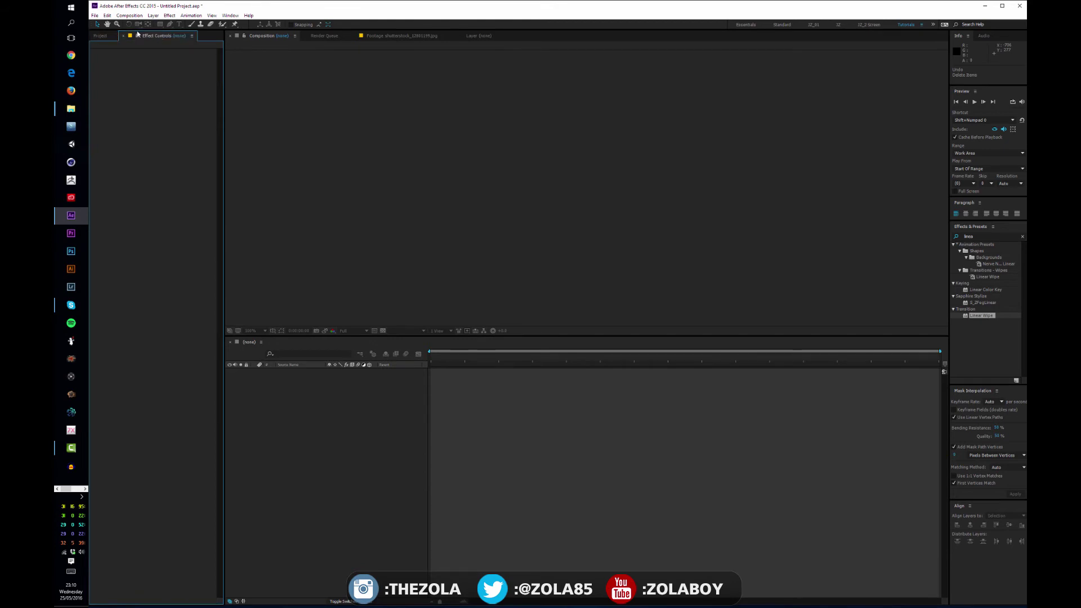
{"action": "left_click", "coordinate": [101, 36]}
{"action": "left_click", "coordinate": [147, 36]}
{"action": "left_click", "coordinate": [106, 36]}
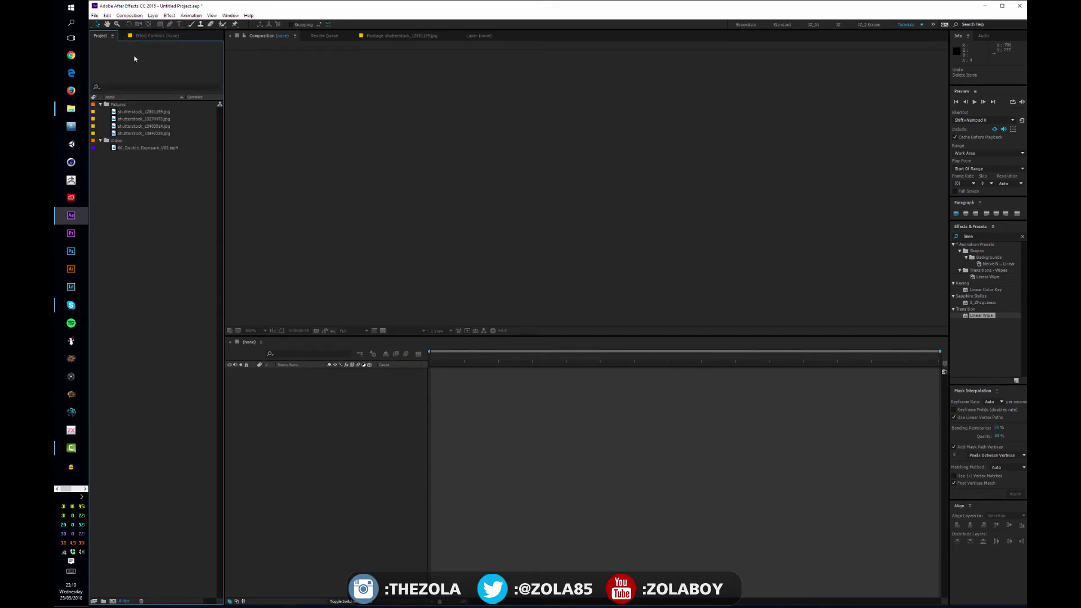
{"action": "left_click", "coordinate": [150, 36]}
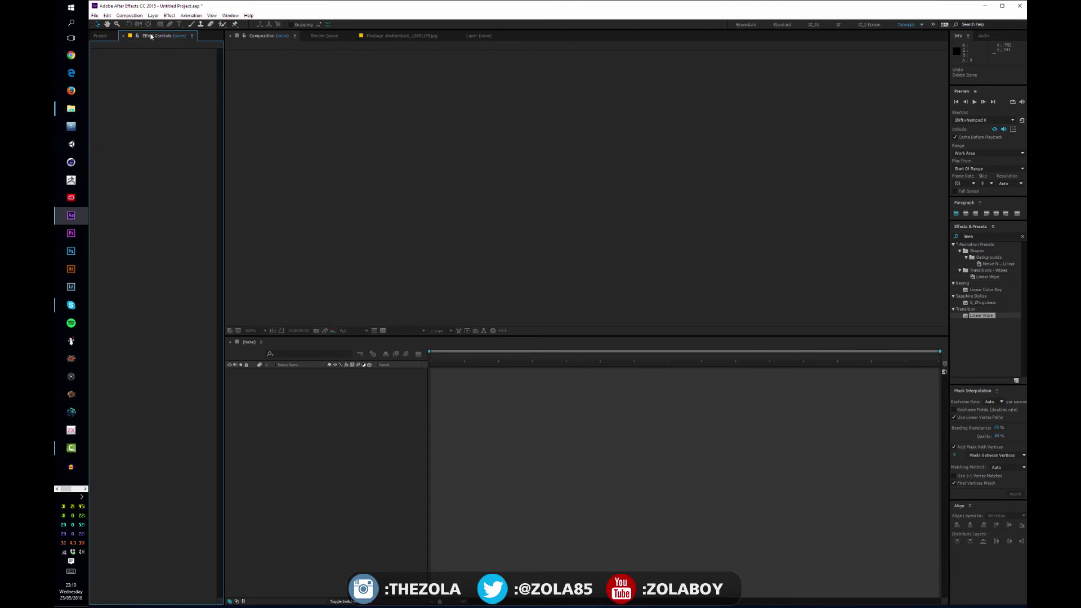
{"action": "left_click", "coordinate": [95, 37]}
{"action": "left_click", "coordinate": [146, 37]}
{"action": "left_click", "coordinate": [109, 36]}
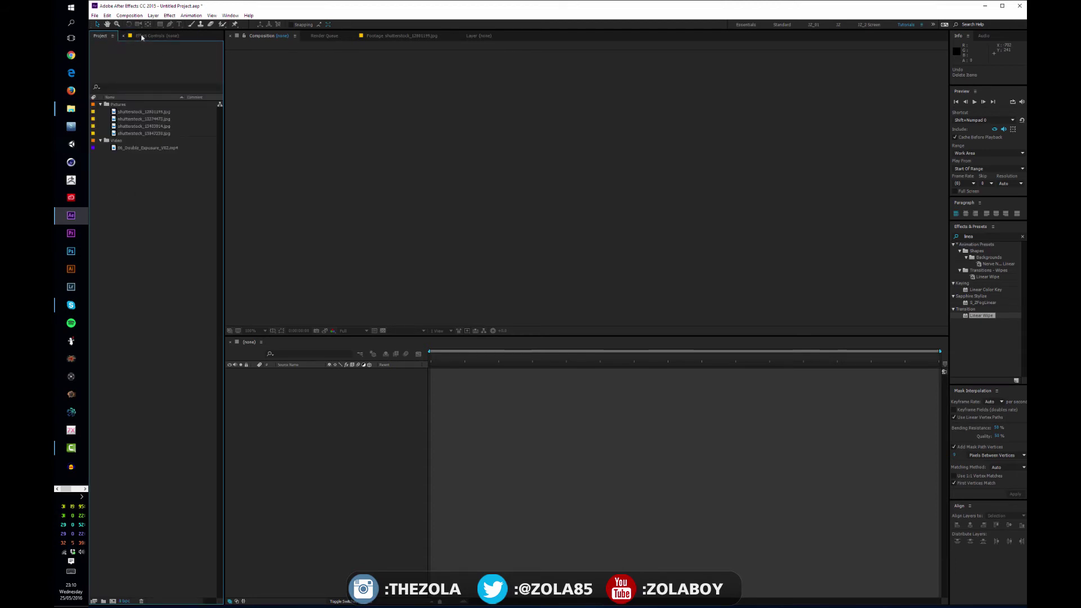
{"action": "left_click", "coordinate": [146, 36]}
{"action": "left_click", "coordinate": [113, 37]}
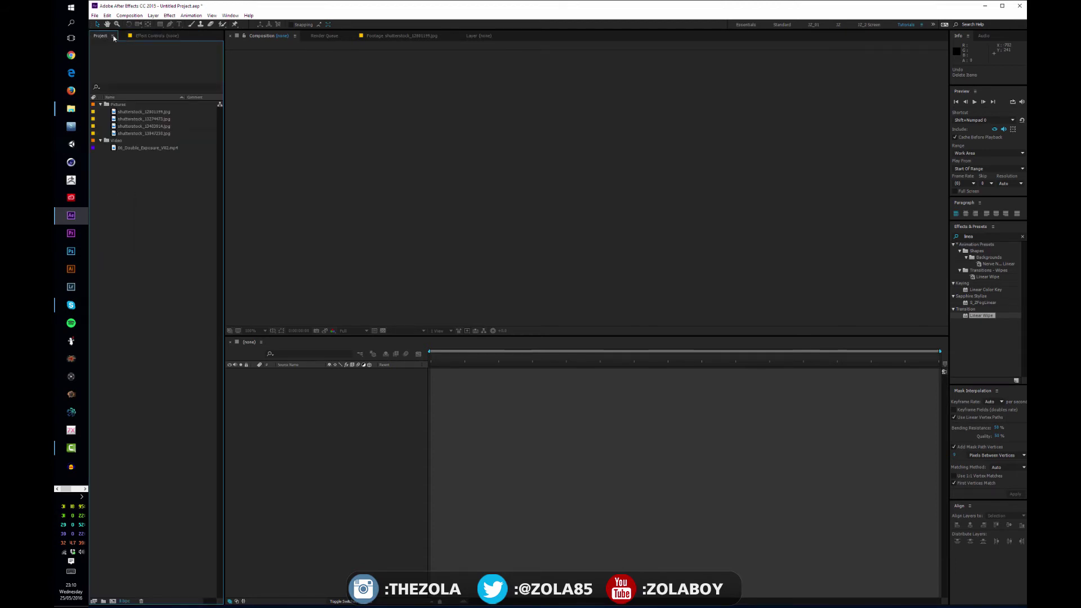
{"action": "left_click", "coordinate": [154, 35]}
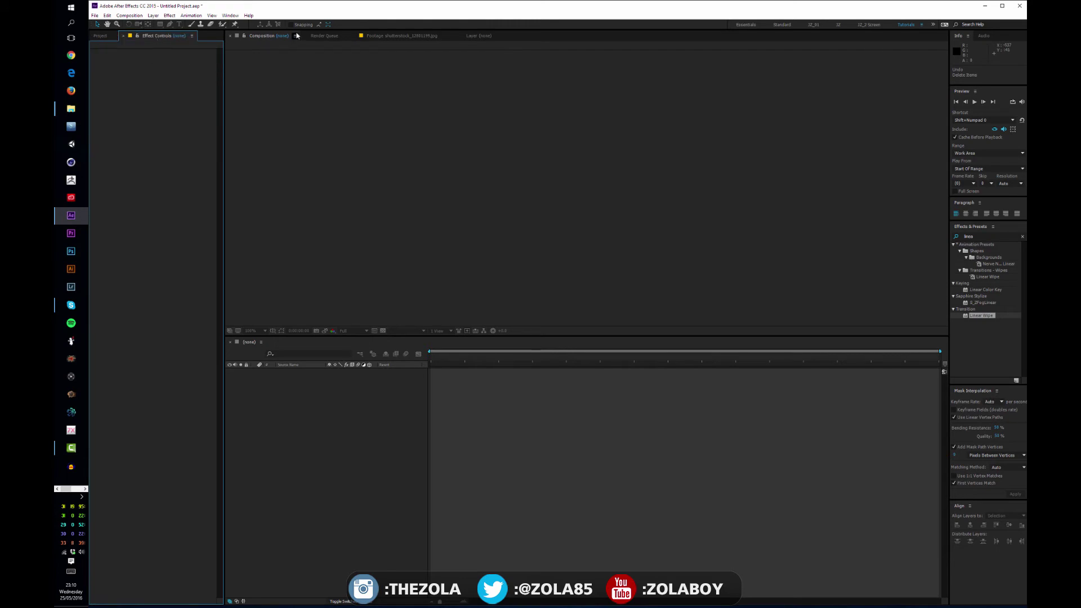
Cycle the viewer through Render Queue, Footage and Layer, ending back on Composition
{"action": "left_click", "coordinate": [326, 36]}
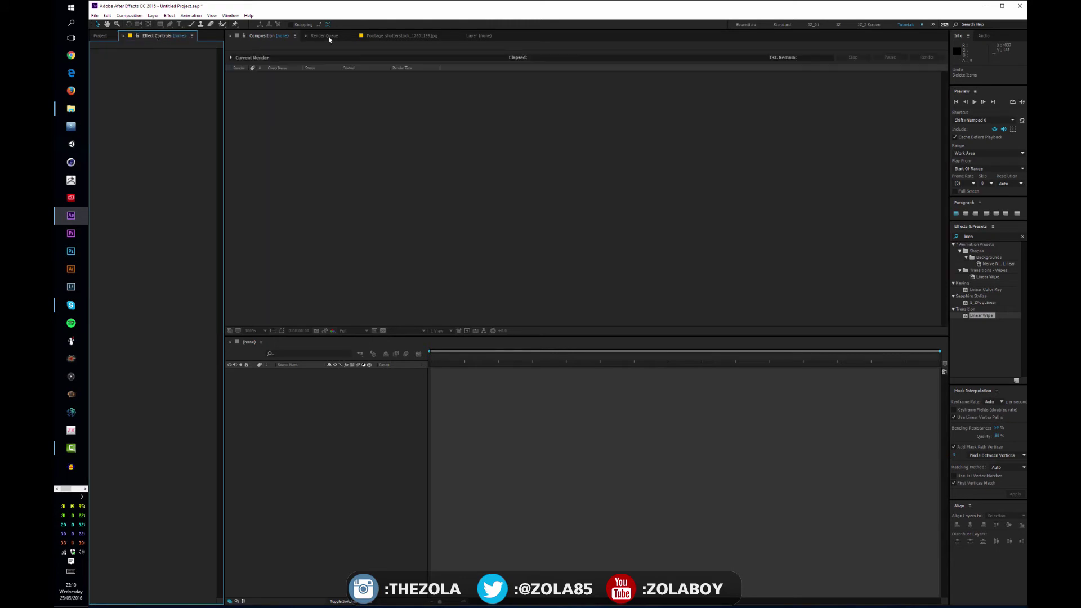
{"action": "left_click", "coordinate": [399, 36]}
{"action": "left_click", "coordinate": [476, 37]}
{"action": "left_click", "coordinate": [401, 36]}
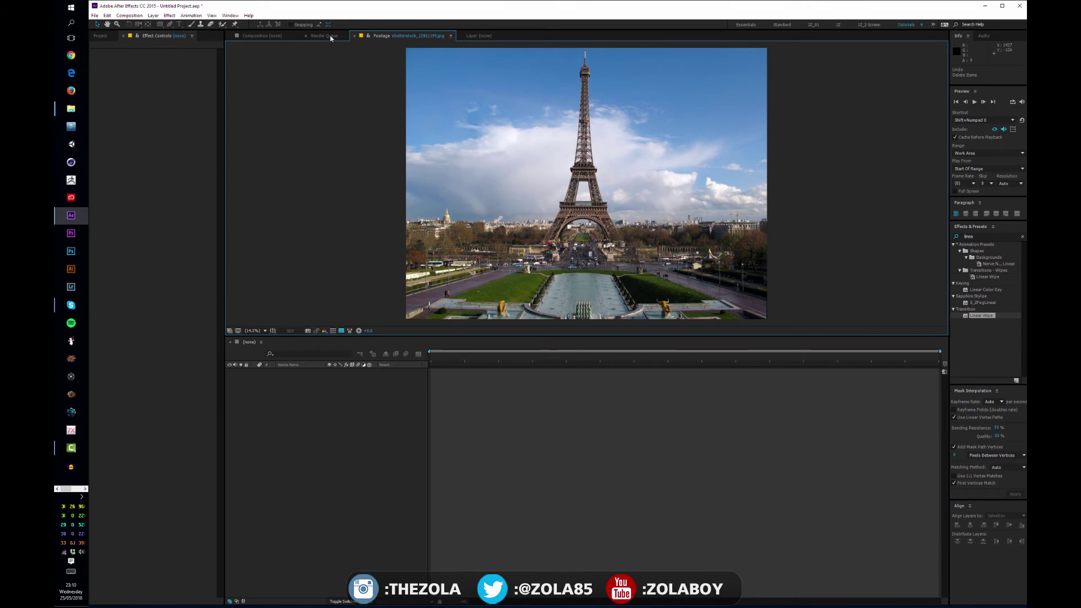
{"action": "left_click", "coordinate": [325, 35]}
{"action": "left_click", "coordinate": [264, 36]}
{"action": "left_click", "coordinate": [254, 347]}
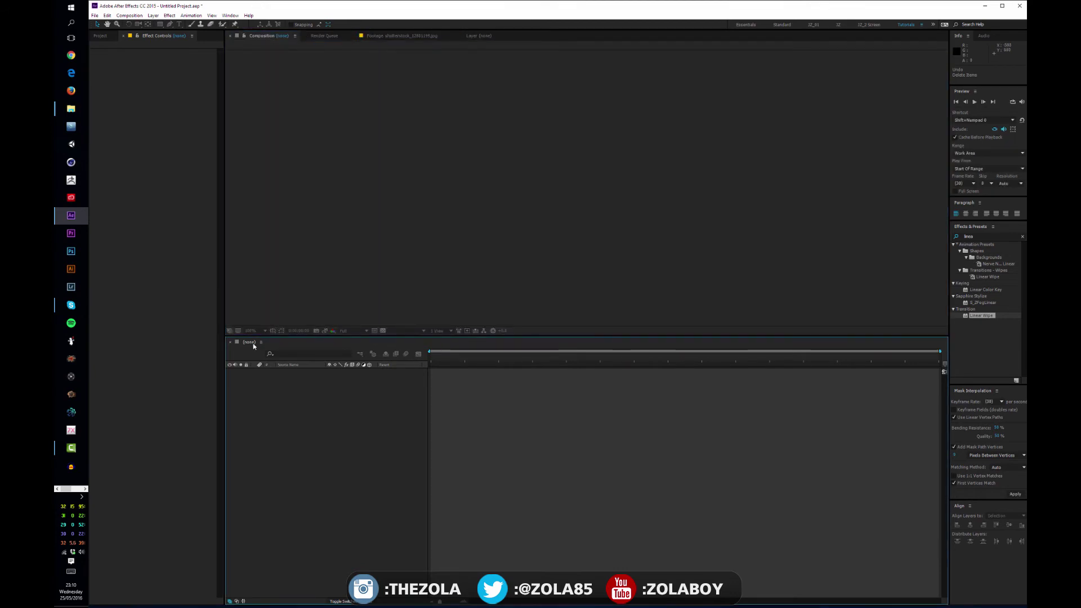
{"action": "left_click", "coordinate": [476, 36]}
{"action": "left_click", "coordinate": [400, 36]}
{"action": "left_click", "coordinate": [325, 36]}
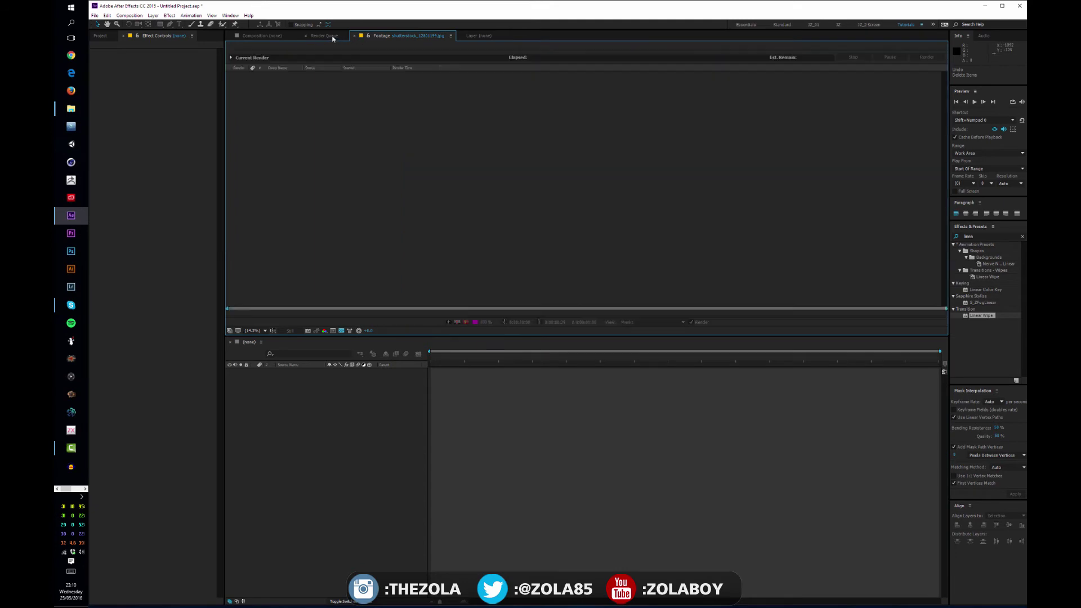
{"action": "left_click", "coordinate": [264, 36]}
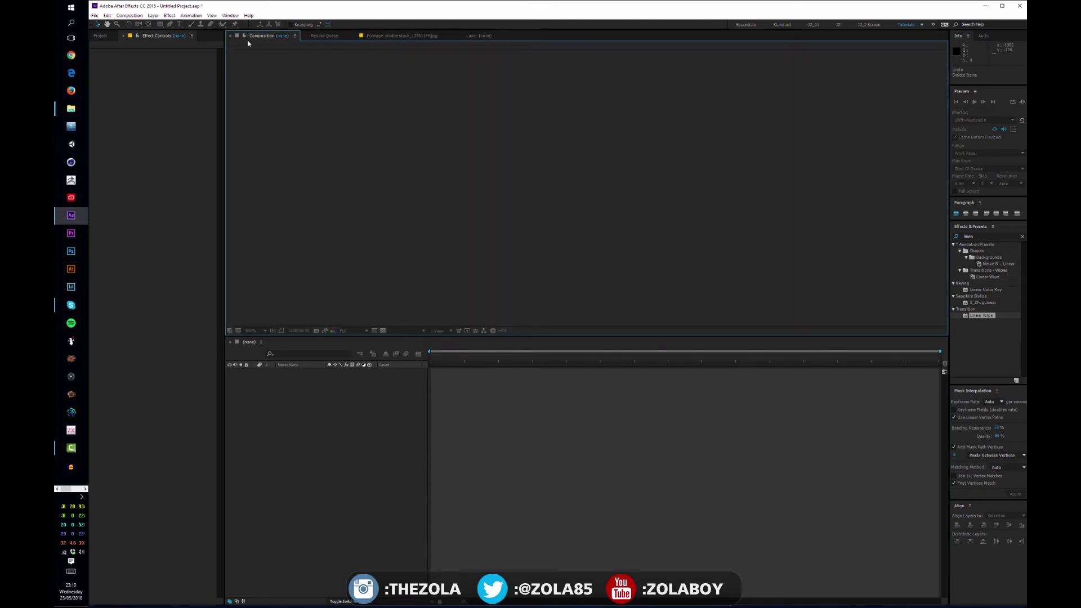
{"action": "left_click", "coordinate": [153, 37]}
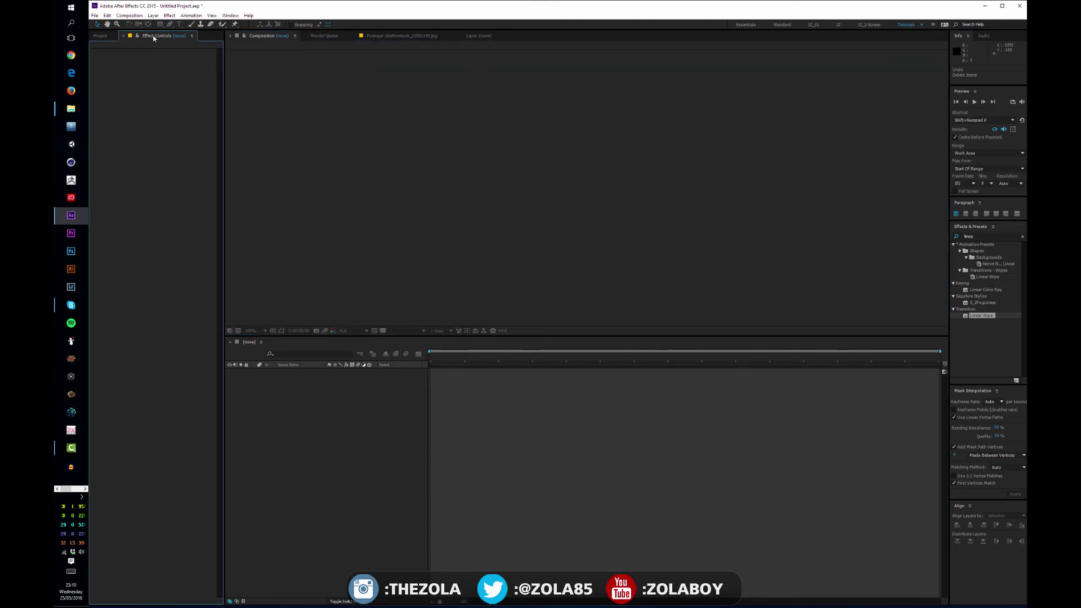
Try several left-column drop zones, then dock Effect Controls below the Project list
{"action": "left_click_drag", "start_coordinate": [153, 36], "coordinate": [161, 99]}
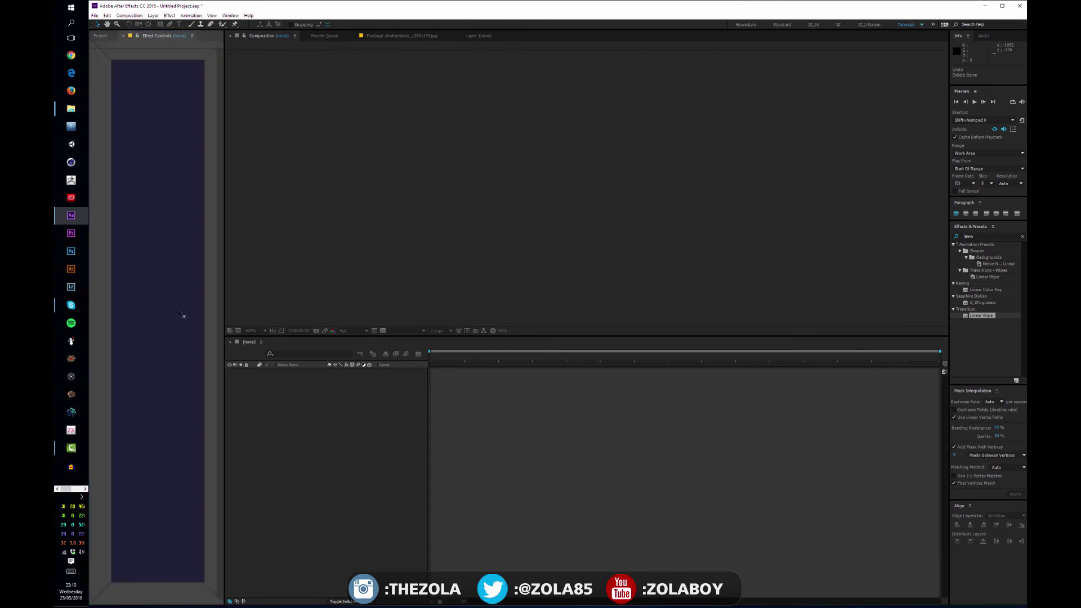
{"action": "left_click_drag", "start_coordinate": [180, 315], "coordinate": [164, 518]}
{"action": "left_click_drag", "start_coordinate": [161, 252], "coordinate": [136, 281]}
{"action": "left_click_drag", "start_coordinate": [168, 204], "coordinate": [173, 218]}
{"action": "mouse_move", "coordinate": [183, 373]}
{"action": "left_mouse_down"}
{"action": "mouse_move", "coordinate": [179, 598]}
{"action": "mouse_move", "coordinate": [177, 40]}
{"action": "mouse_move", "coordinate": [162, 374]}
{"action": "left_mouse_up"}
{"action": "left_click_drag", "start_coordinate": [164, 583], "coordinate": [212, 522]}
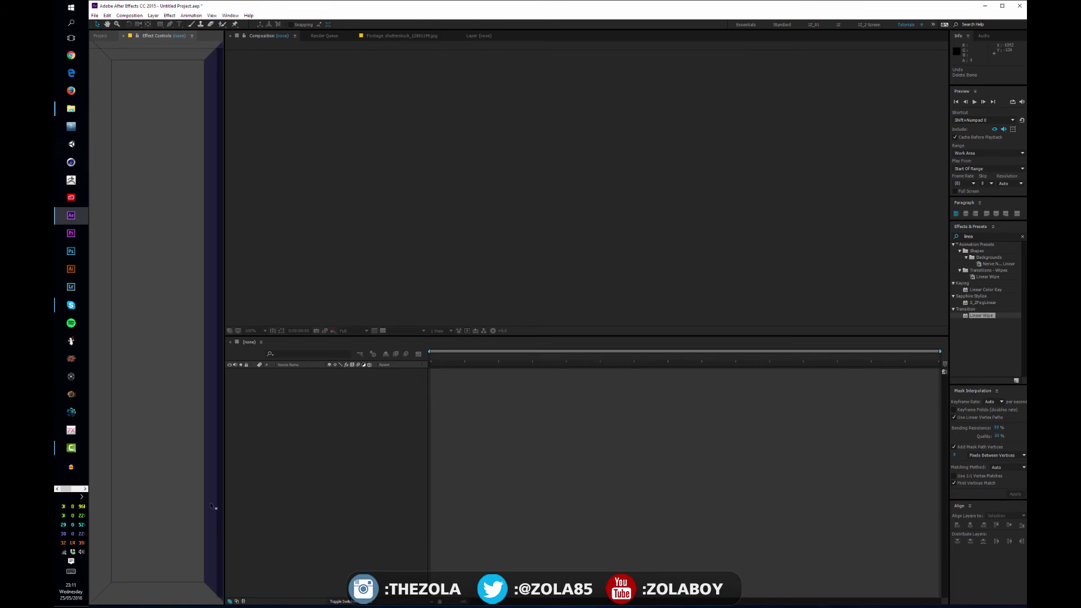
{"action": "left_click_drag", "start_coordinate": [211, 425], "coordinate": [128, 414]}
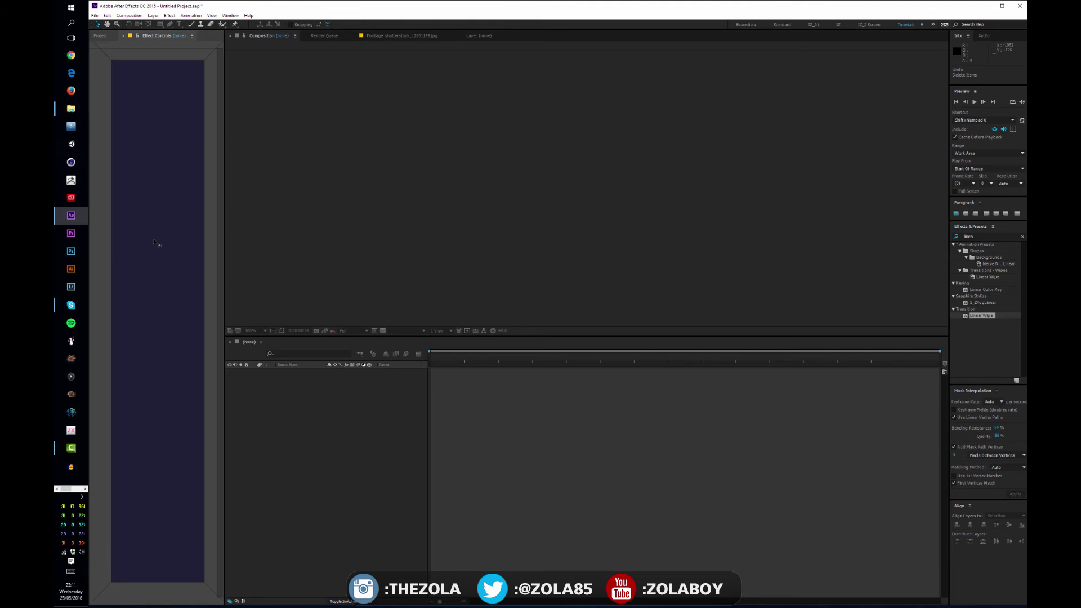
{"action": "left_click_drag", "start_coordinate": [154, 243], "coordinate": [156, 593]}
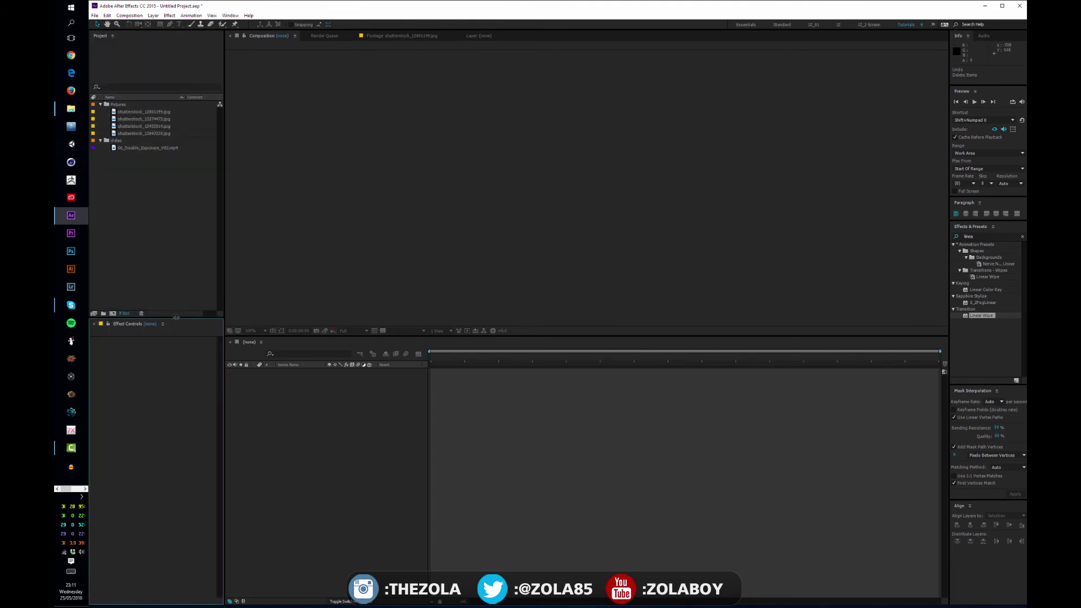
Resize the Project/Effect Controls divider, regroup them as tabs, and redock the timeline slightly taller
{"action": "left_click_drag", "start_coordinate": [175, 314], "coordinate": [175, 328]}
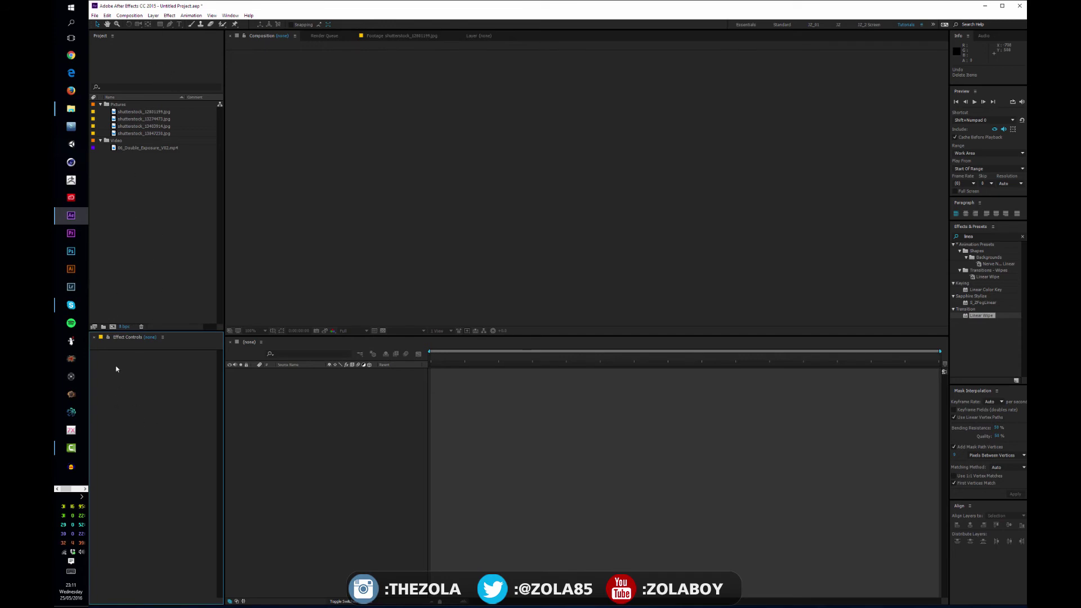
{"action": "left_click_drag", "start_coordinate": [151, 332], "coordinate": [118, 41]}
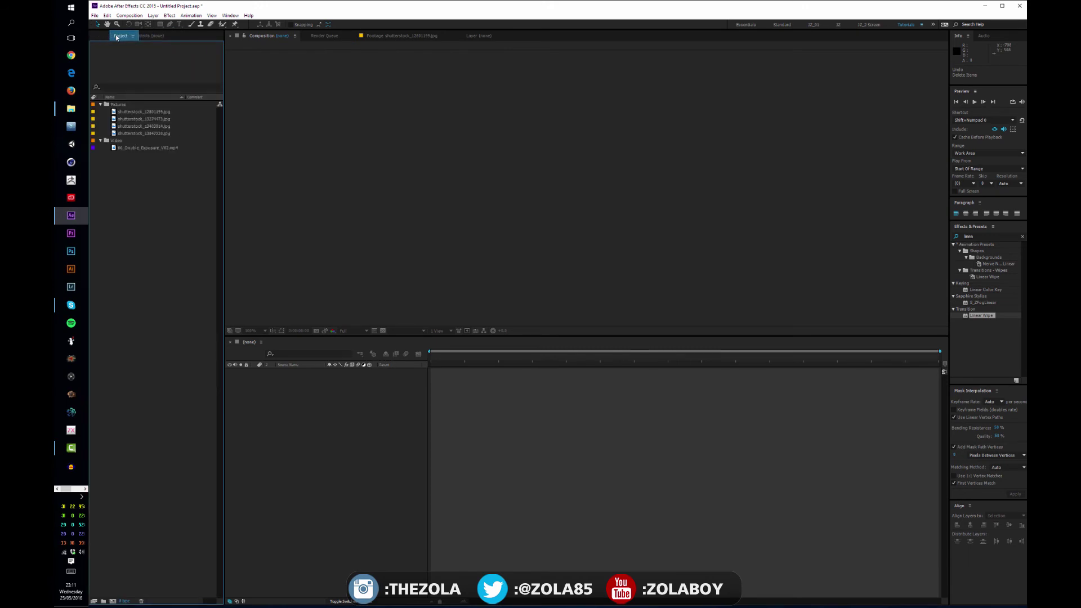
{"action": "left_click", "coordinate": [150, 37]}
{"action": "left_click", "coordinate": [101, 36]}
{"action": "left_click_drag", "start_coordinate": [249, 345], "coordinate": [172, 586]}
{"action": "left_click_drag", "start_coordinate": [169, 317], "coordinate": [346, 505]}
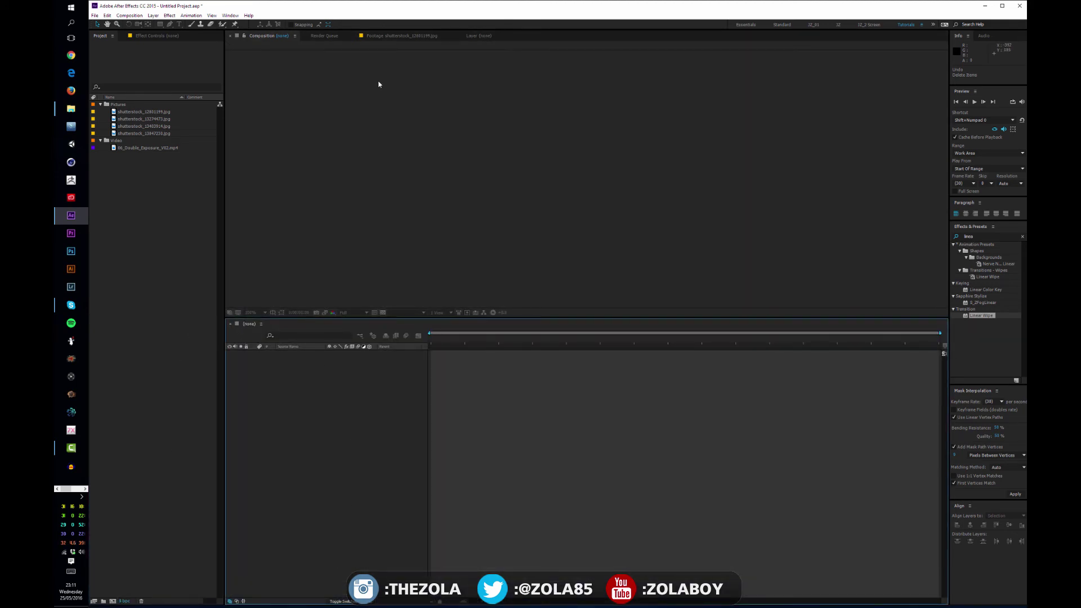
Dock the Footage panel under the Project list and make the Project panel taller
{"action": "left_click", "coordinate": [407, 38]}
{"action": "left_click_drag", "start_coordinate": [378, 37], "coordinate": [167, 595]}
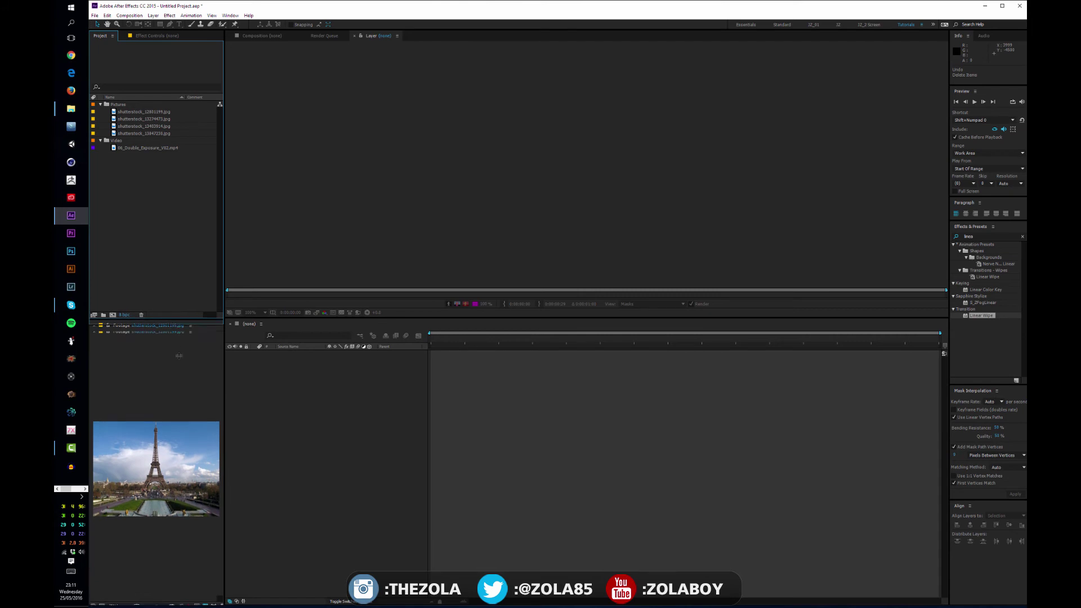
{"action": "left_click_drag", "start_coordinate": [171, 317], "coordinate": [177, 481]}
Preview the Lincoln Memorial image, then scrub the 06_Double_Exposure_V02.mp4 clip to 0;00;03;14
{"action": "left_click", "coordinate": [161, 127]}
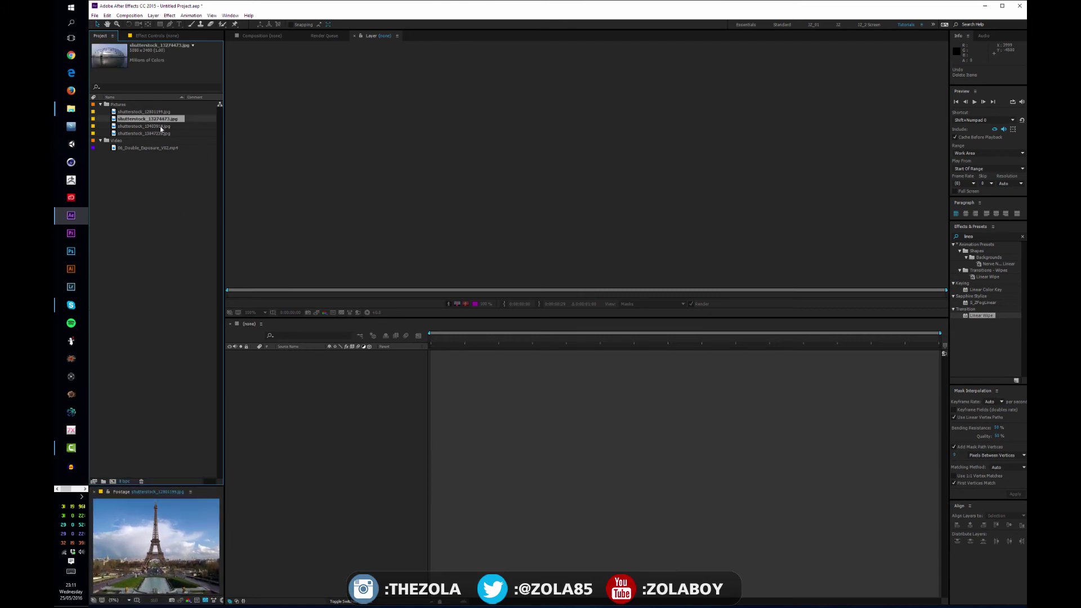
{"action": "double_click", "coordinate": [160, 127]}
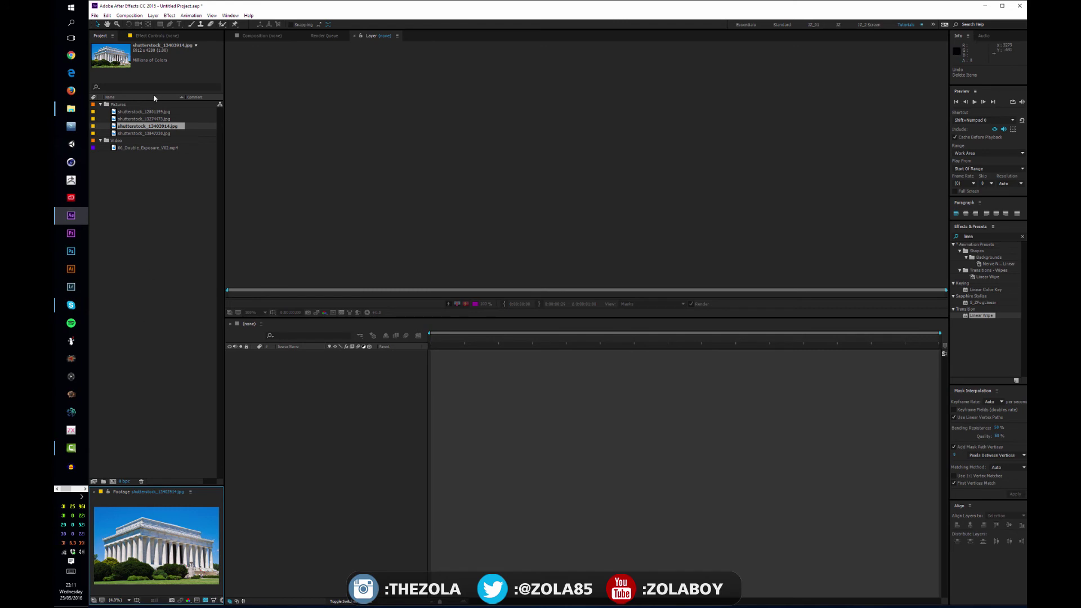
{"action": "double_click", "coordinate": [148, 147]}
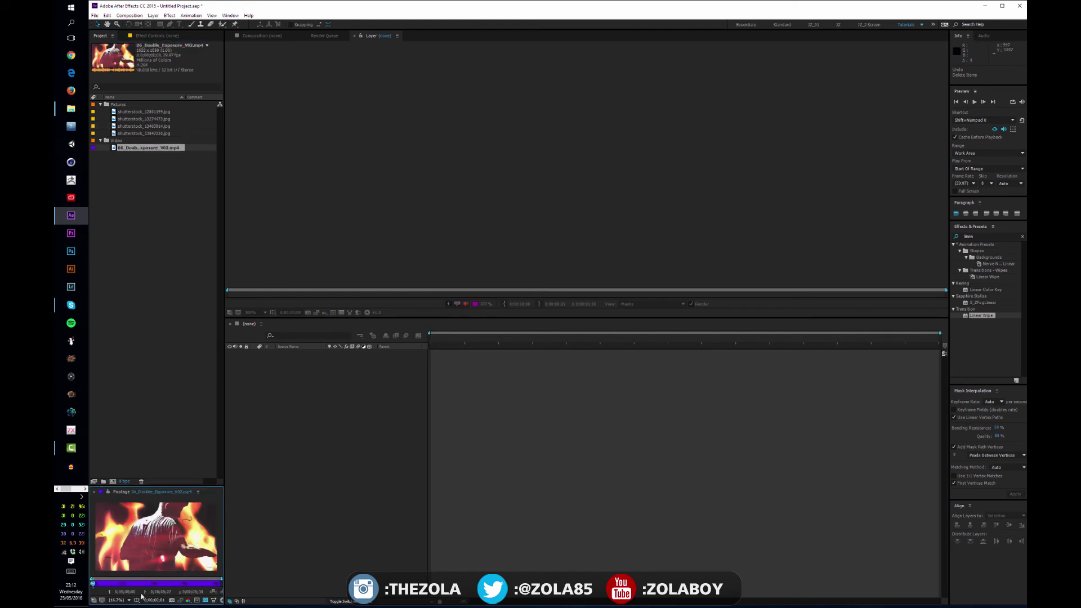
{"action": "mouse_move", "coordinate": [98, 585]}
{"action": "left_mouse_down"}
{"action": "mouse_move", "coordinate": [215, 583]}
{"action": "mouse_move", "coordinate": [95, 584]}
{"action": "left_mouse_up"}
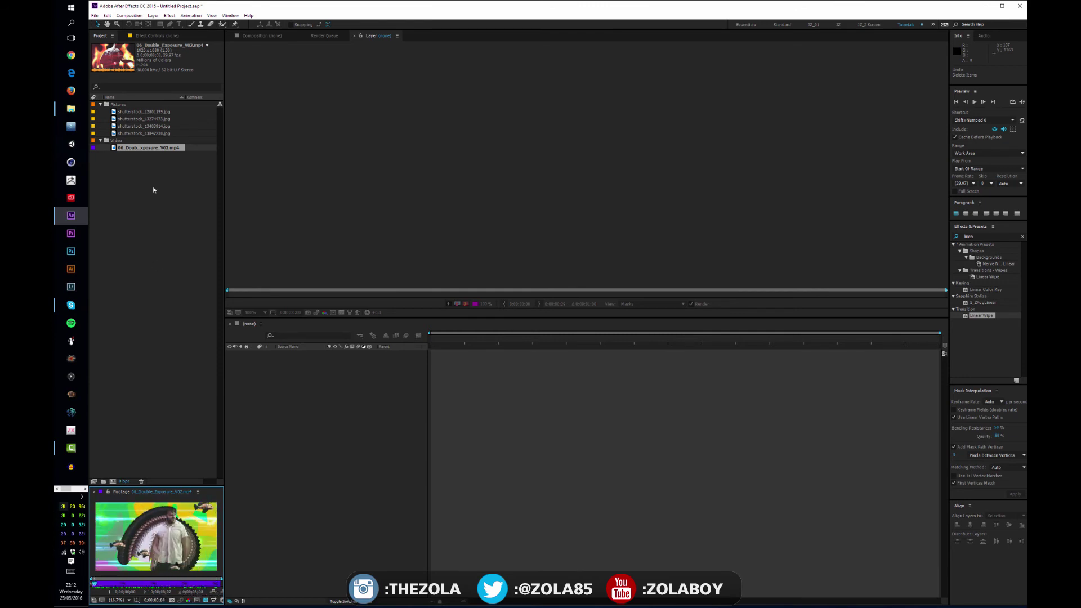
{"action": "left_click", "coordinate": [323, 465]}
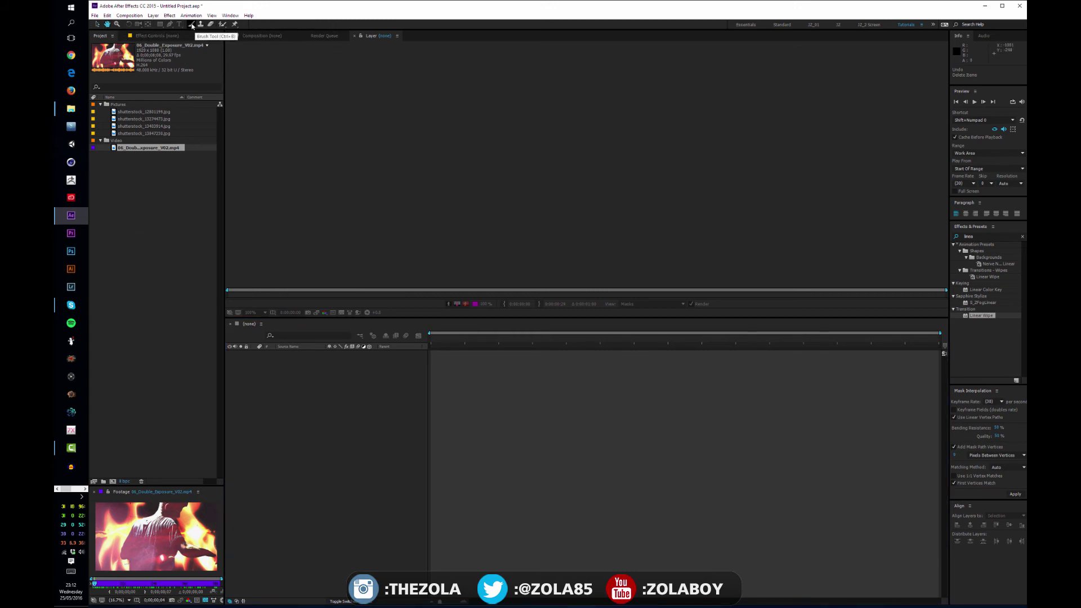
Try the Brush and Puppet Pin tools, return to Selection, and close the Paint panel
{"action": "left_click", "coordinate": [191, 25]}
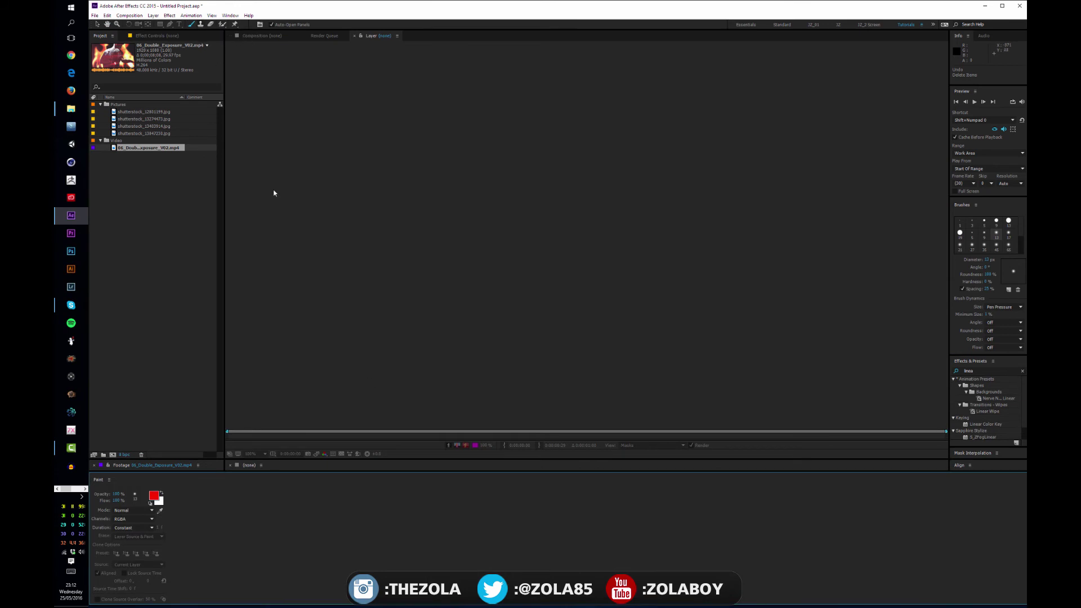
{"action": "left_click", "coordinate": [235, 24]}
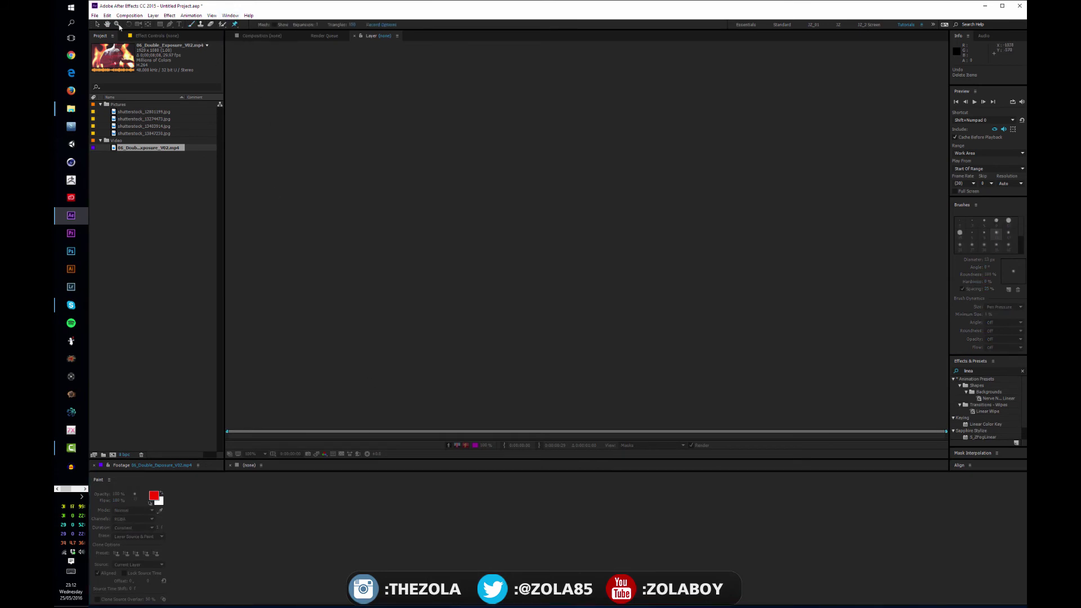
{"action": "left_click", "coordinate": [97, 24]}
{"action": "left_click", "coordinate": [108, 480]}
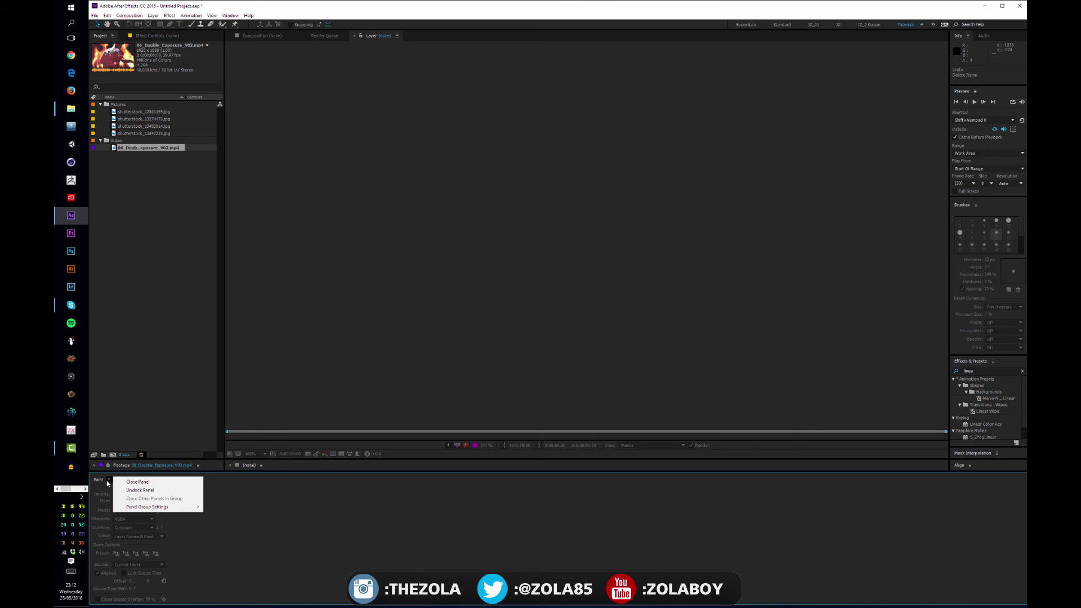
{"action": "left_click", "coordinate": [138, 482]}
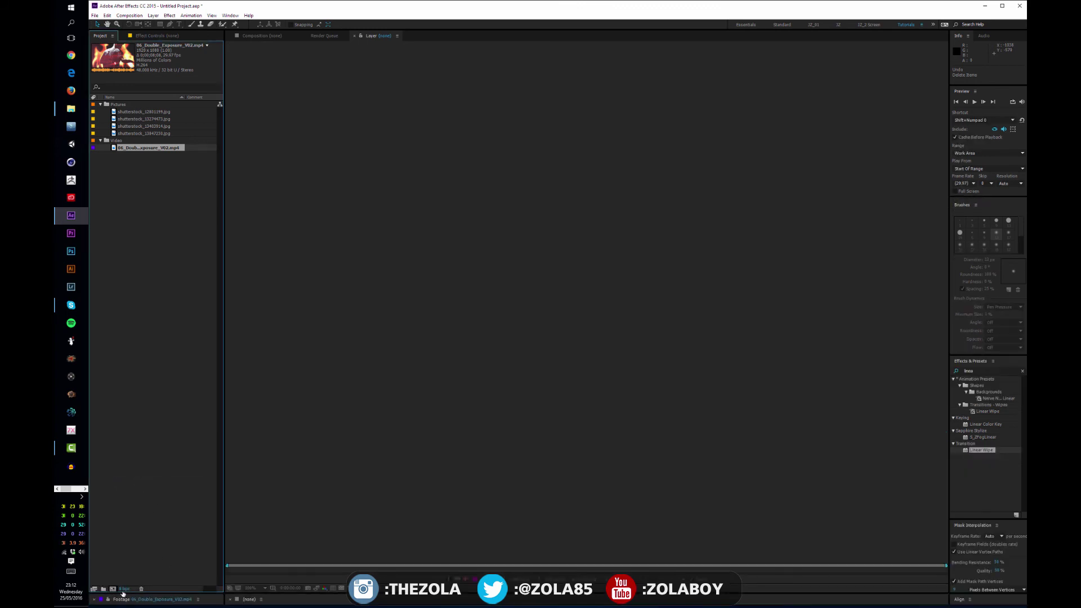
Enlarge the footage viewer, widen the right column, and close the Brushes panel
{"action": "left_click_drag", "start_coordinate": [121, 594], "coordinate": [127, 469]}
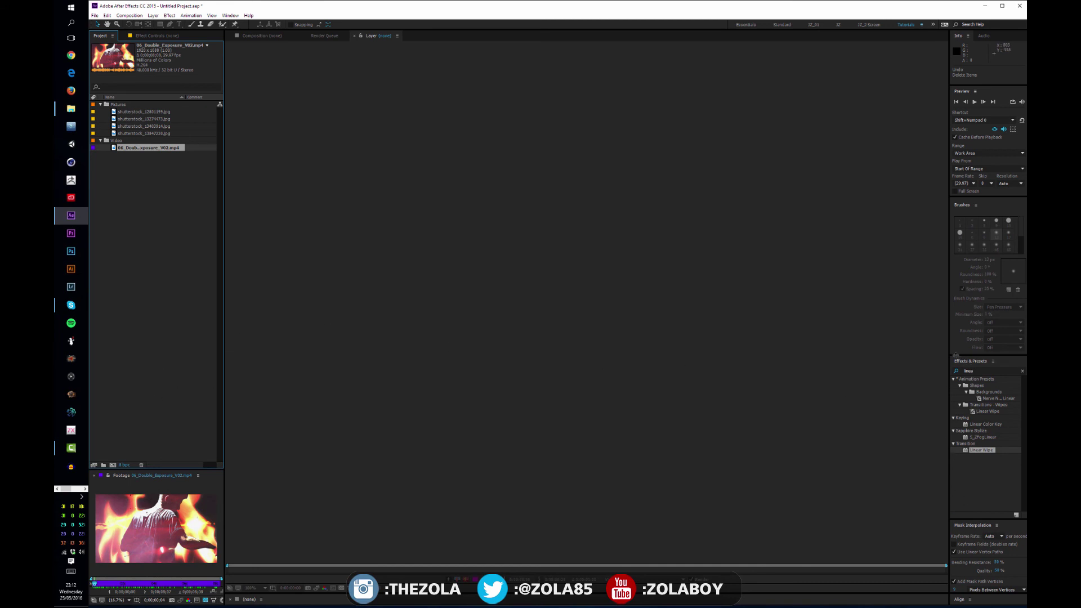
{"action": "left_click_drag", "start_coordinate": [950, 360], "coordinate": [903, 366]}
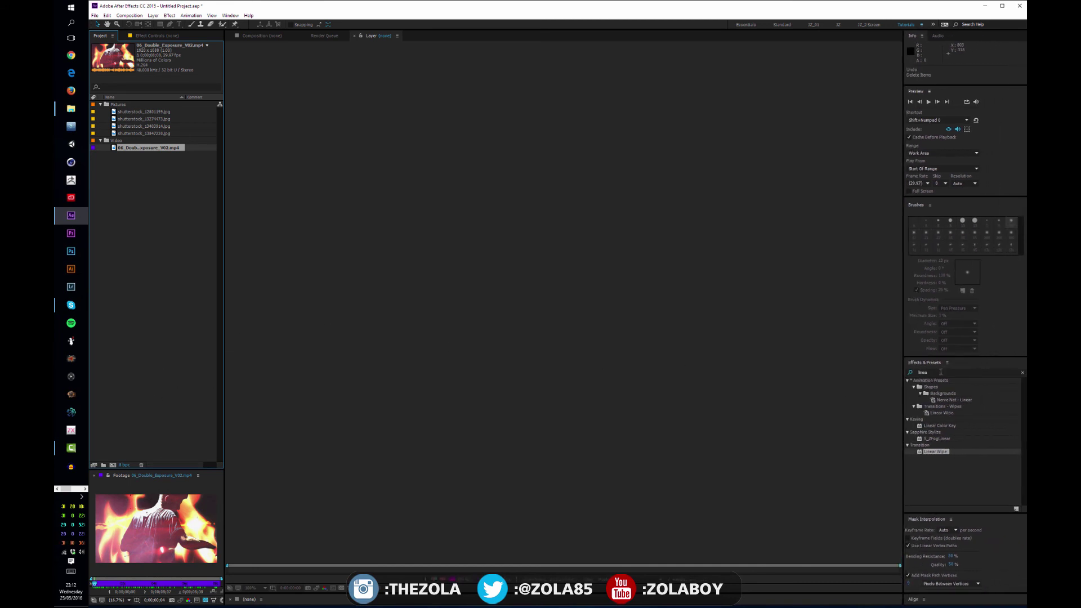
{"action": "left_click", "coordinate": [1021, 373]}
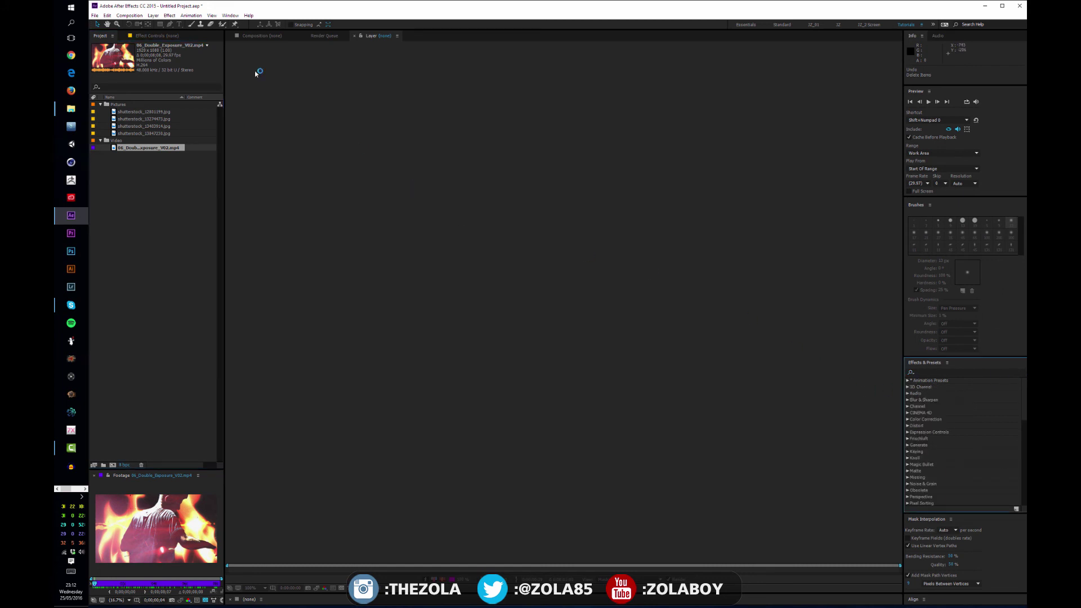
{"action": "left_click", "coordinate": [170, 16]}
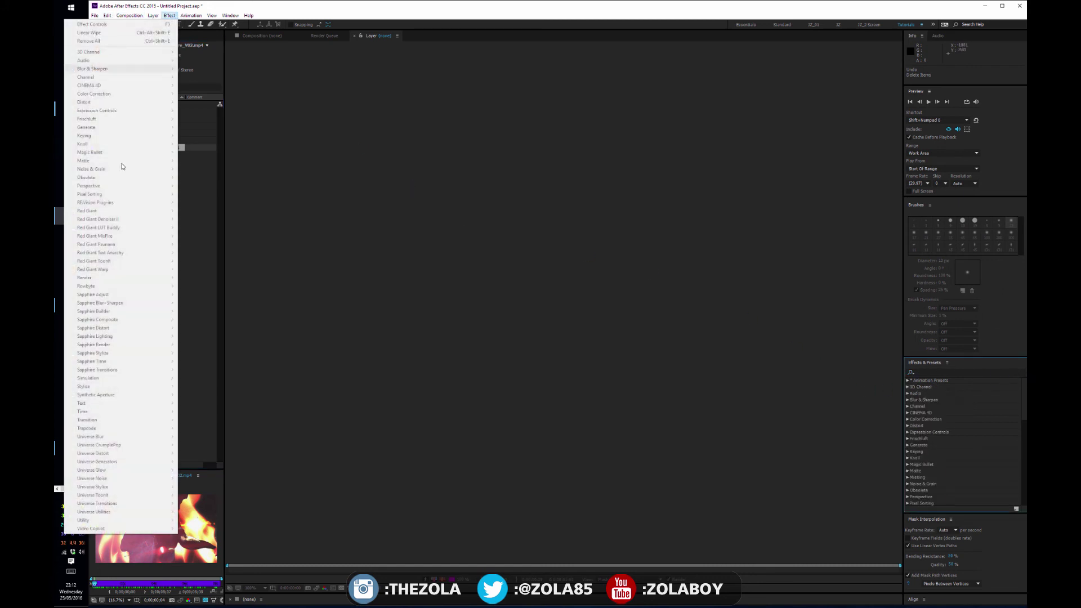
{"action": "left_click", "coordinate": [317, 322]}
{"action": "left_click", "coordinate": [939, 371]}
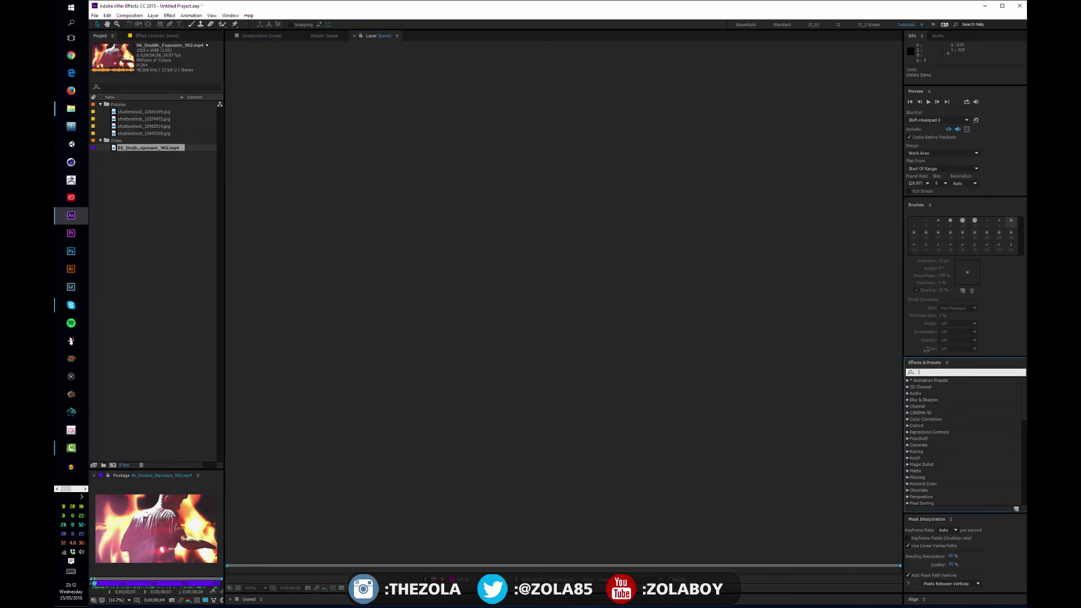
{"action": "left_click", "coordinate": [930, 205]}
{"action": "left_click", "coordinate": [948, 208]}
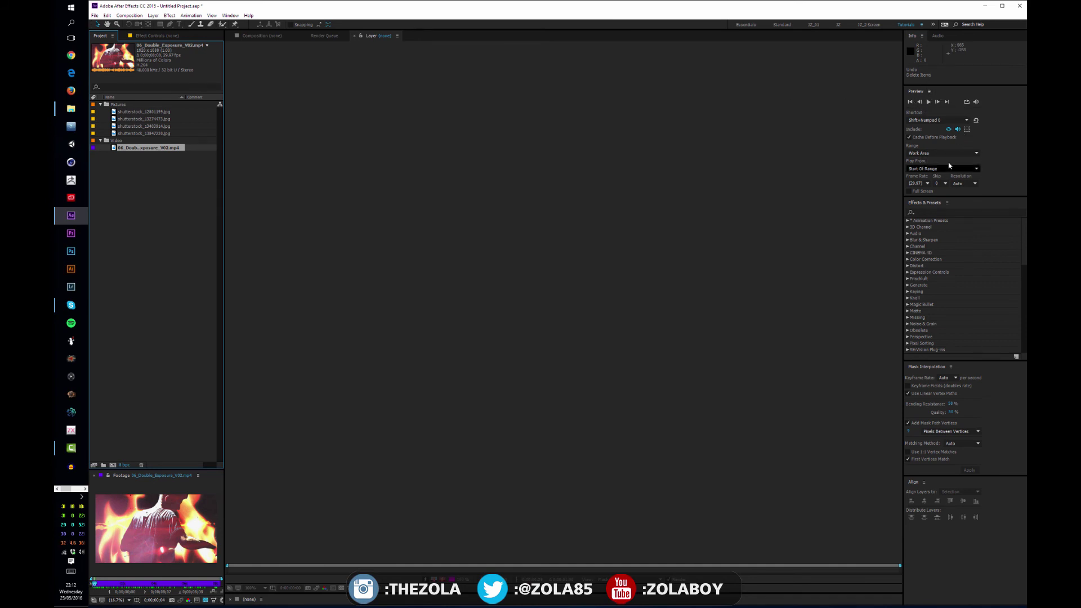
Dock Audio in its own panel beside Info and enlarge the timeline below the viewer
{"action": "left_click", "coordinate": [938, 36]}
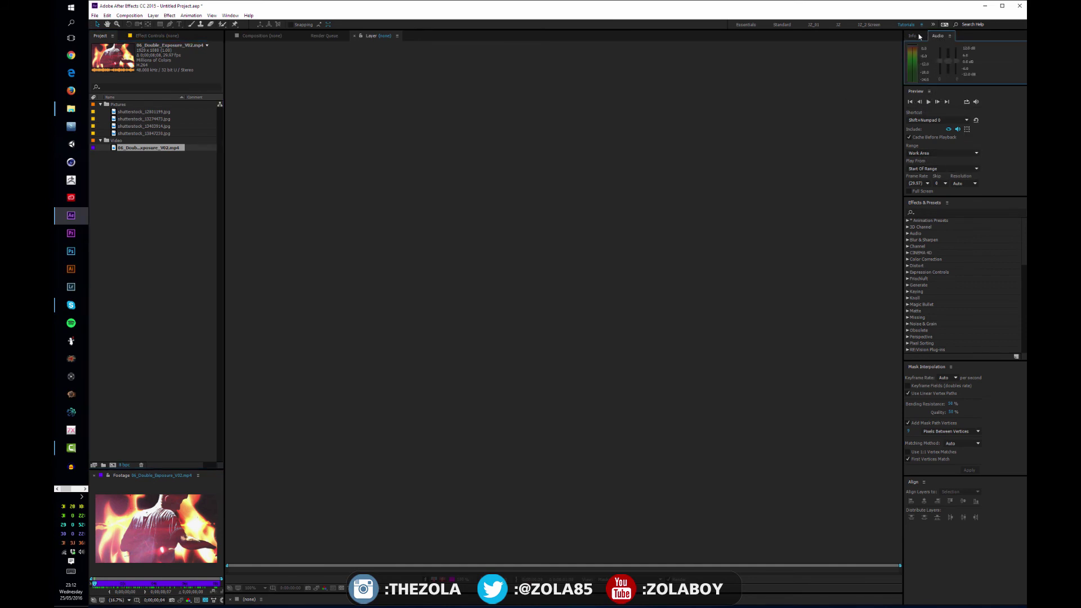
{"action": "left_click", "coordinate": [913, 35]}
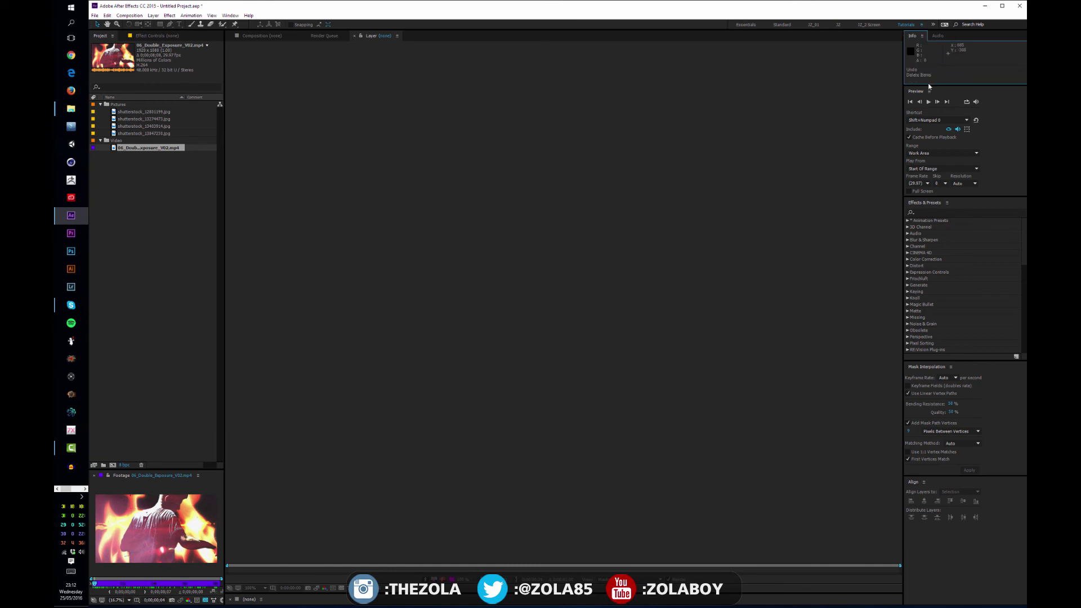
{"action": "left_click", "coordinate": [936, 36]}
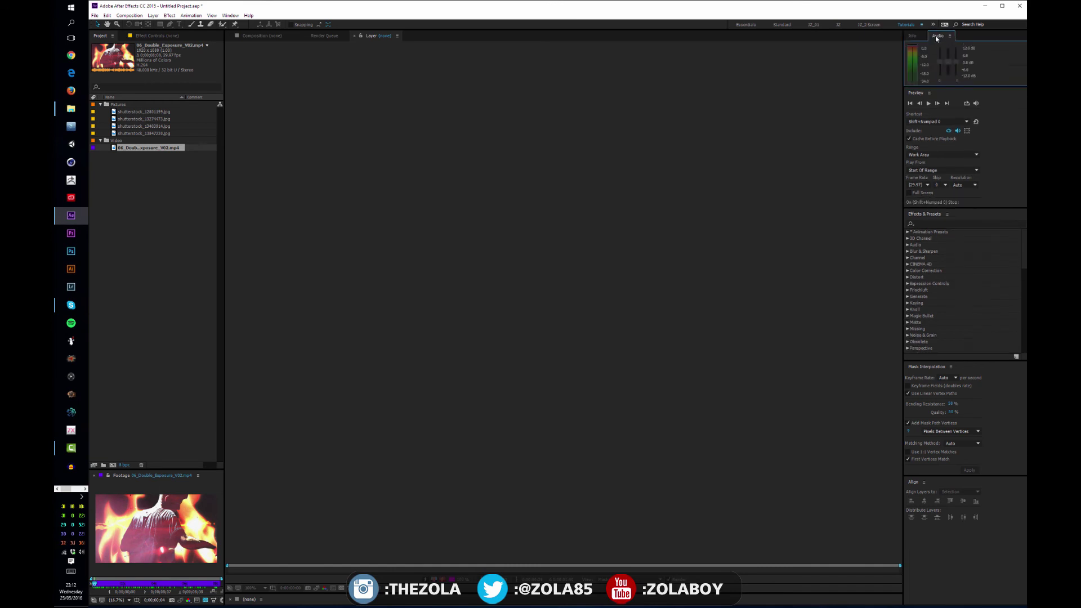
{"action": "left_click", "coordinate": [913, 36]}
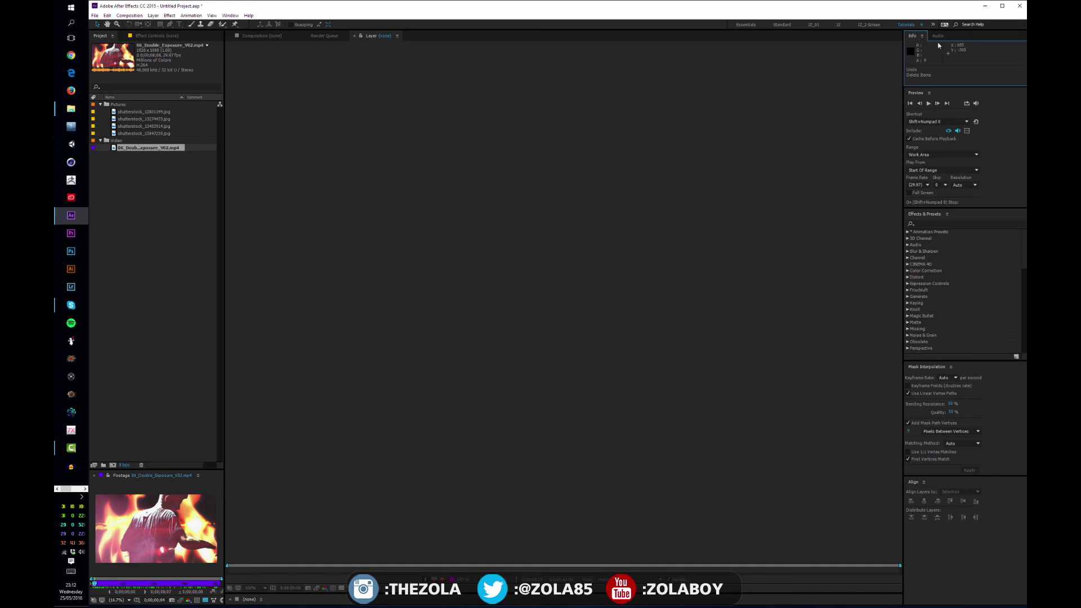
{"action": "left_click", "coordinate": [936, 36]}
{"action": "left_click_drag", "start_coordinate": [981, 61], "coordinate": [965, 105]}
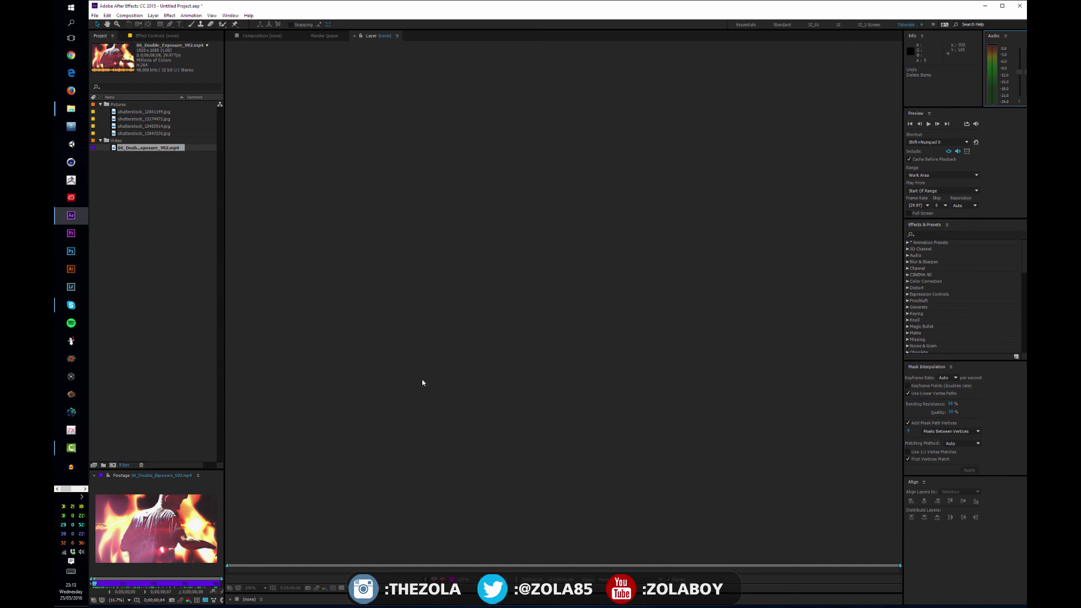
{"action": "left_click_drag", "start_coordinate": [315, 593], "coordinate": [307, 406]}
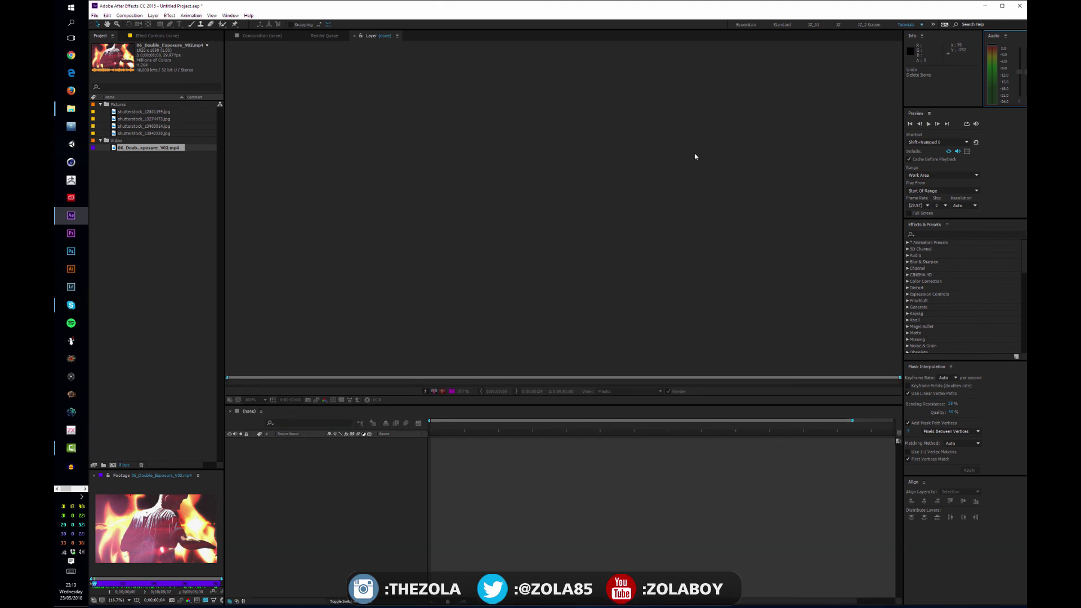
Try the JZ_2 Screen and Tutorials workspaces, then pick Animation from the overflow list
{"action": "left_click", "coordinate": [921, 25]}
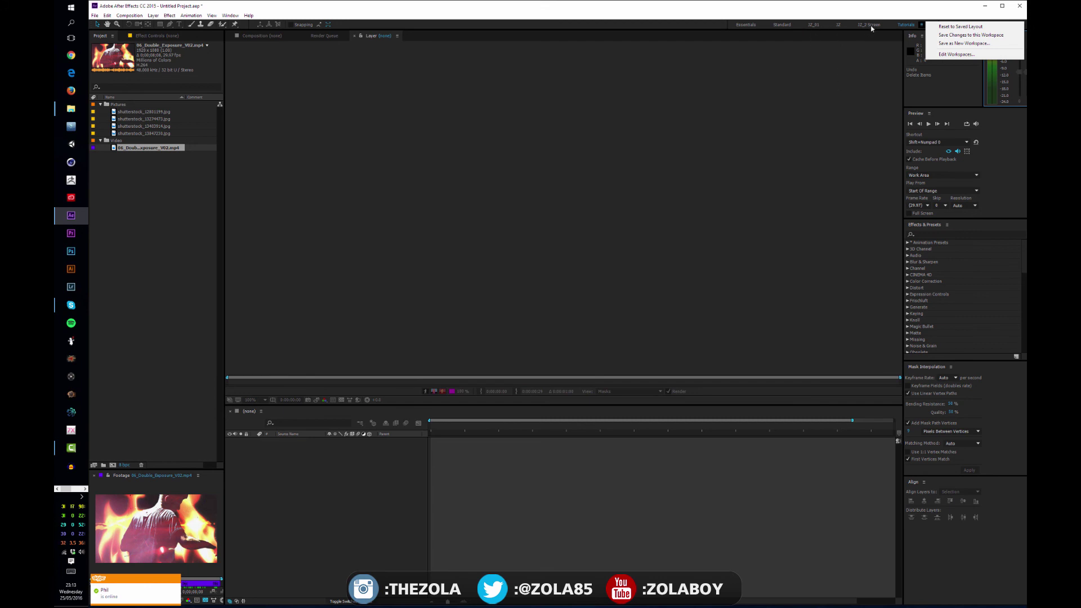
{"action": "left_click", "coordinate": [797, 73]}
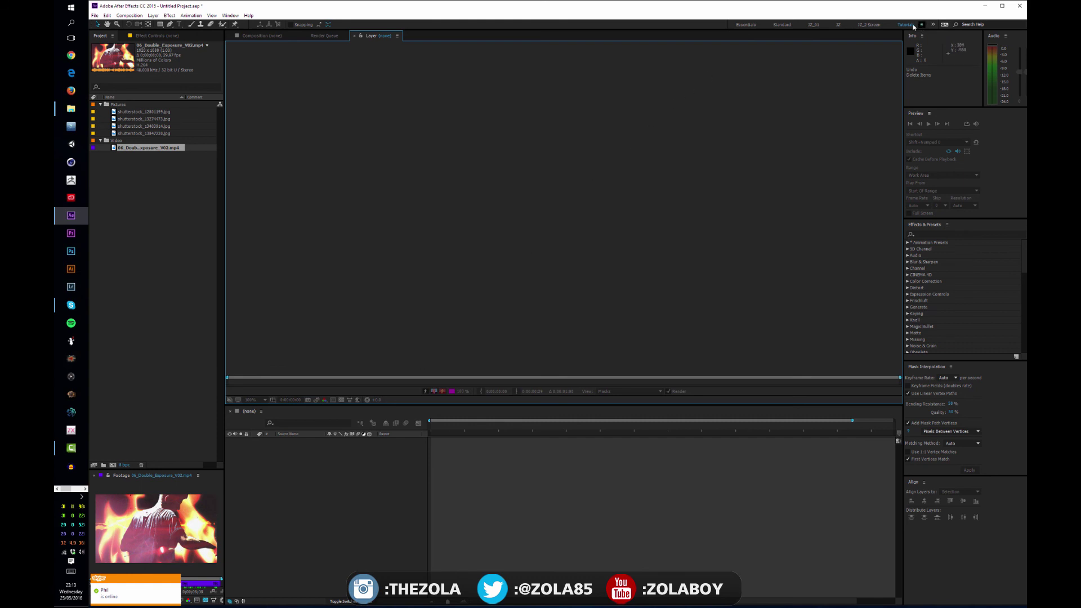
{"action": "left_click", "coordinate": [868, 24]}
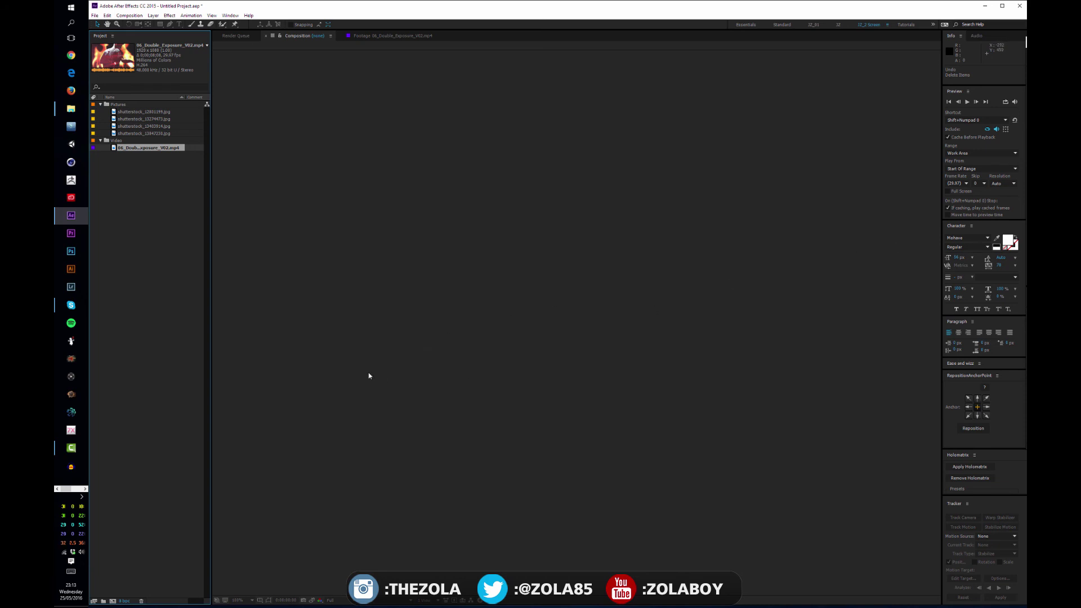
{"action": "left_click", "coordinate": [906, 24]}
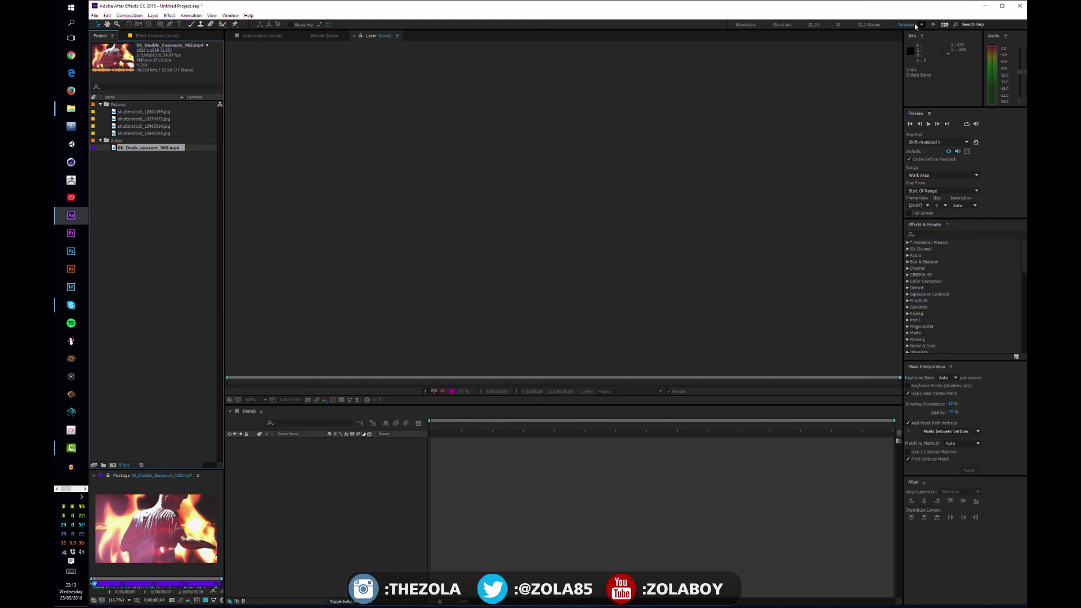
{"action": "left_click", "coordinate": [932, 25]}
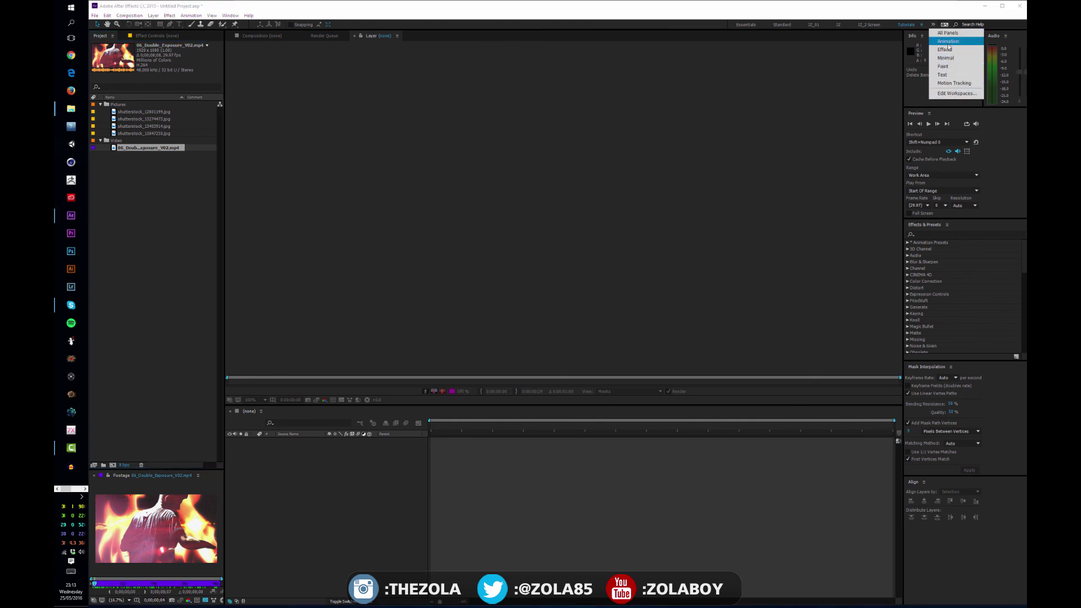
{"action": "left_click", "coordinate": [949, 33]}
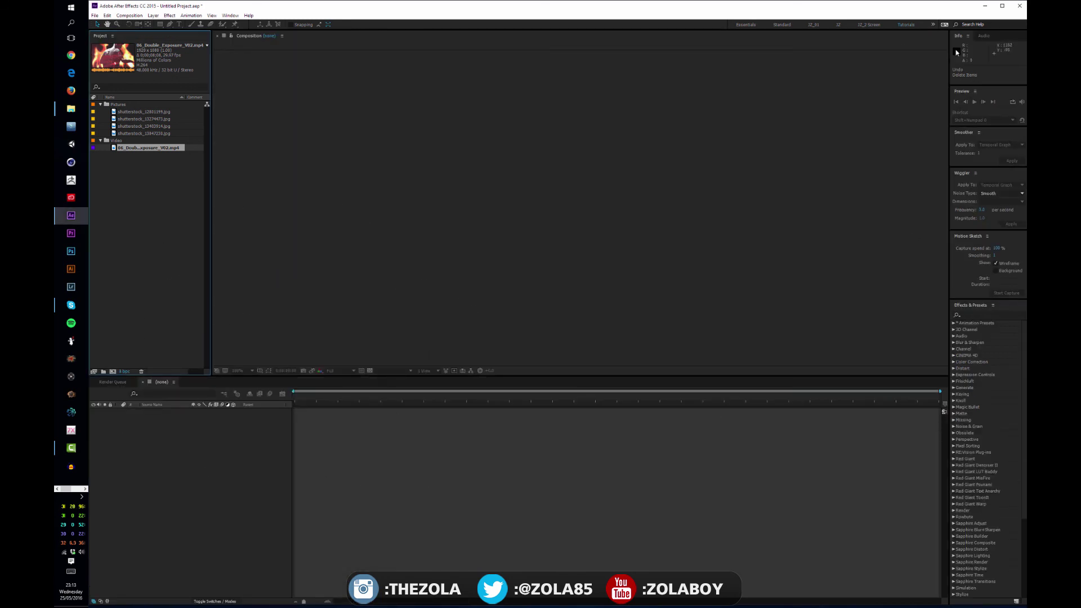
Dismiss the workspace list and select all items in the Project panel
{"action": "left_click", "coordinate": [932, 25]}
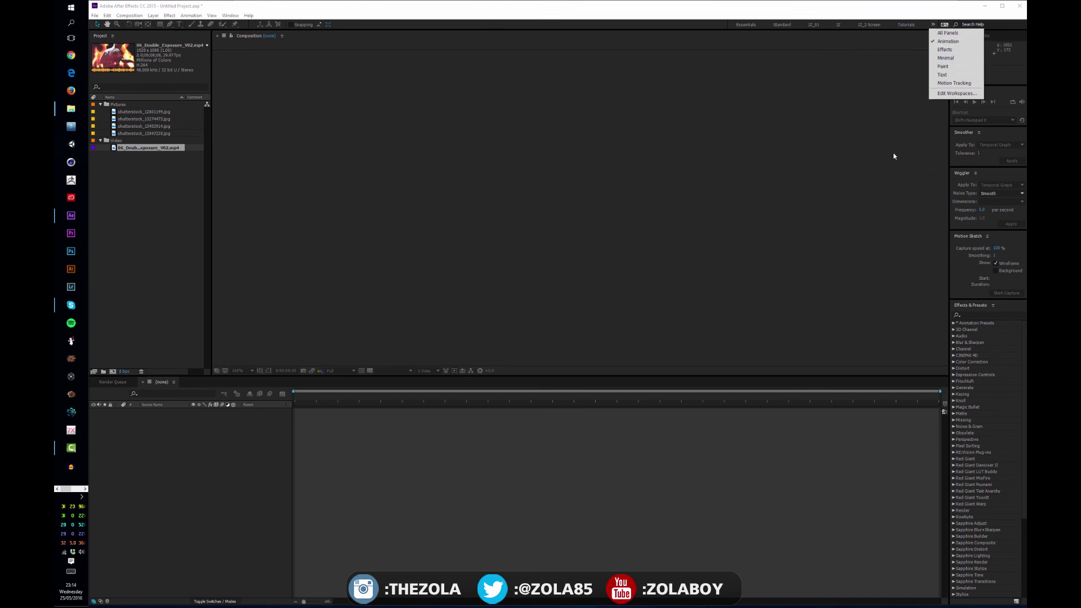
{"action": "left_click", "coordinate": [957, 105]}
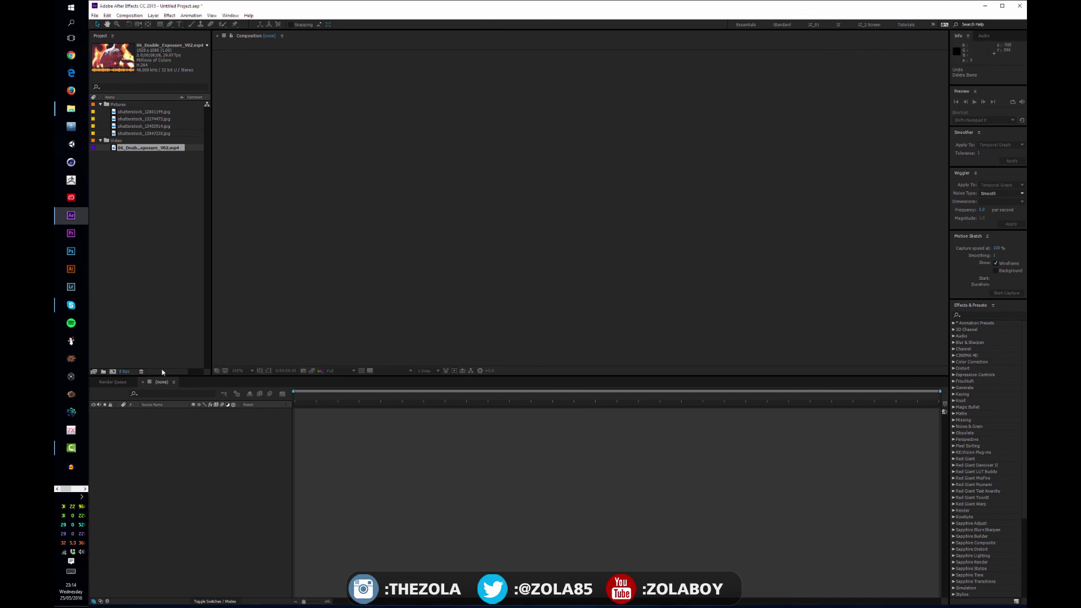
{"action": "left_click", "coordinate": [175, 214]}
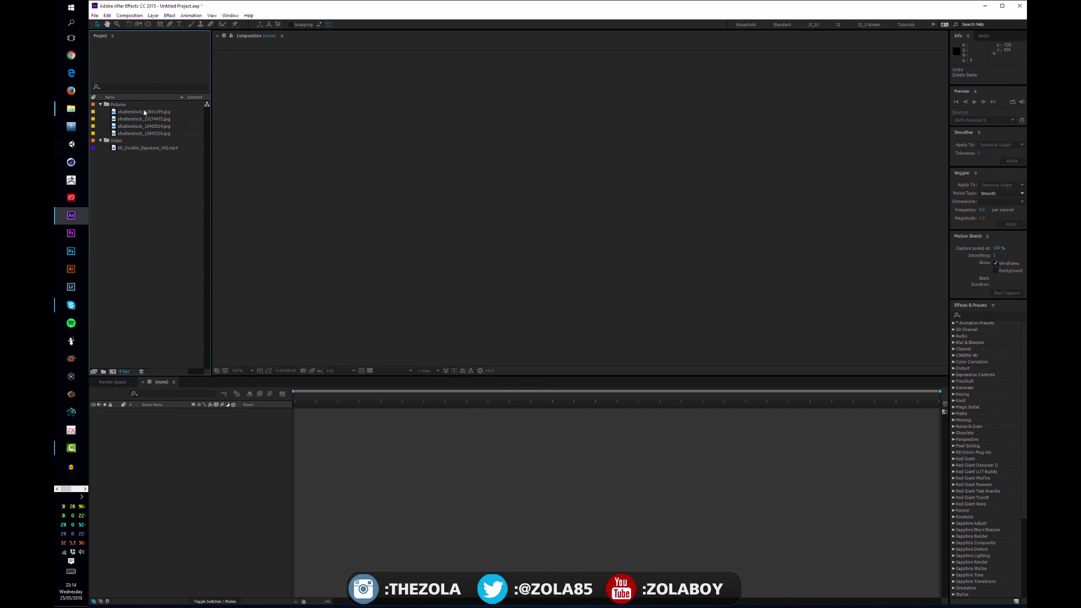
{"action": "left_click_drag", "start_coordinate": [162, 243], "coordinate": [111, 106]}
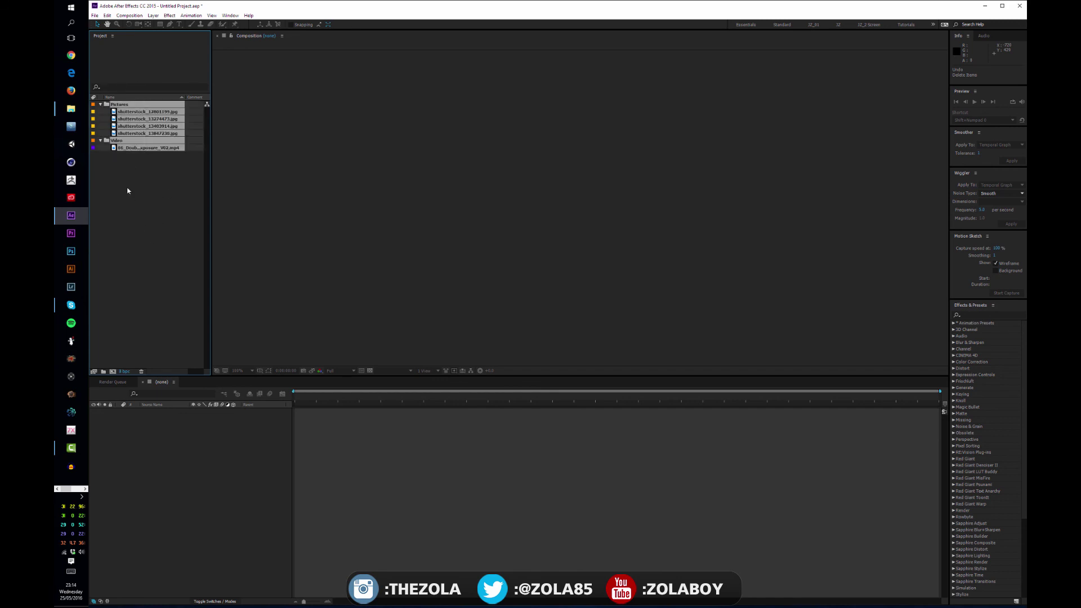
{"action": "mouse_move", "coordinate": [127, 191]}
{"action": "left_mouse_down"}
{"action": "mouse_move", "coordinate": [119, 135]}
{"action": "mouse_move", "coordinate": [147, 120]}
{"action": "left_mouse_up"}
Toggle Effects & Presets, open Effect Controls, and move the Project panel beside it
{"action": "left_click", "coordinate": [231, 15]}
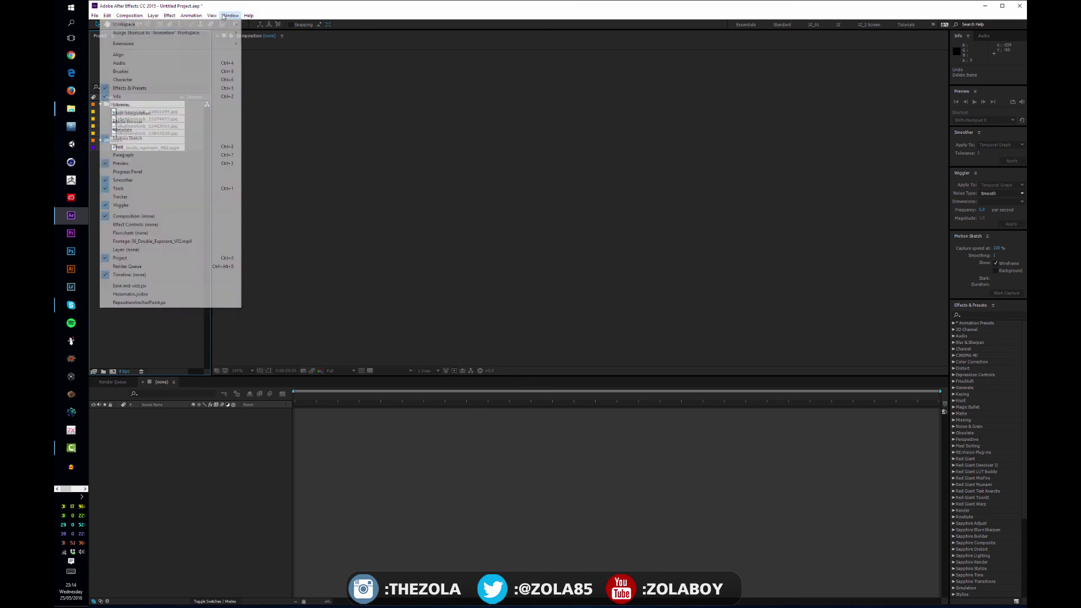
{"action": "left_click", "coordinate": [181, 88]}
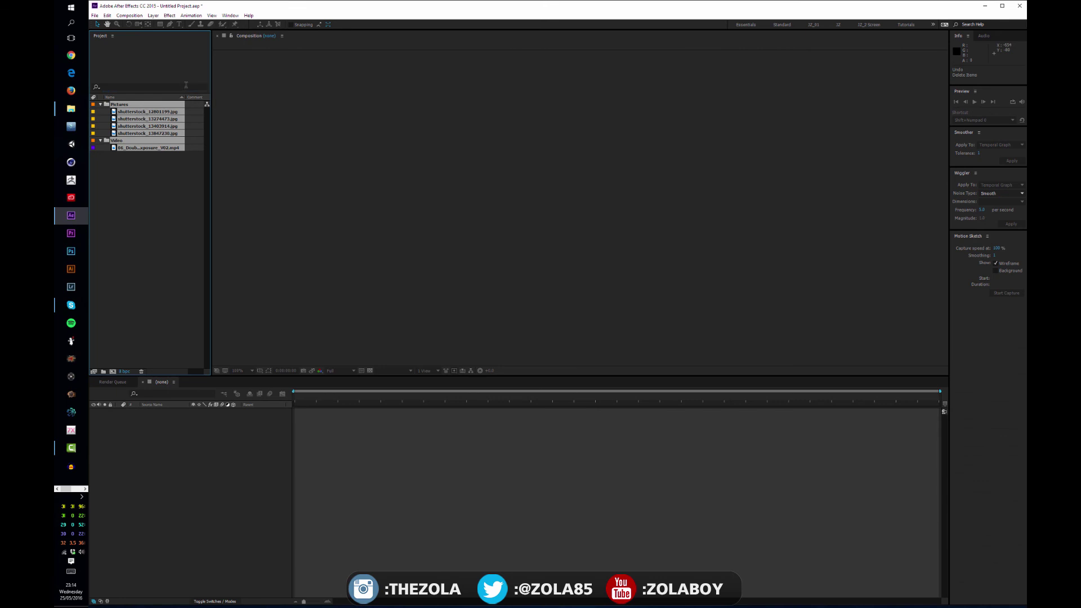
{"action": "left_click", "coordinate": [230, 15]}
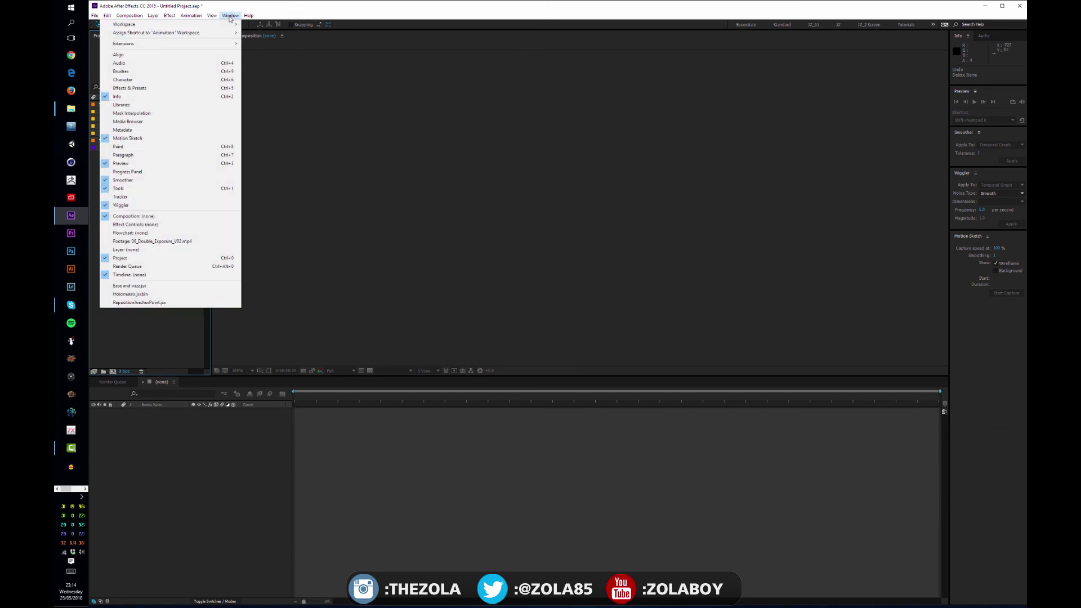
{"action": "left_click", "coordinate": [143, 89]}
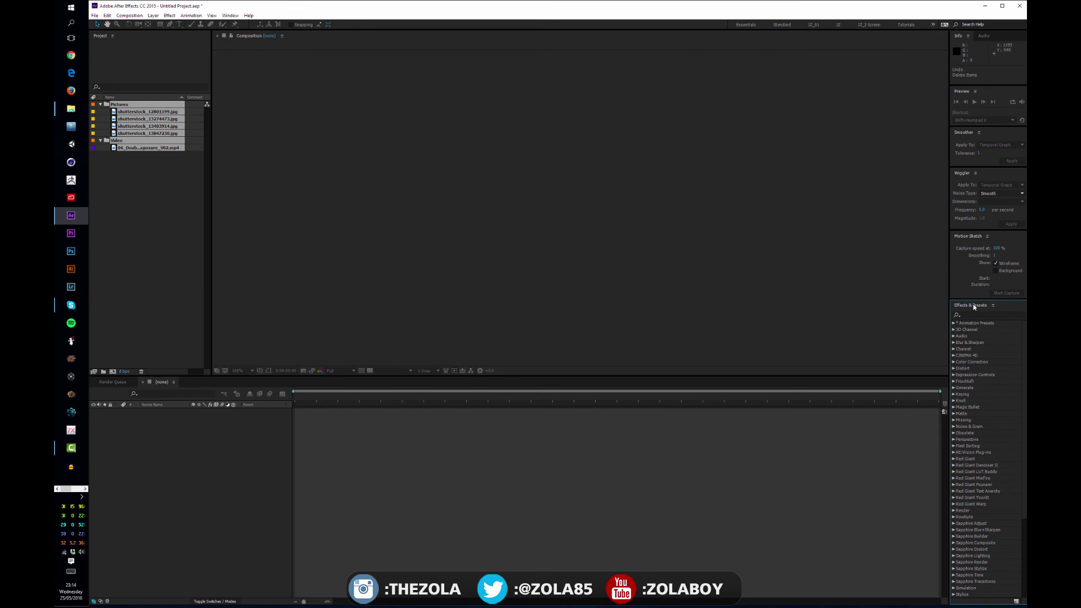
{"action": "left_click", "coordinate": [230, 15]}
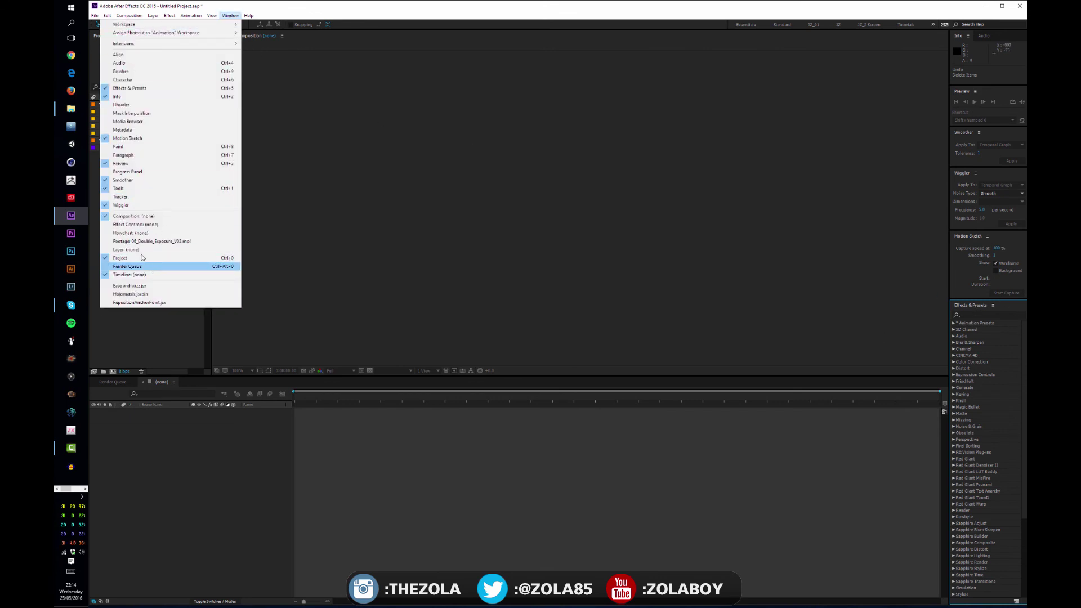
{"action": "left_click", "coordinate": [131, 224]}
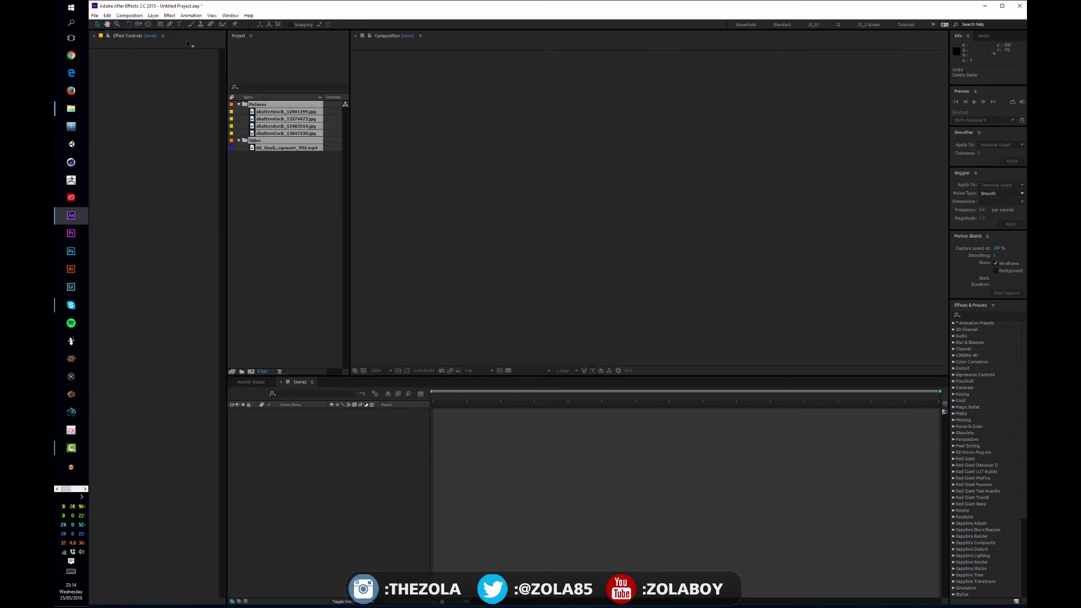
{"action": "left_click_drag", "start_coordinate": [238, 36], "coordinate": [228, 80]}
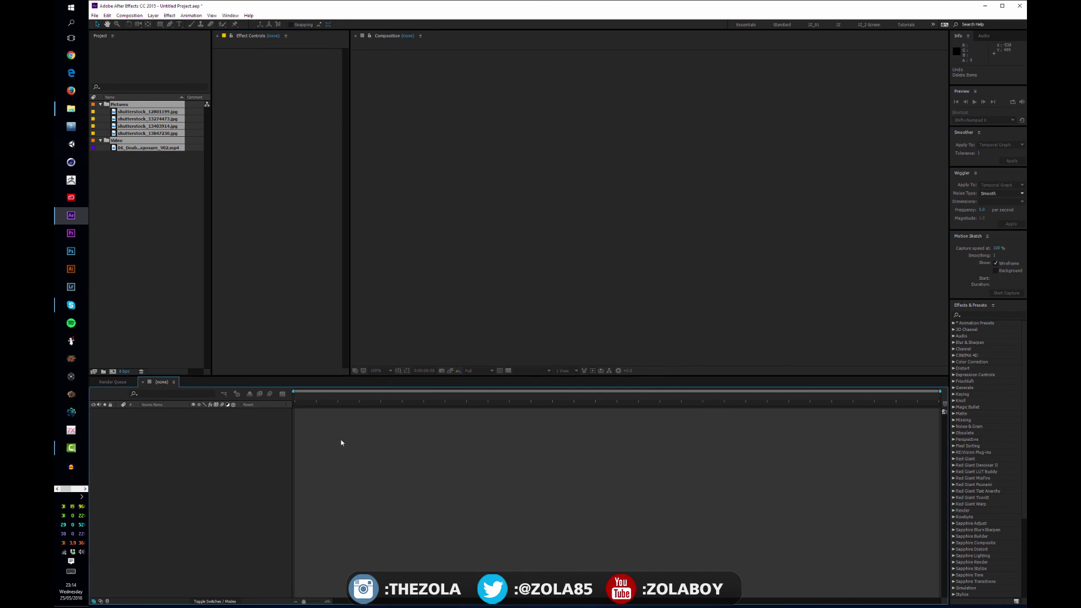
Check the Render Queue, return to the timeline, and select all project items with Ctrl+A
{"action": "left_click", "coordinate": [137, 383]}
{"action": "left_click", "coordinate": [153, 383]}
{"action": "left_click", "coordinate": [149, 259]}
{"action": "left_click_drag", "start_coordinate": [148, 179], "coordinate": [132, 138]}
{"action": "key", "text": "ctrl+a"}
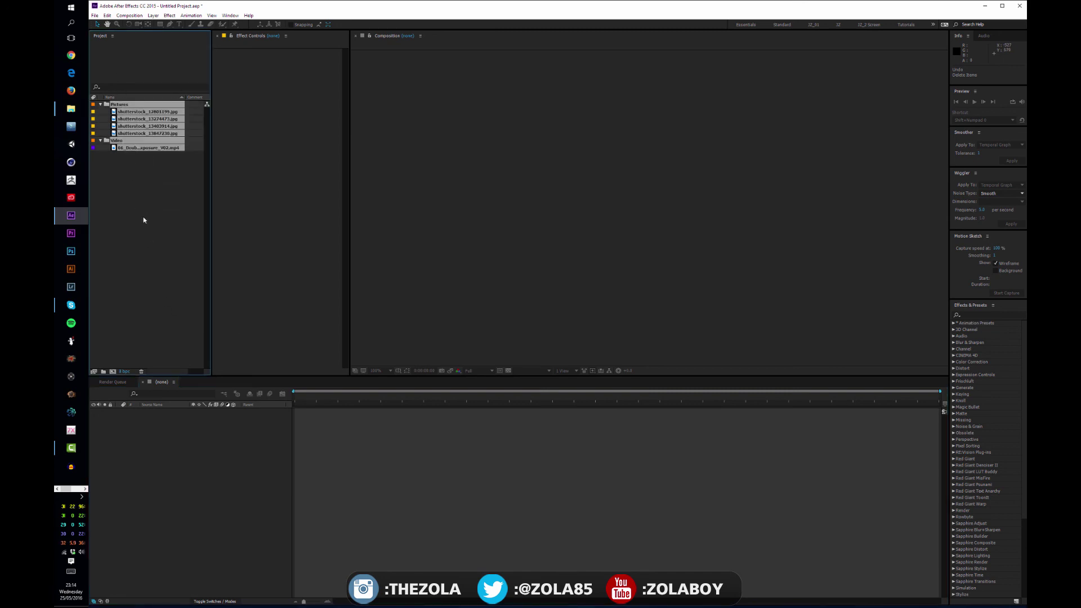